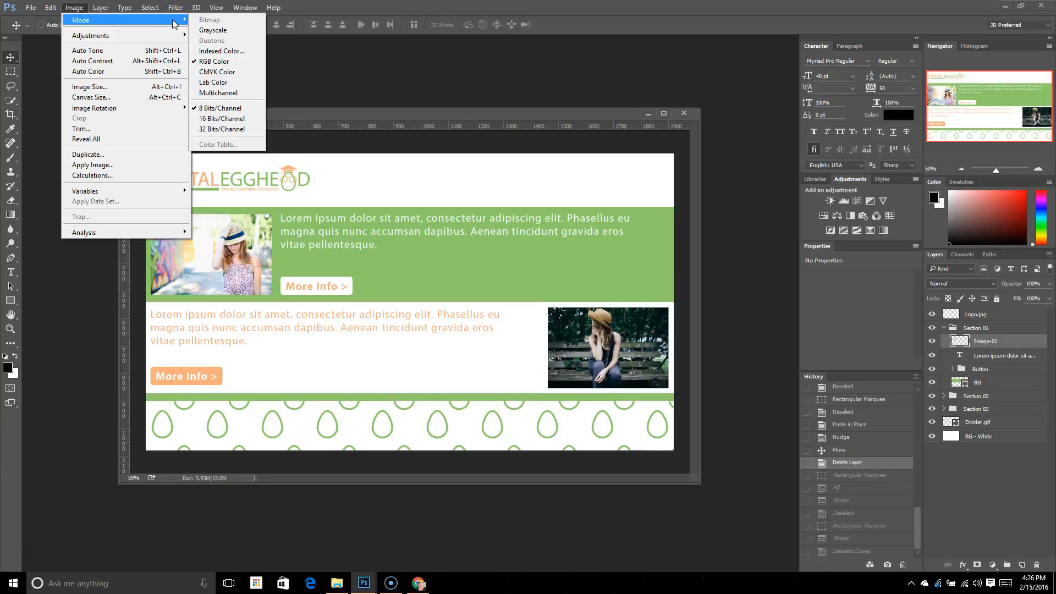
left_click(160, 20)
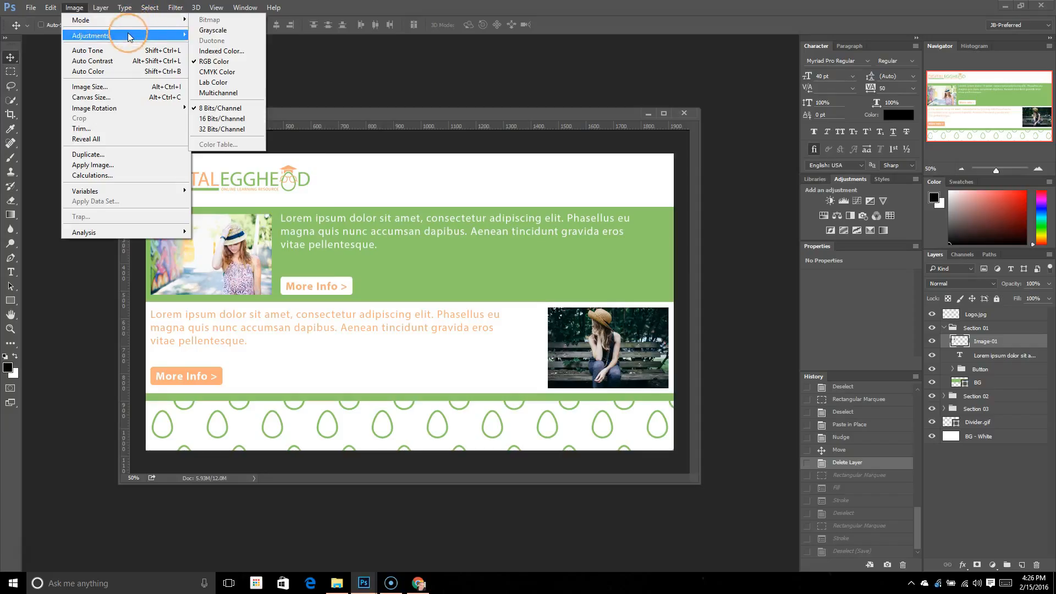
mouse_move(127, 34)
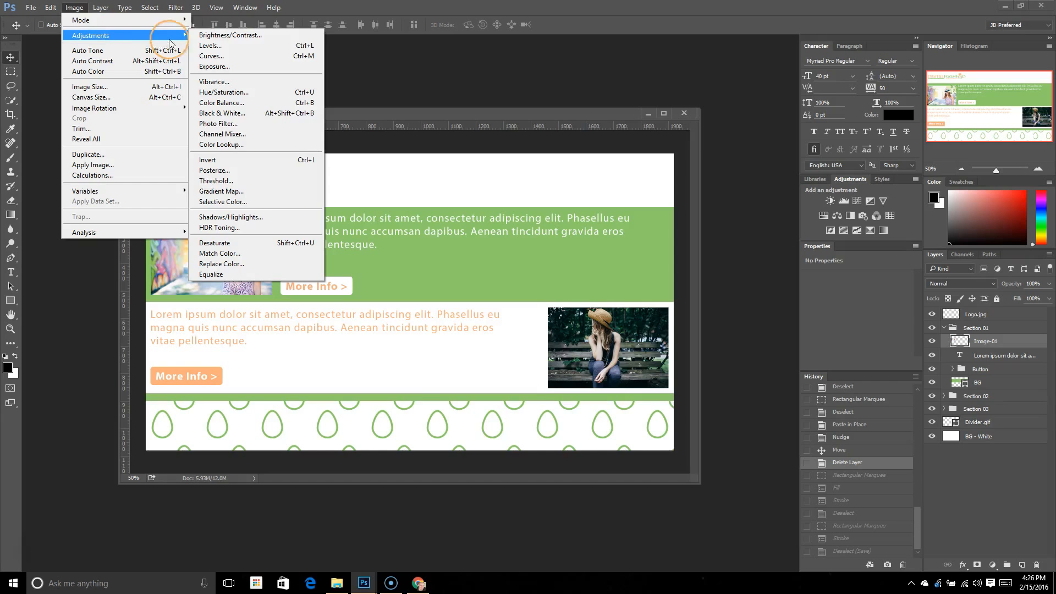
left_click(220, 48)
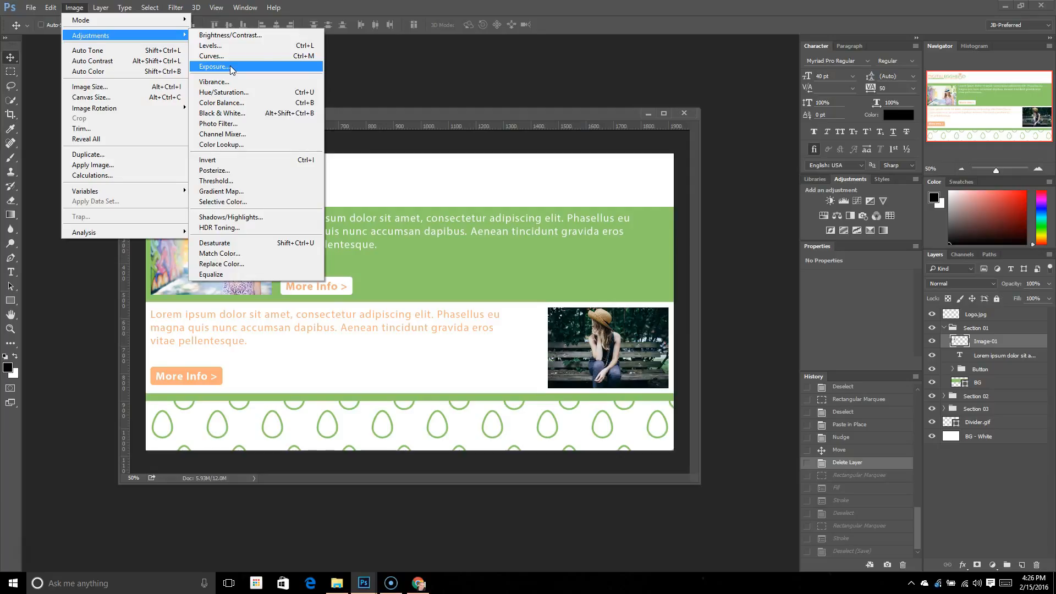
left_click(243, 94)
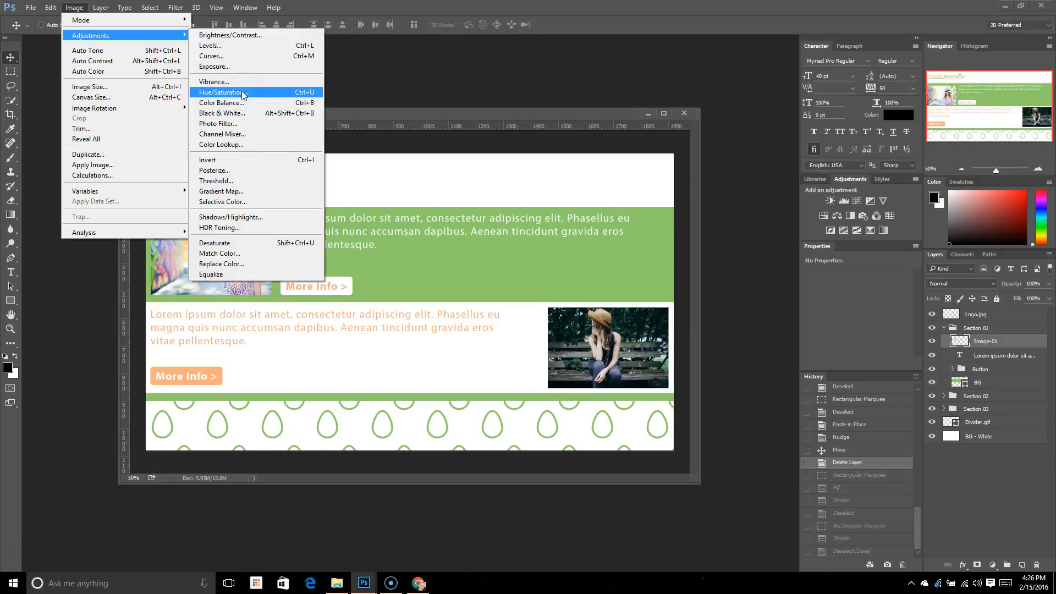
left_click(235, 95)
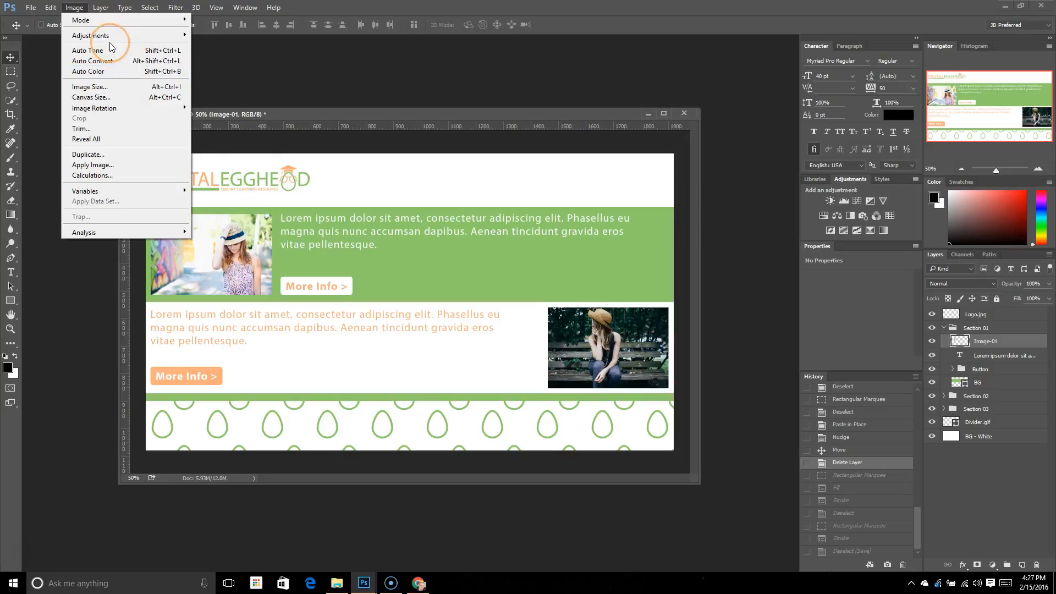
left_click(116, 73)
Scale the whole image to 800 × 450 pixels with linked proportions, and revert the resize through the history.
left_click(115, 89)
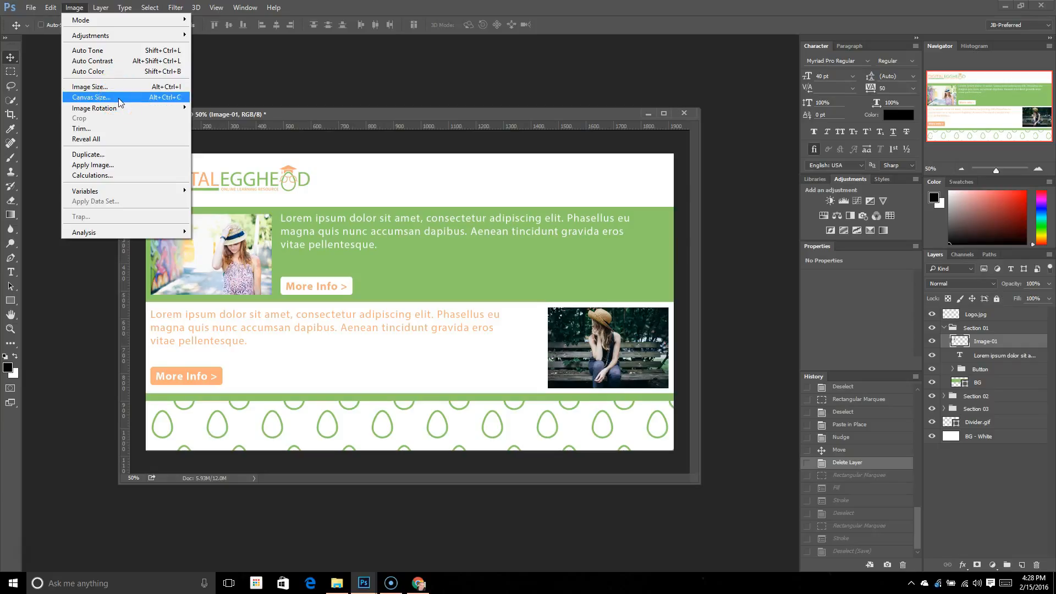
left_click(117, 98)
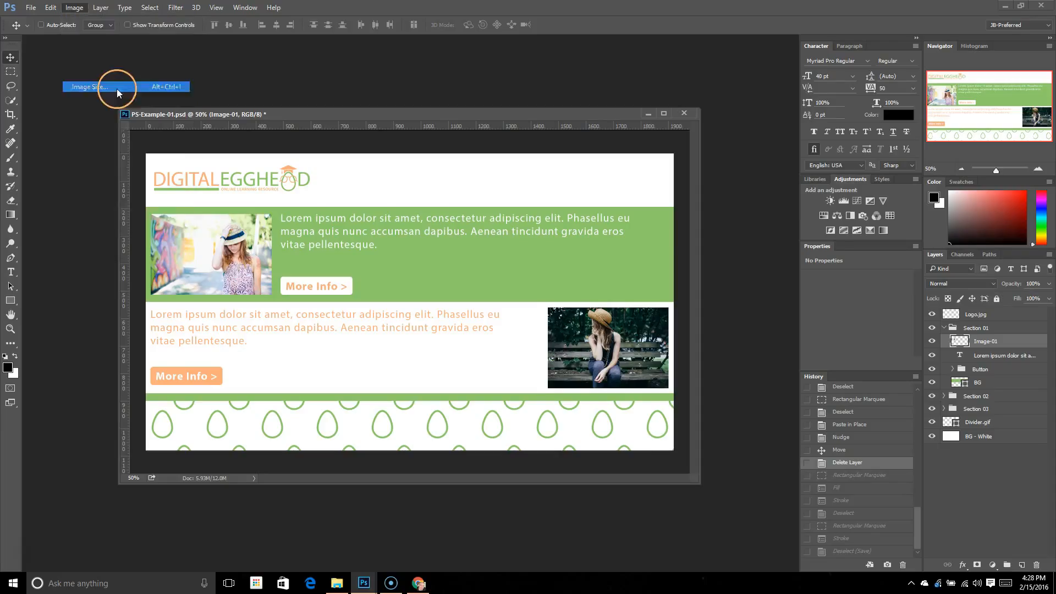
left_click_drag(1055, 195, 742, 323)
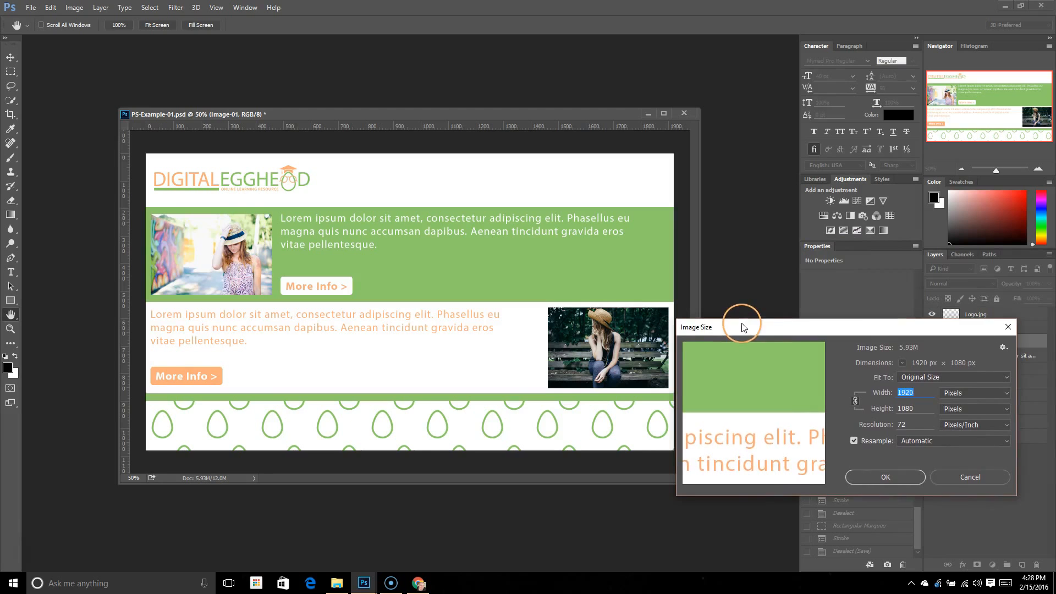
left_click(921, 395)
type("80")
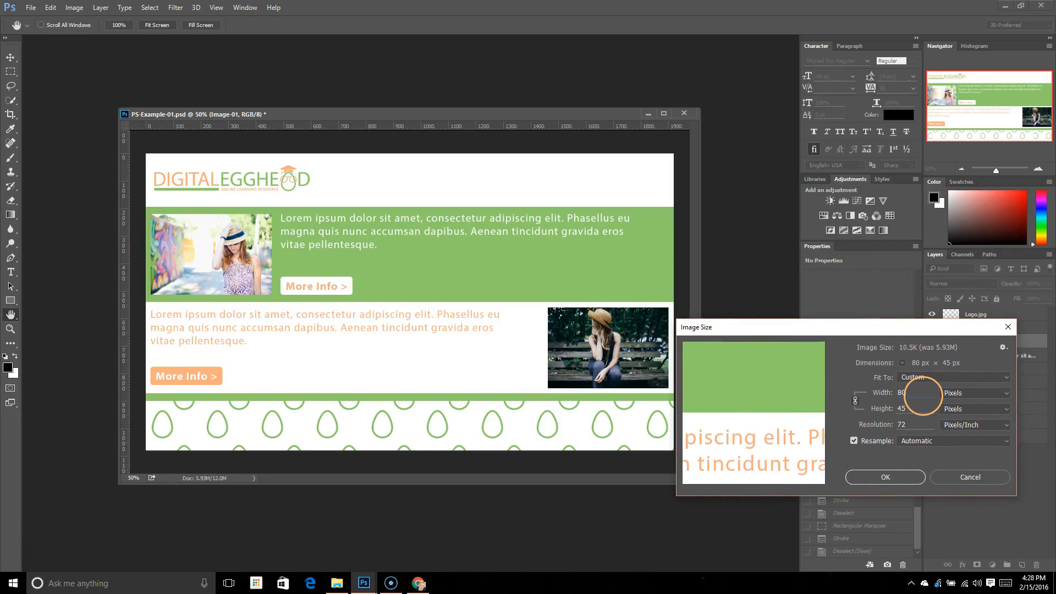
type("0")
left_click(855, 401)
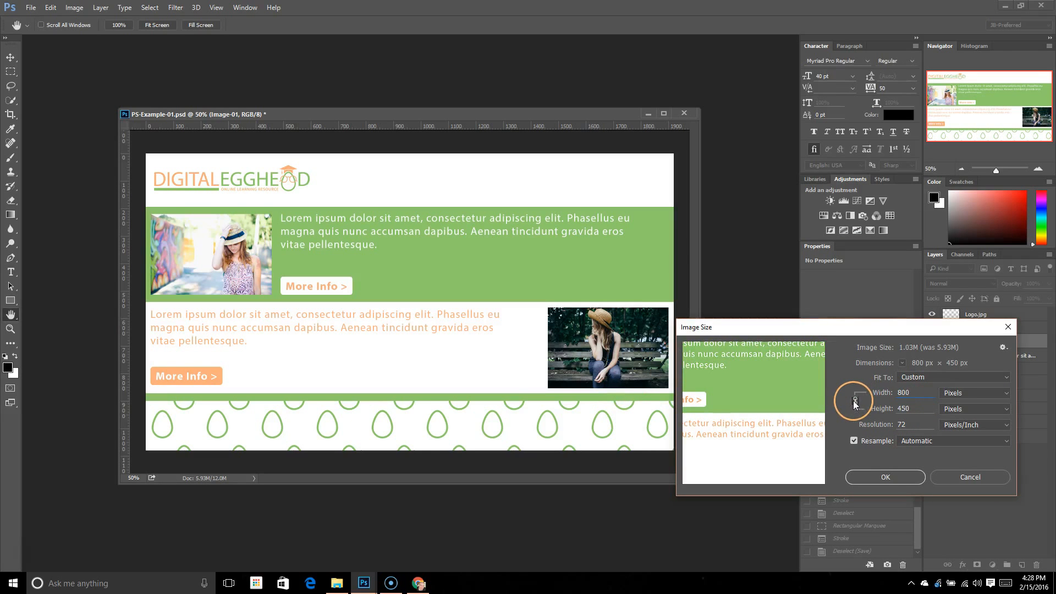
left_click(855, 400)
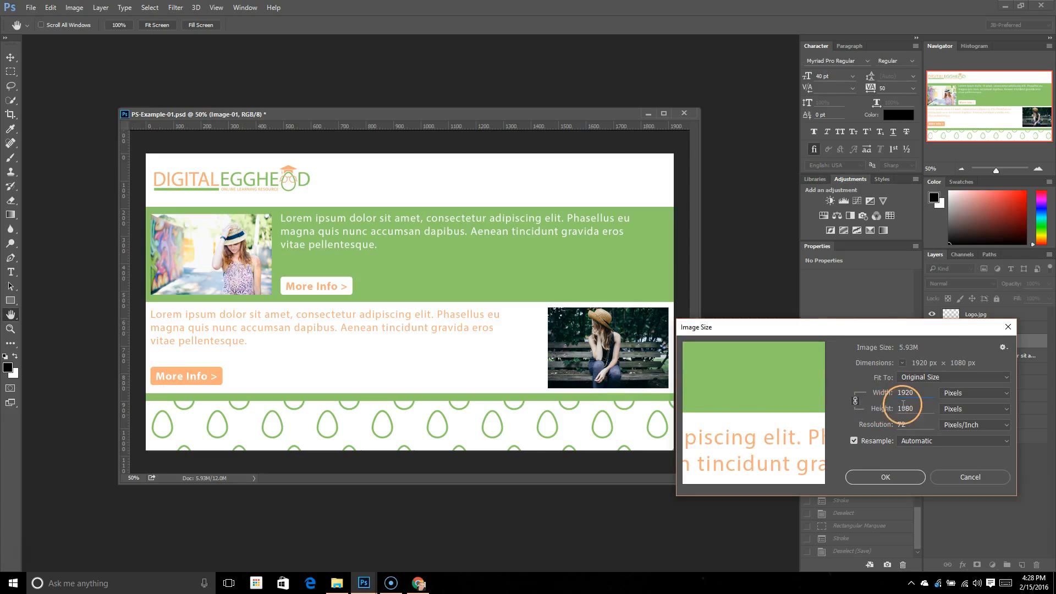
double_click(910, 394)
type("800")
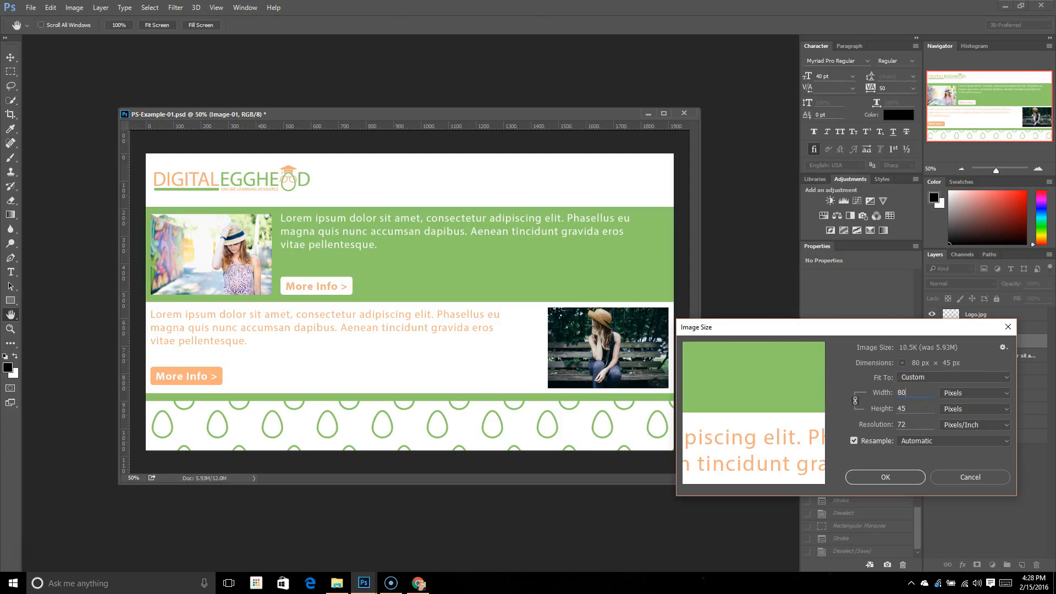
left_click(890, 477)
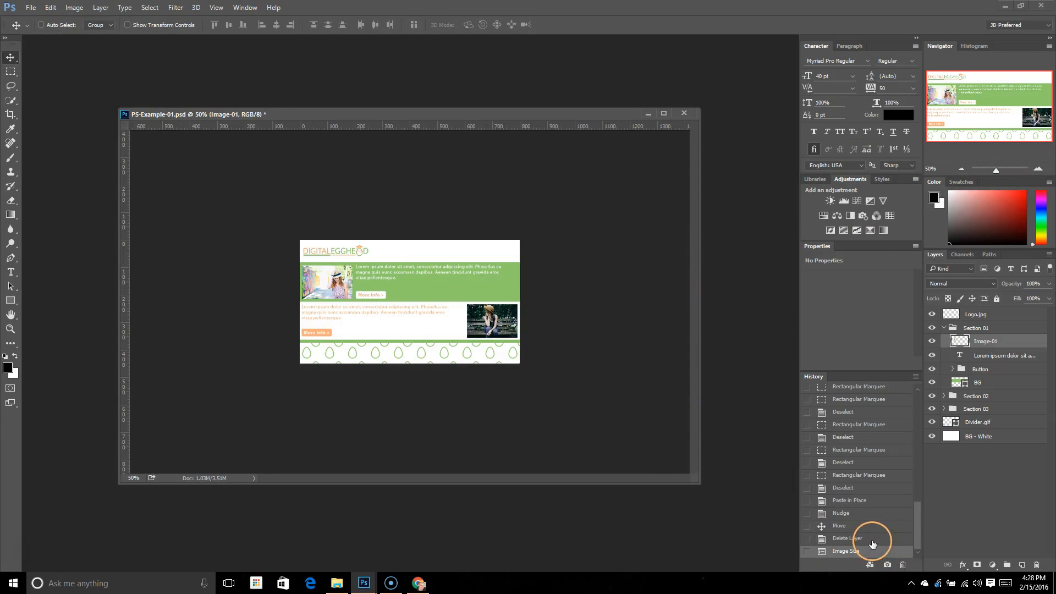
left_click(842, 538)
Extend the canvas to 2200 pixels wide and 1200 pixels high, and revert the canvas change through the history.
left_click_drag(117, 108, 67, 81)
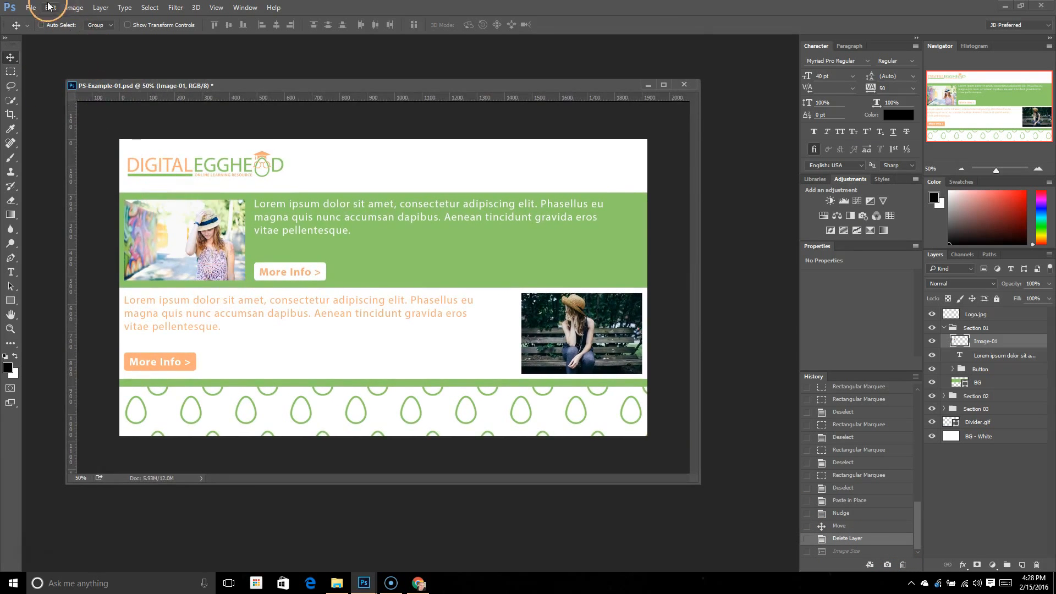
left_click(74, 8)
left_click(106, 104)
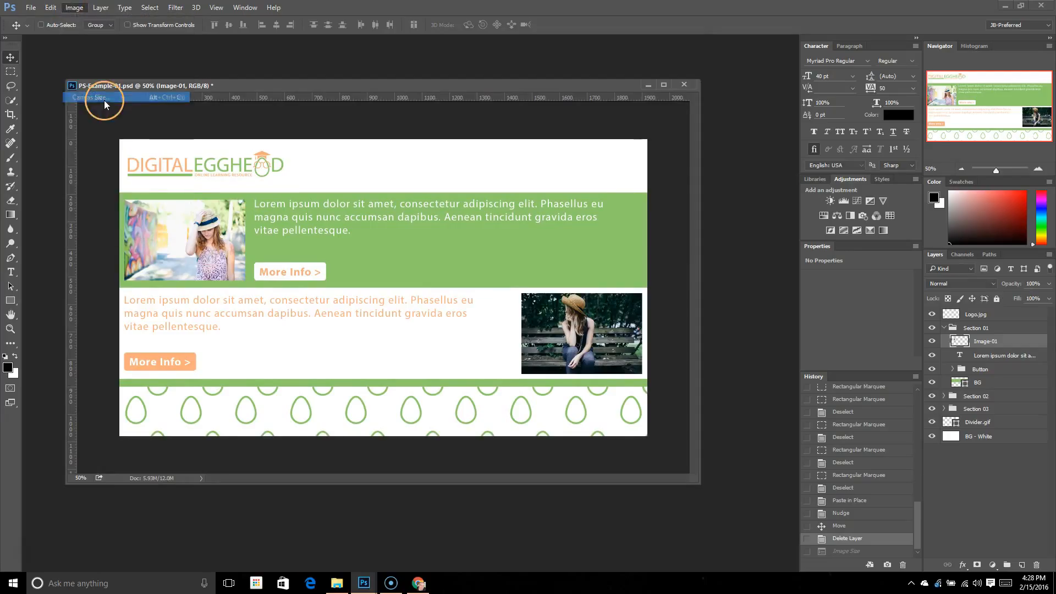
left_click_drag(880, 107, 821, 108)
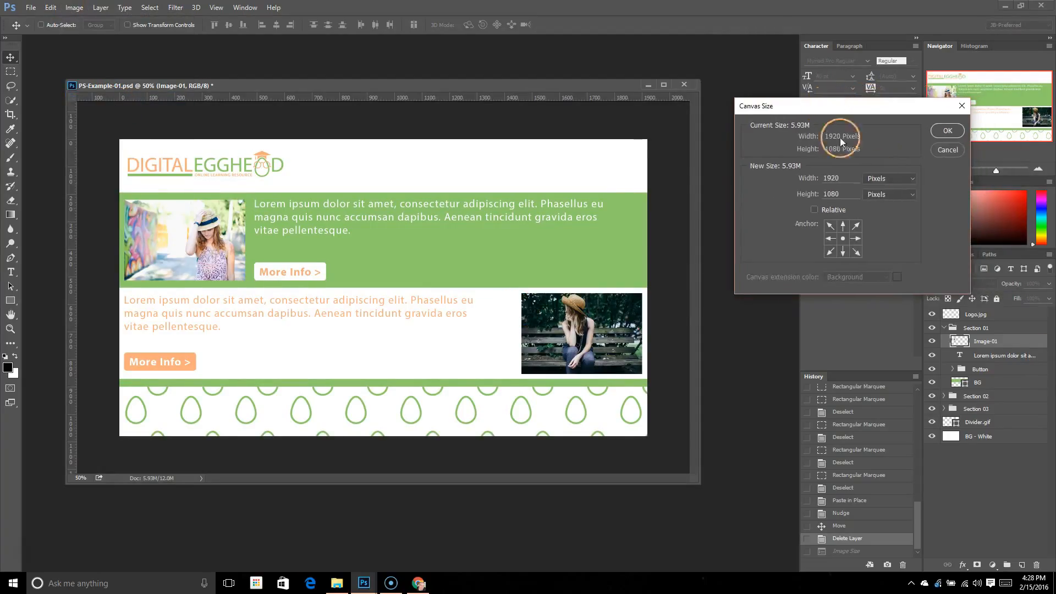
double_click(833, 178)
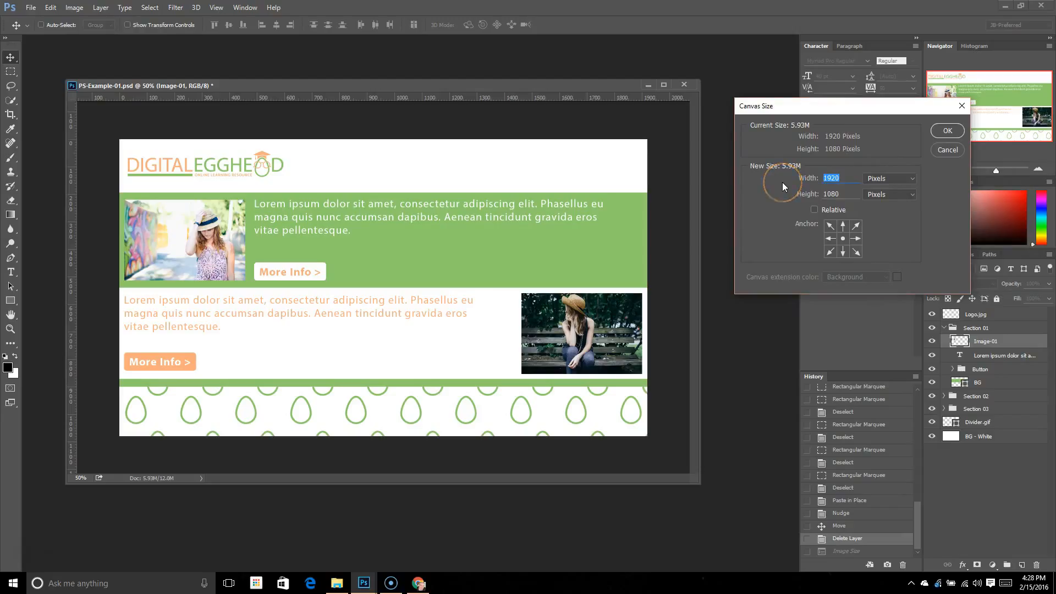
type("2200")
left_click(897, 193)
left_click(786, 187)
type("1200")
left_click(894, 184)
left_click(946, 132)
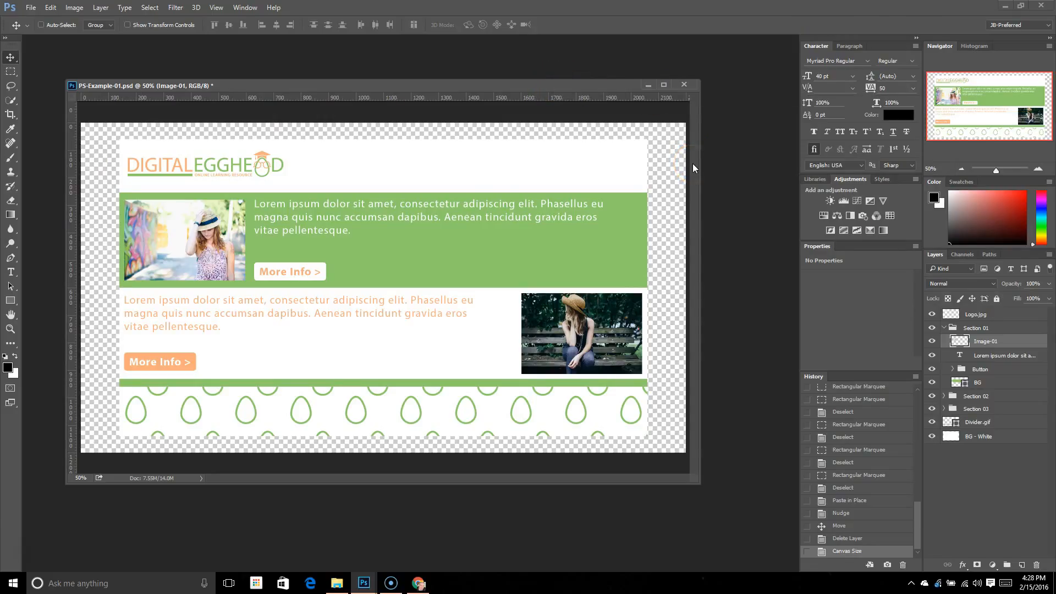
left_click(858, 537)
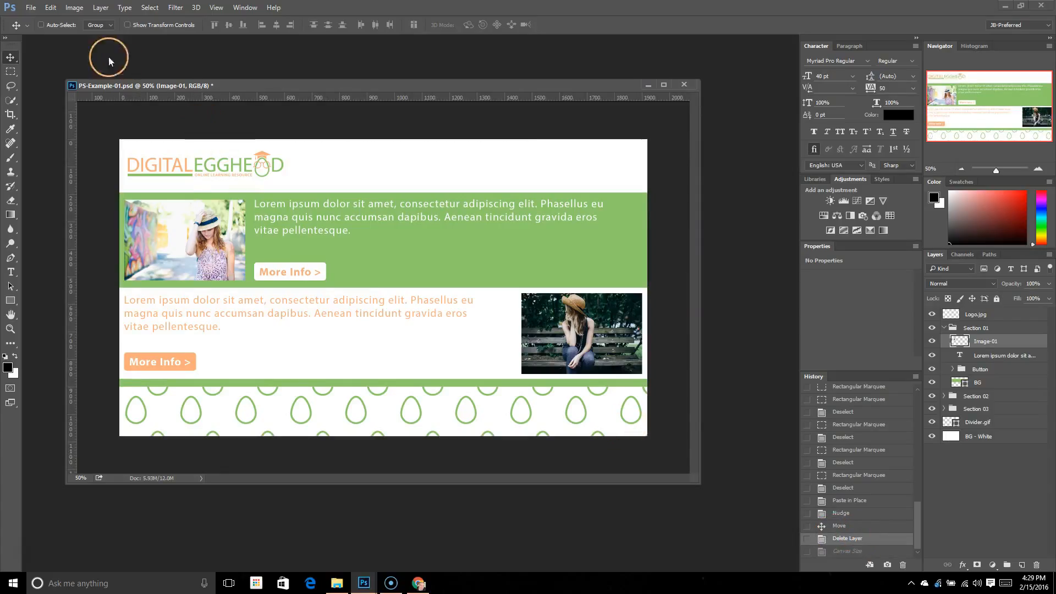
left_click(74, 7)
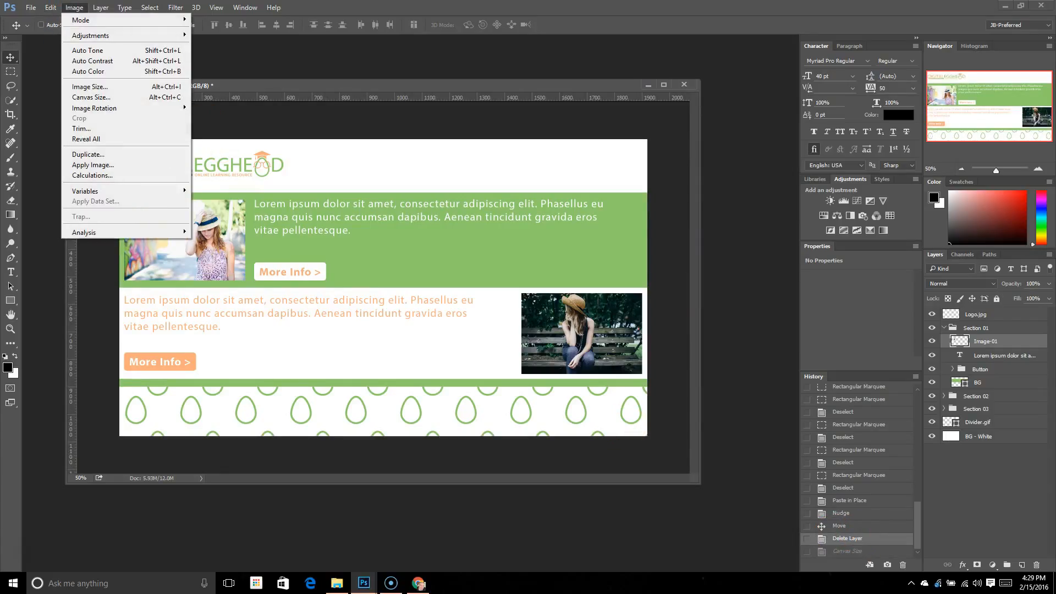
mouse_move(90, 108)
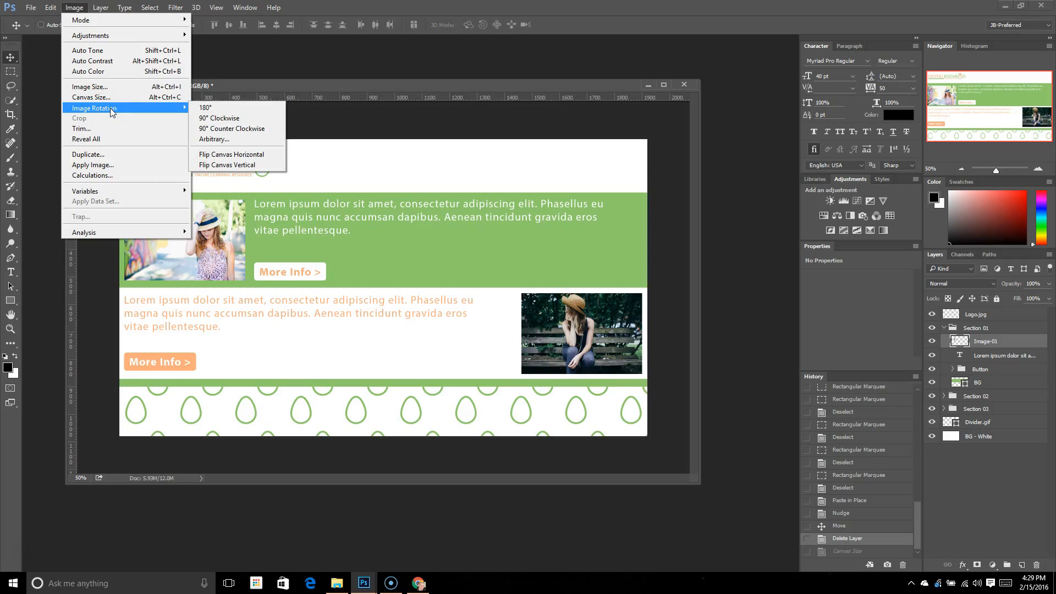
left_click(124, 109)
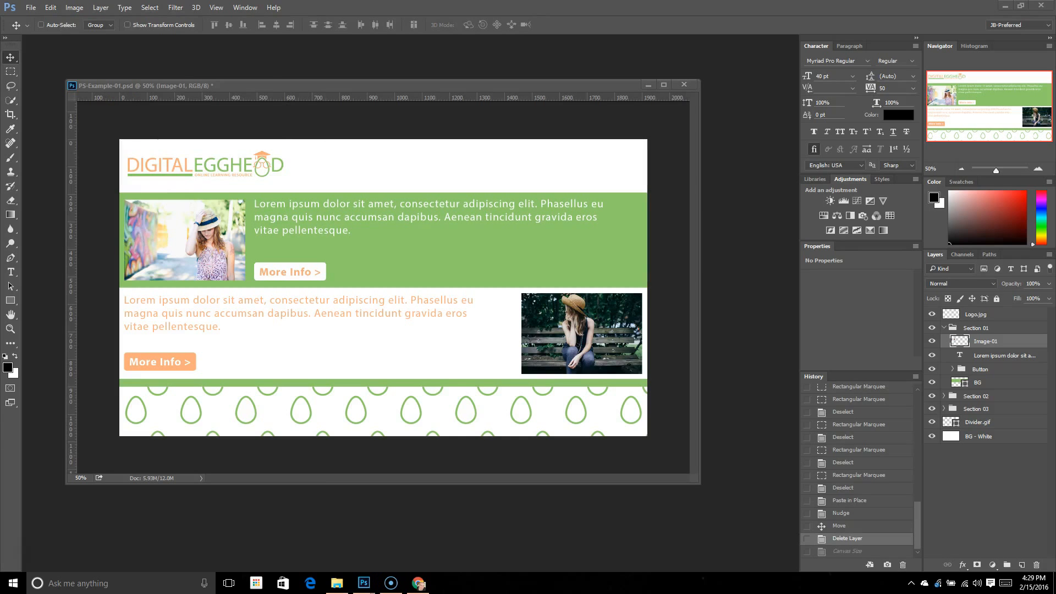
left_click(76, 12)
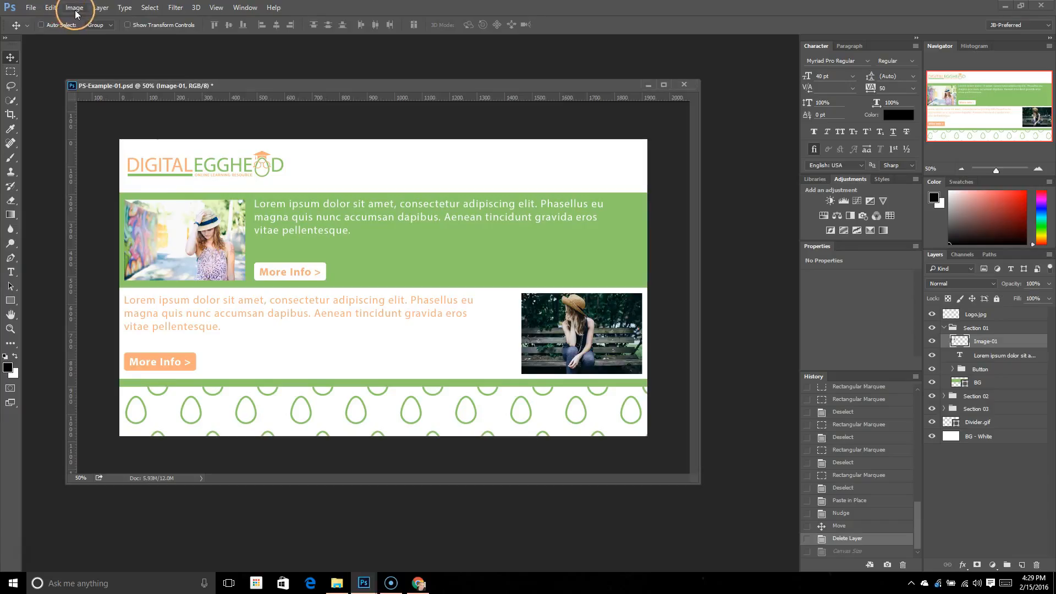
left_click(76, 10)
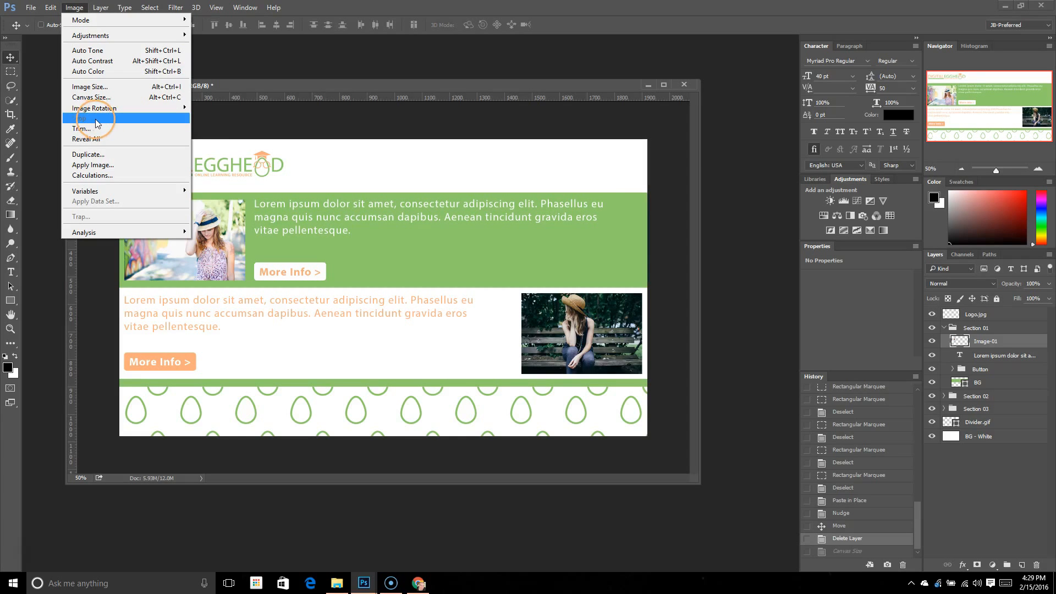
Crop the document to a rectangular marquee from the logo down to below the orange paragraph, and undo the crop.
left_click(13, 74)
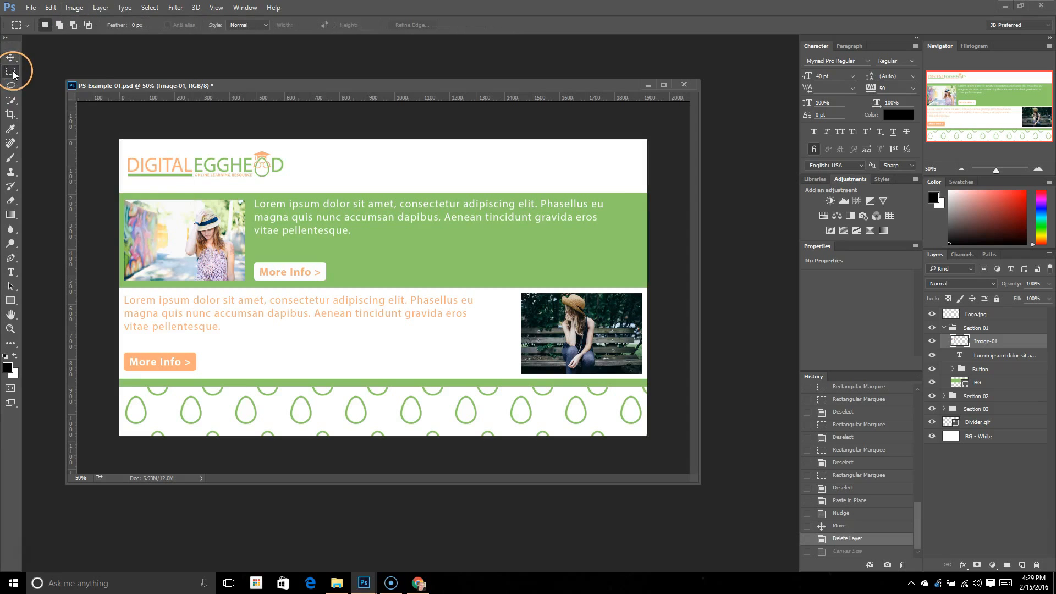
left_click_drag(189, 164, 467, 353)
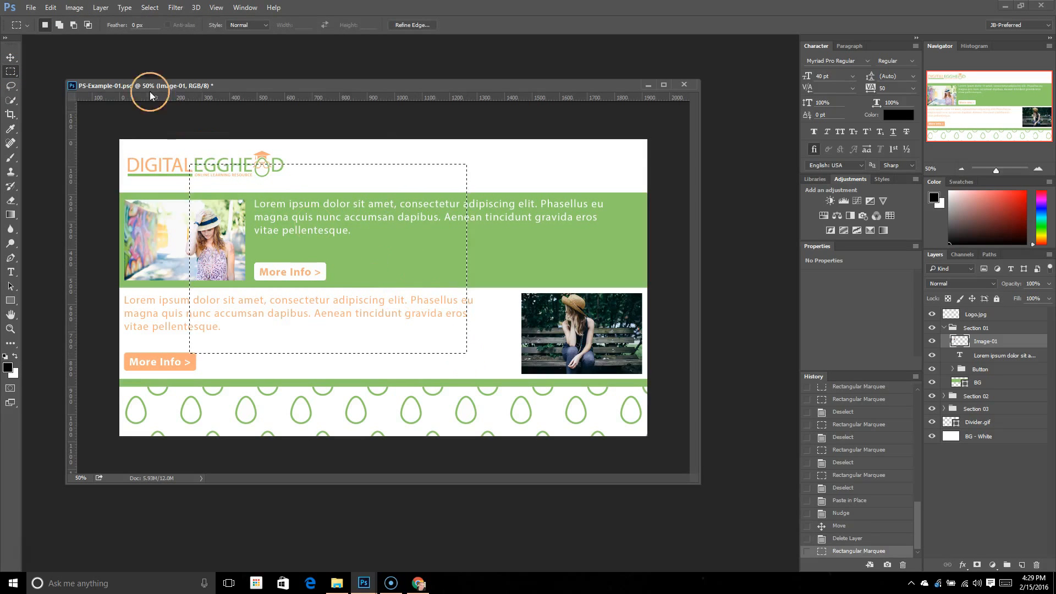
left_click(74, 8)
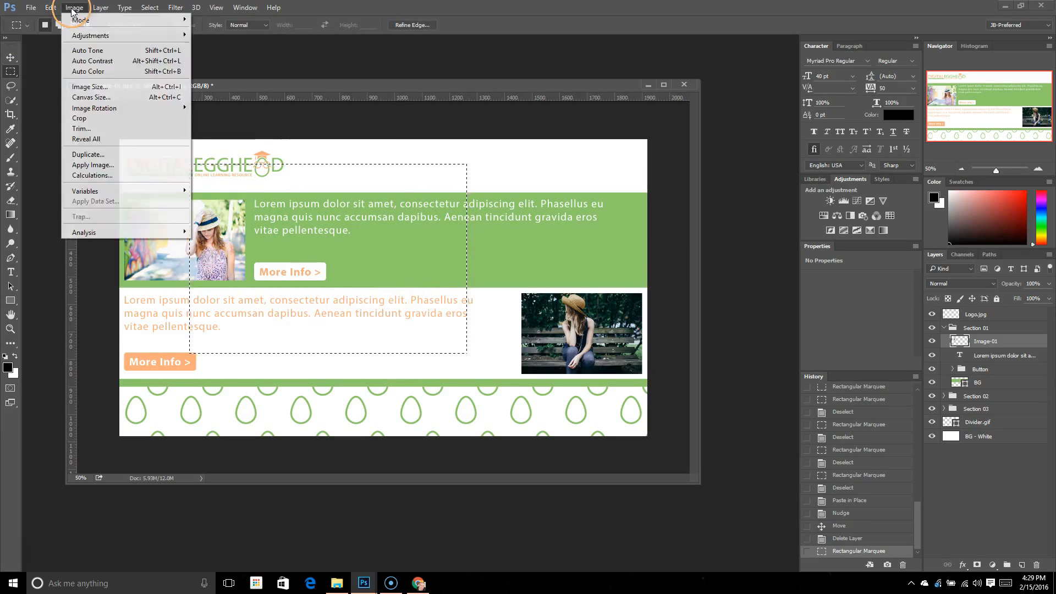
left_click(100, 118)
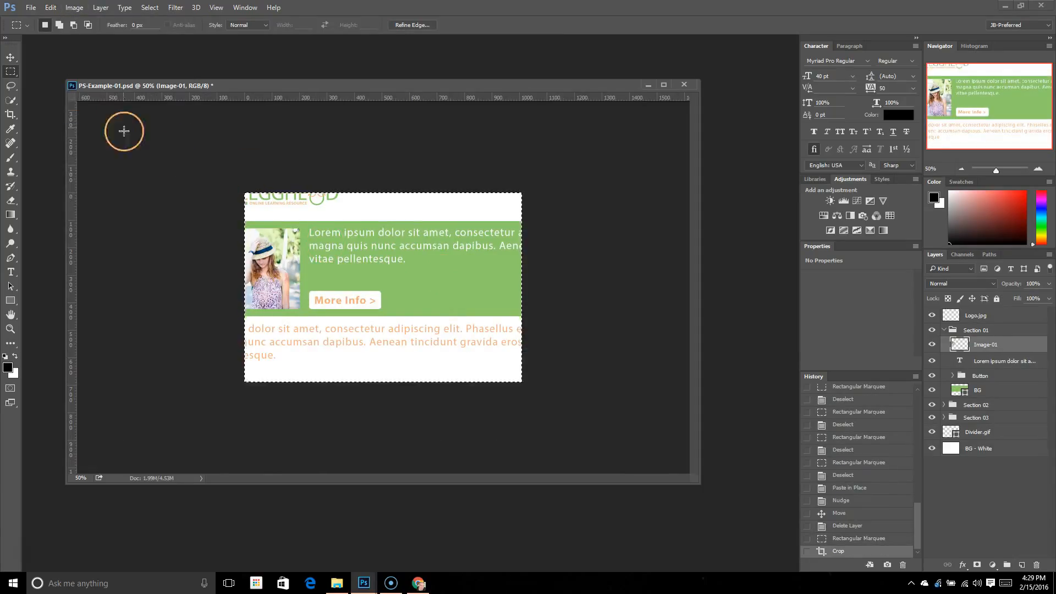
left_click(850, 538)
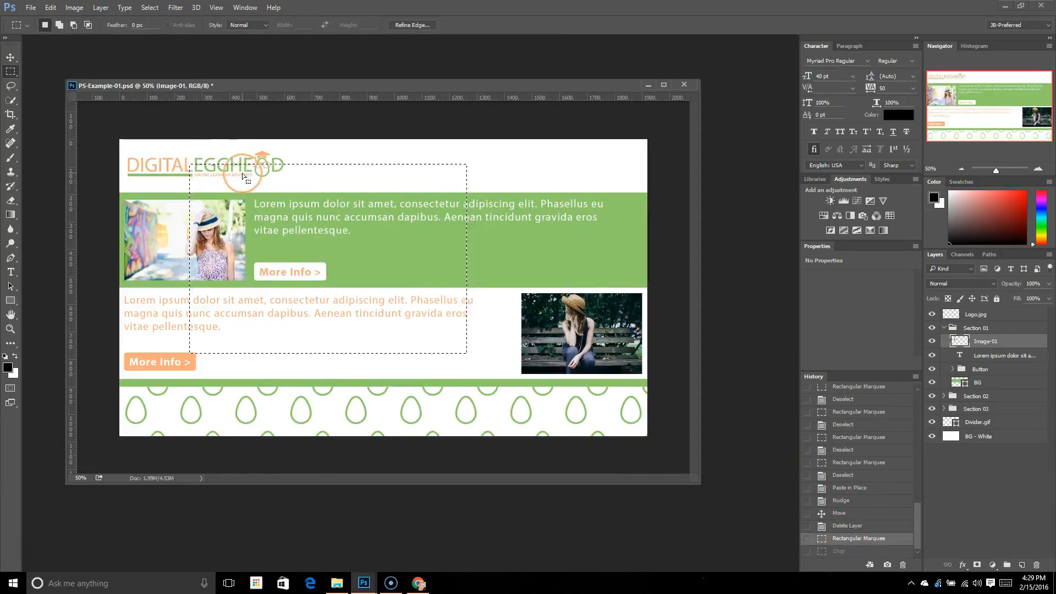
left_click(74, 8)
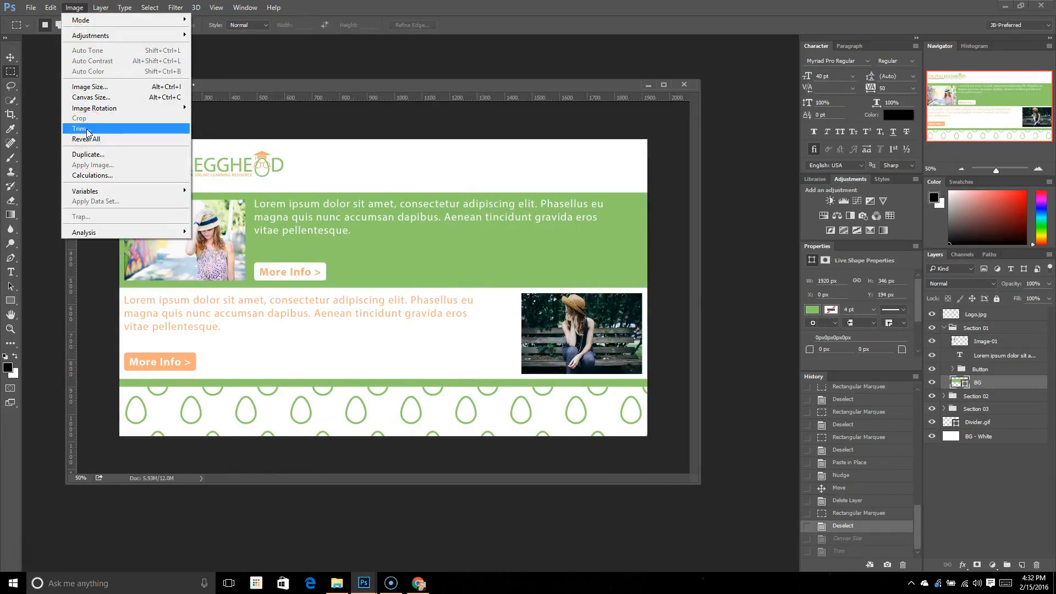
key("Escape")
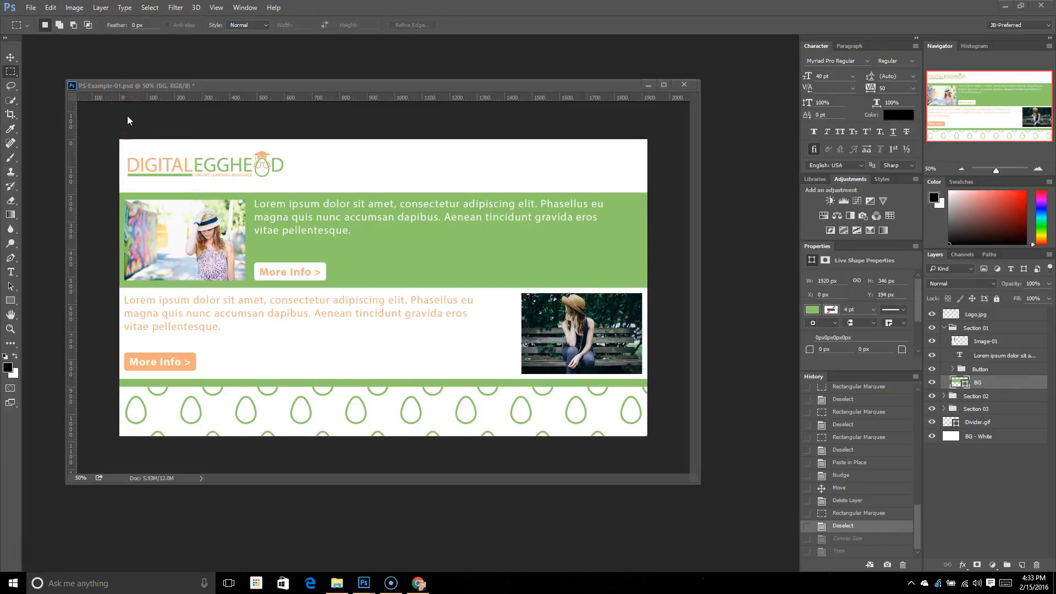
Widen the canvas to 2000 pixels, keeping the artwork anchored in the centre.
left_click(75, 9)
left_click(96, 96)
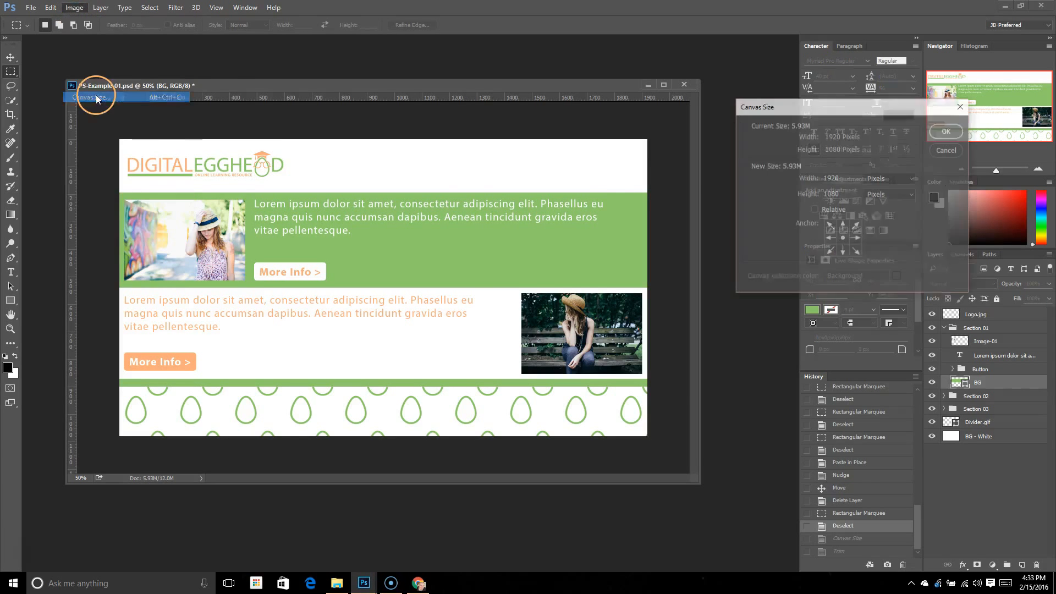
left_click_drag(843, 178, 790, 173)
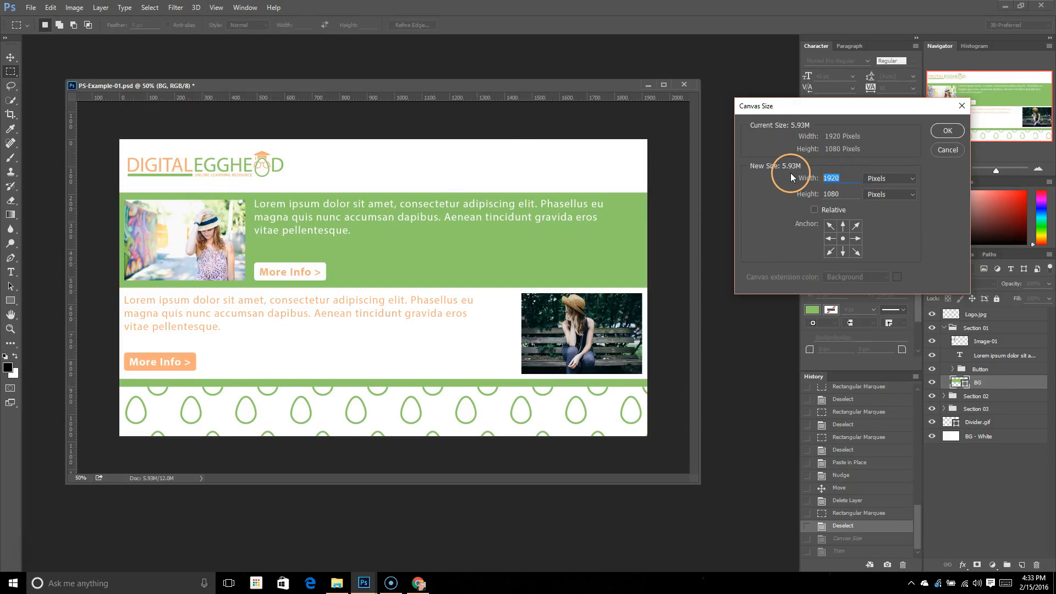
type("2000")
left_click(959, 132)
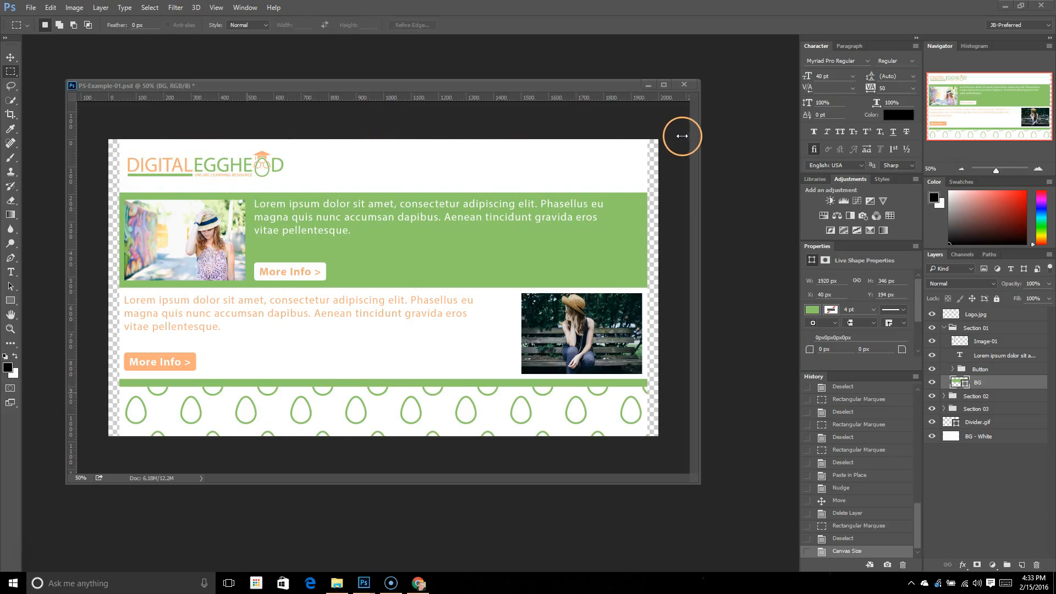
Trim the transparent pixels from all four sides of the document, and revert both the trim and the canvas widening through the history.
left_click(81, 9)
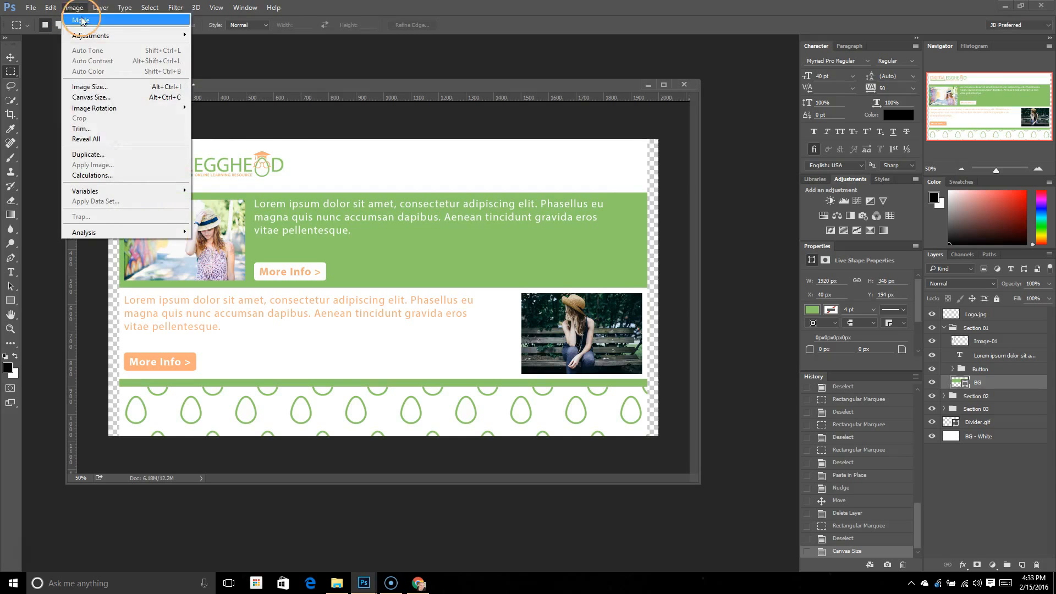
left_click(97, 130)
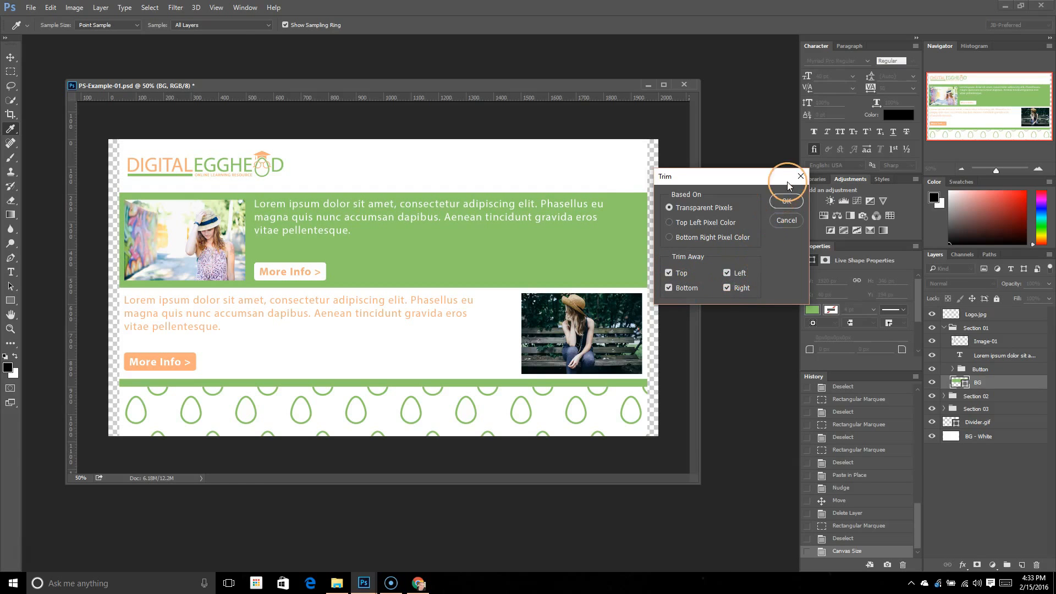
left_click(785, 201)
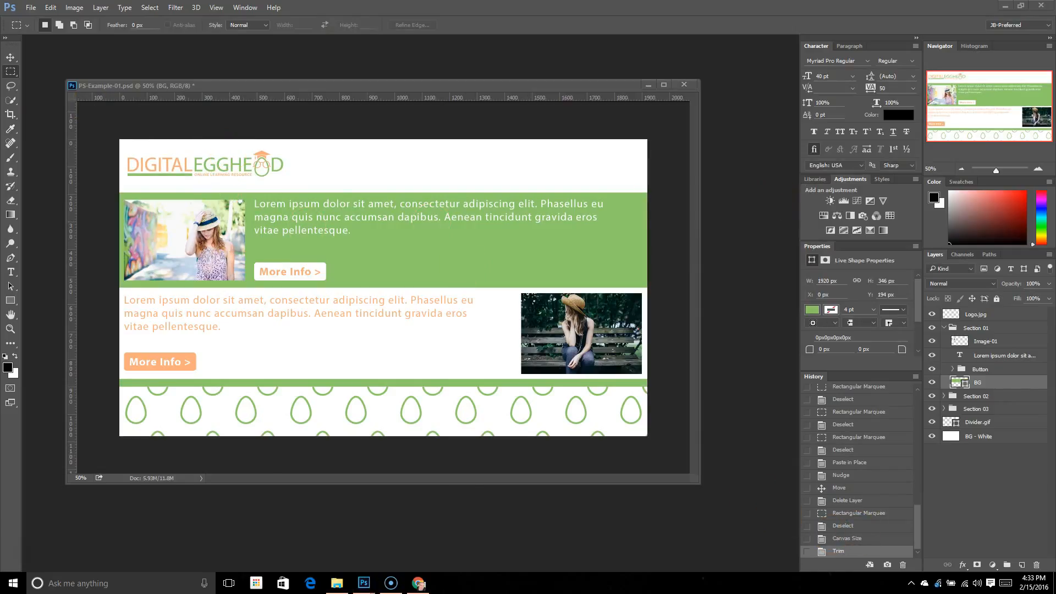
left_click(873, 529)
Move the Image-01 photo past the canvas's left edge and the Image-02 photo past its right edge with the Move tool.
left_click(73, 7)
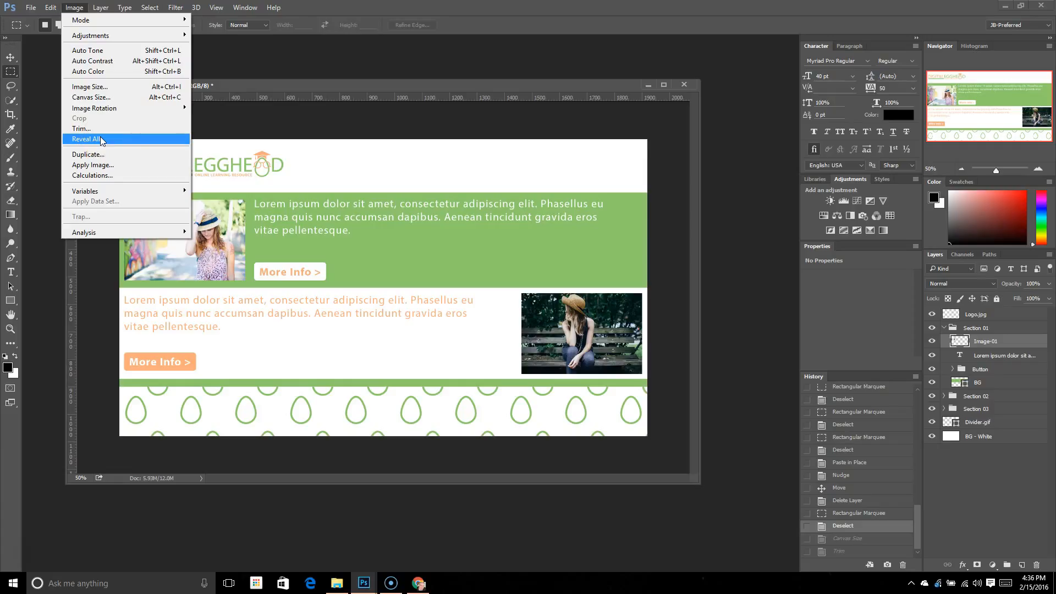
left_click(217, 124)
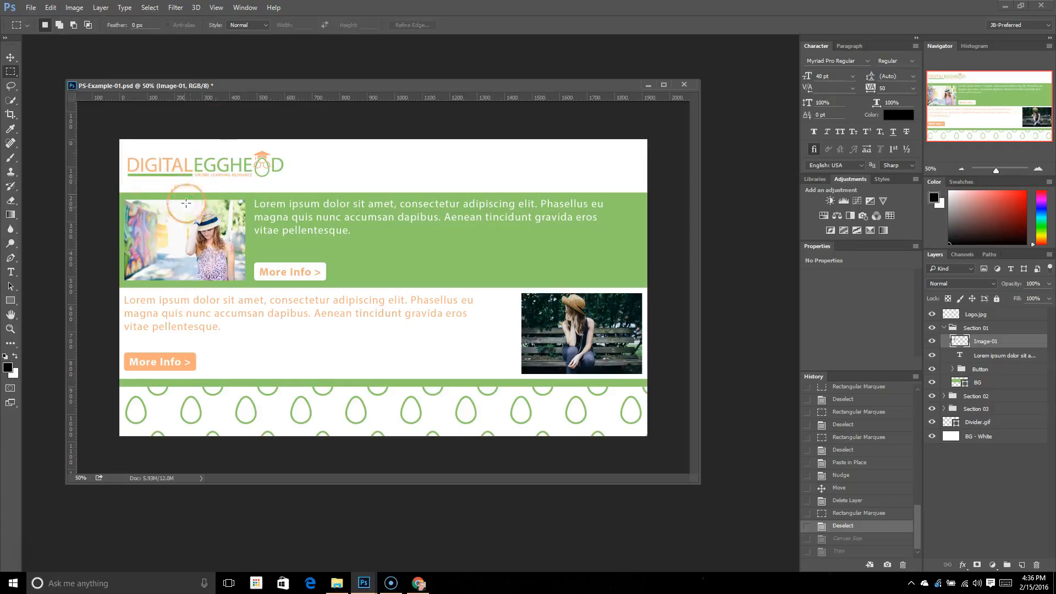
left_click(10, 57)
left_click_drag(164, 228, 131, 230)
left_click_drag(550, 330, 608, 333)
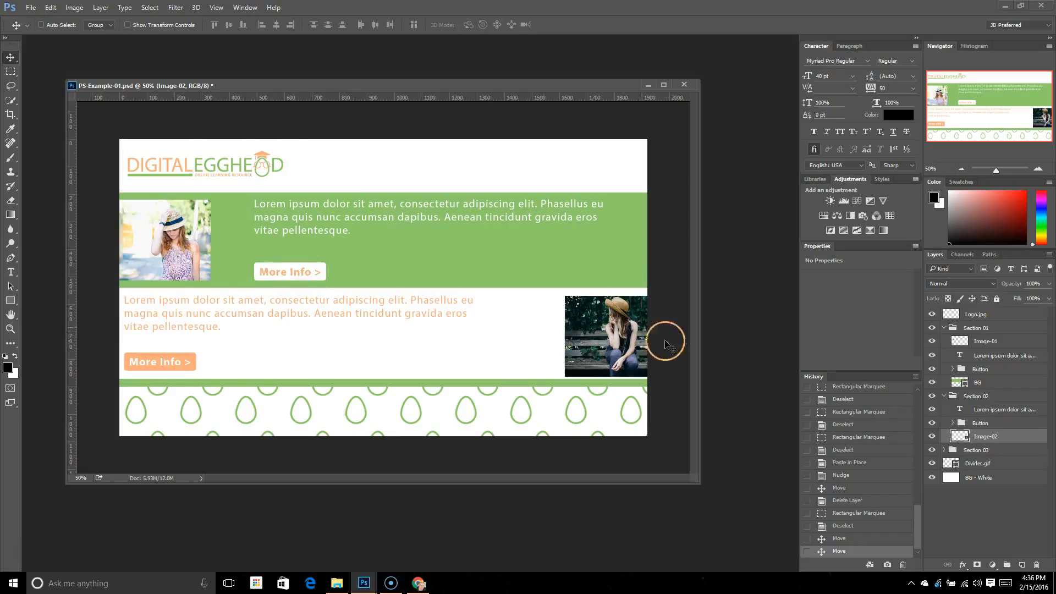
Expand the canvas around the off-canvas photo parts with Reveal All, and revert the expansion and both photo moves through the history.
left_click(74, 7)
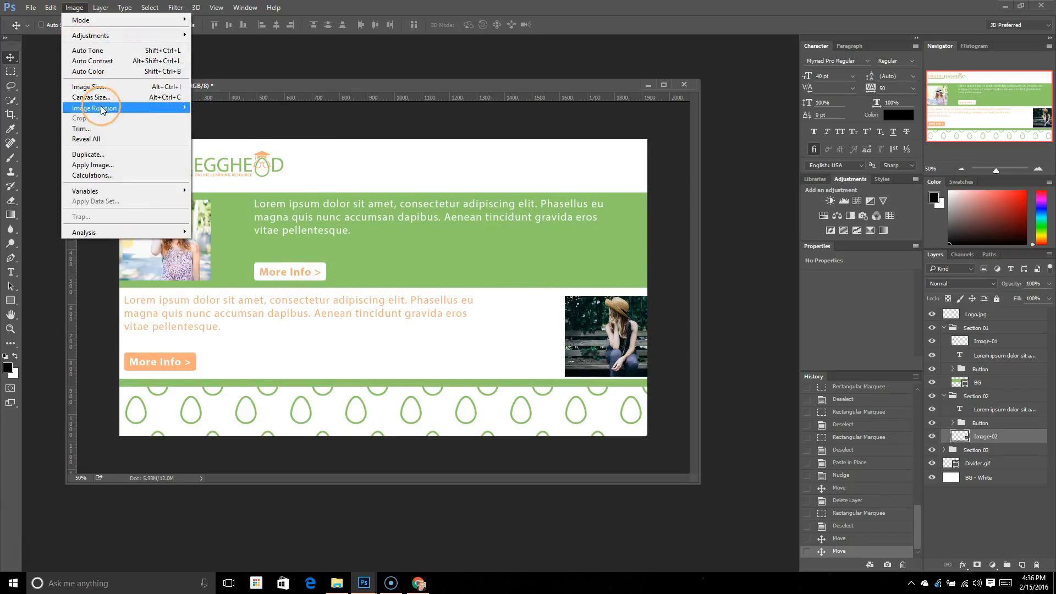
left_click(83, 138)
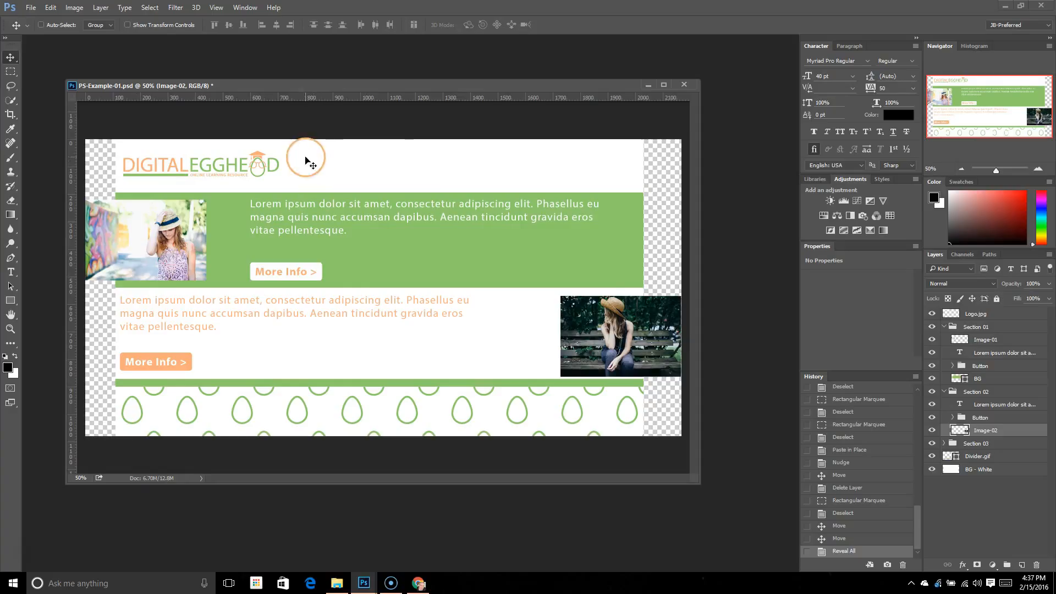
left_click(859, 526)
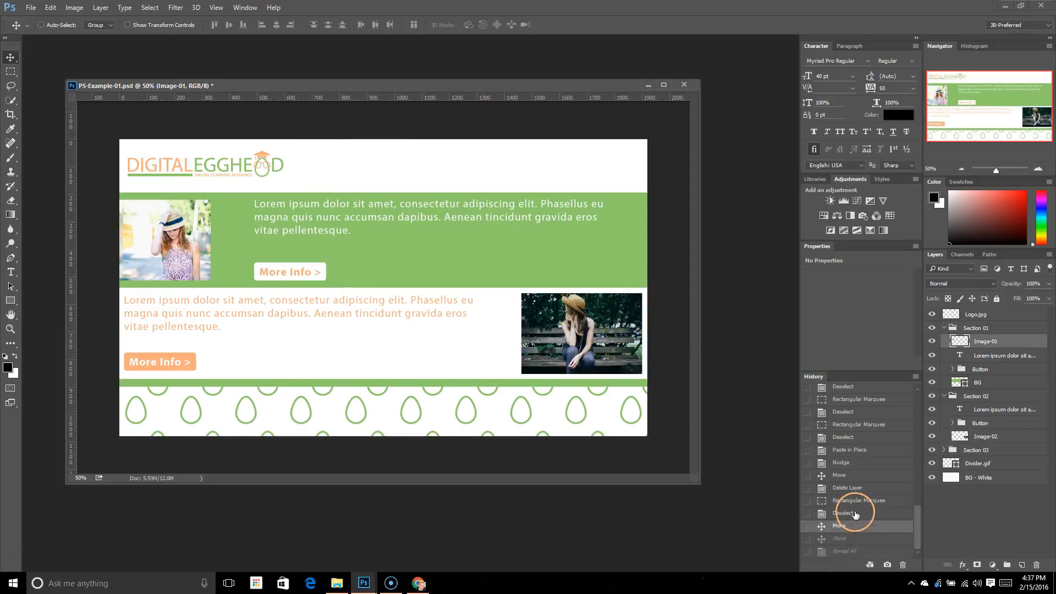
left_click(846, 513)
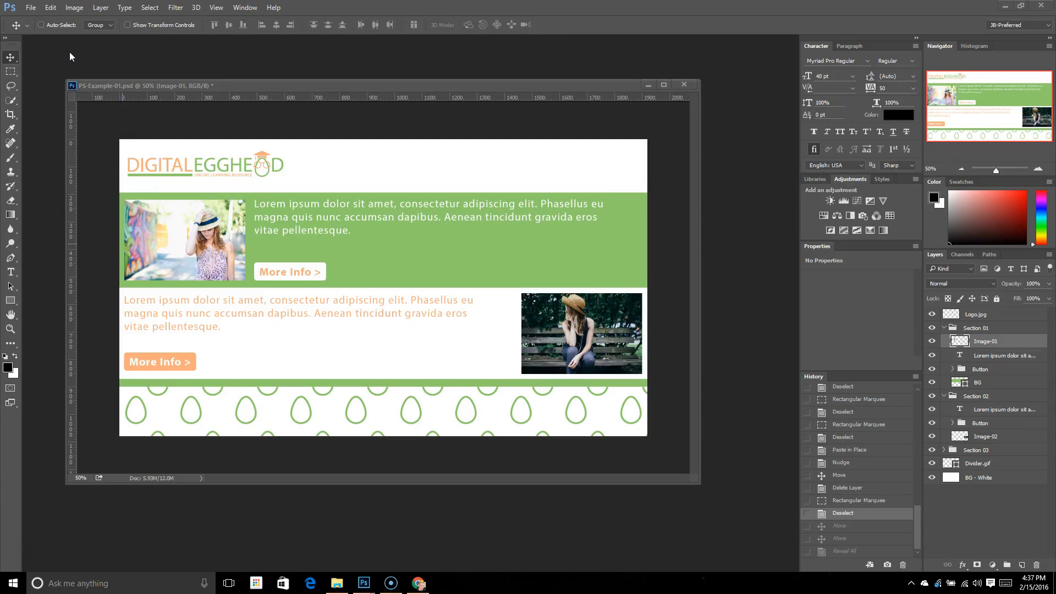
Look at the Duplicate Image options for PS-Example-01.psd and leave them without making a copy.
left_click(73, 7)
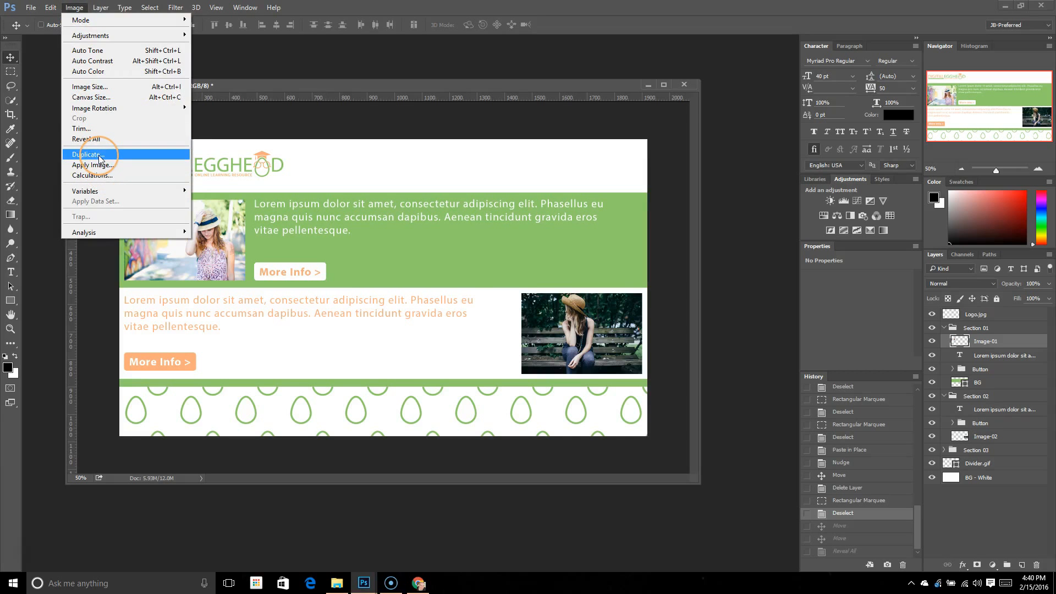
left_click(98, 154)
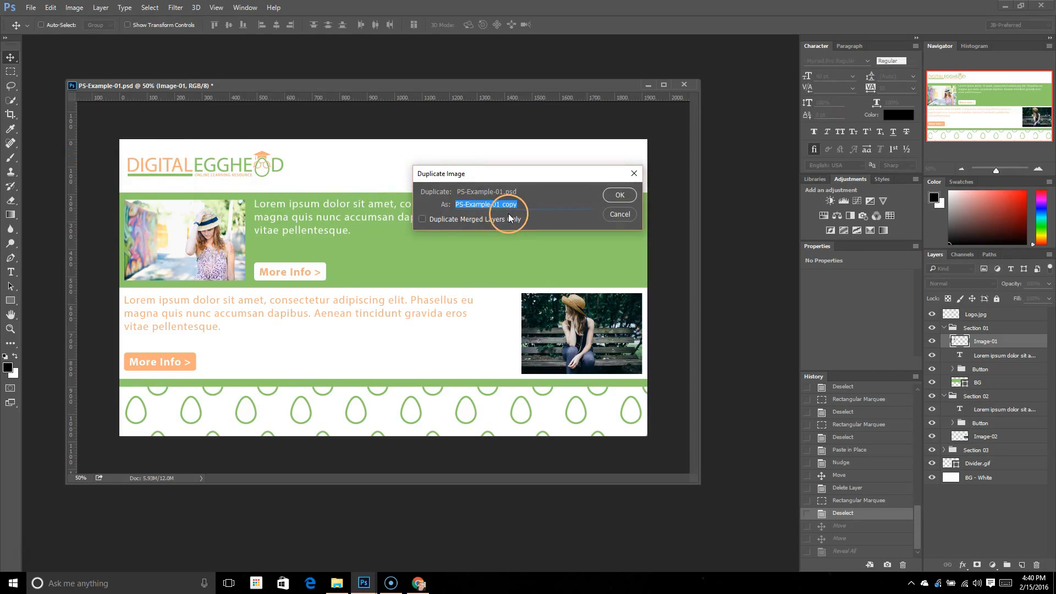
left_click(620, 215)
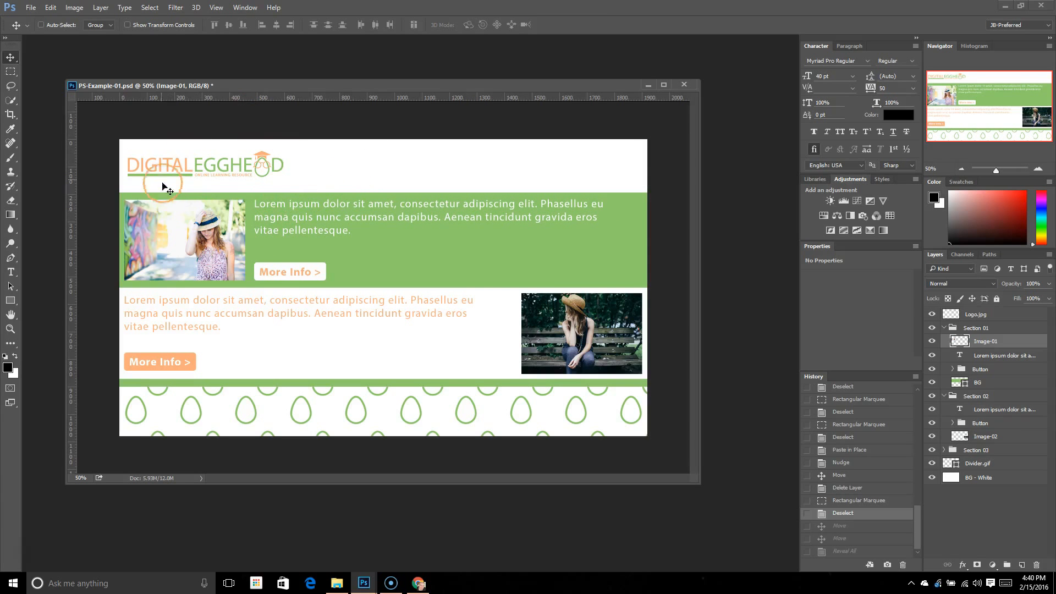
Examine the remaining image commands, covering Variables, Apply Data Set, Trap and the Analysis options.
left_click(74, 7)
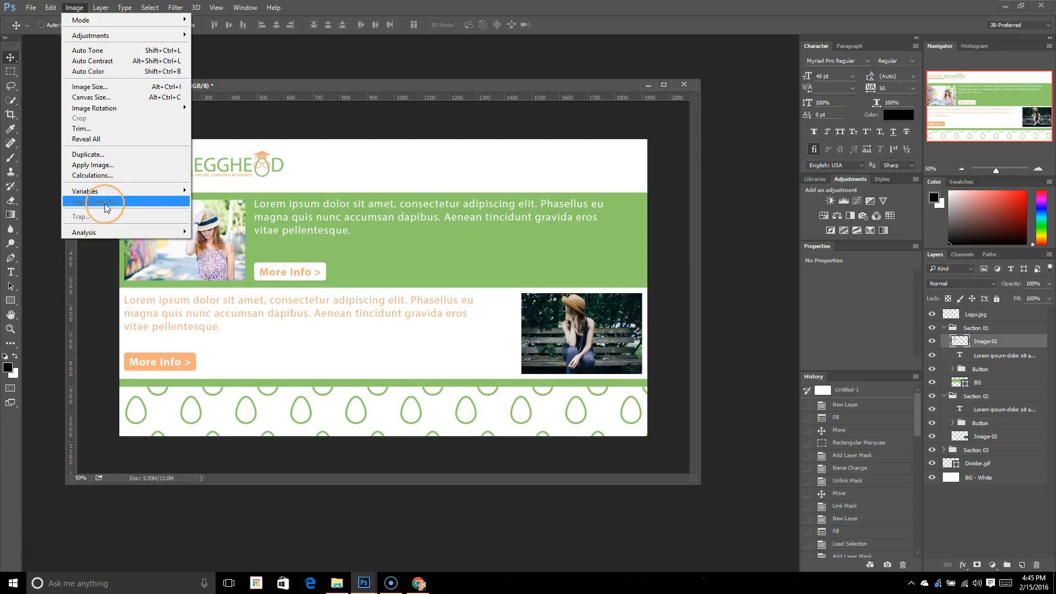
mouse_move(103, 231)
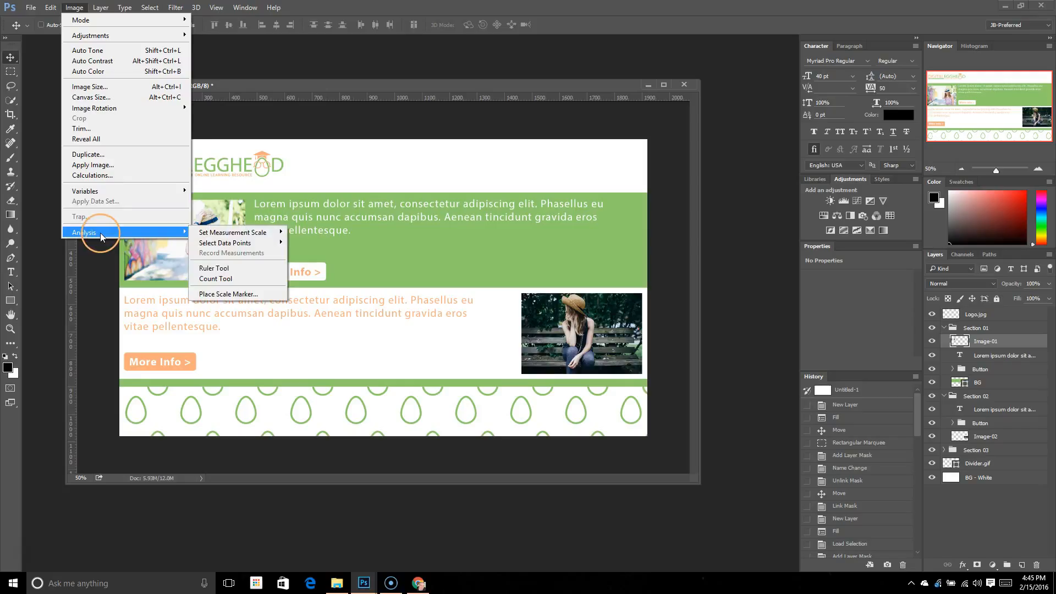
mouse_move(103, 195)
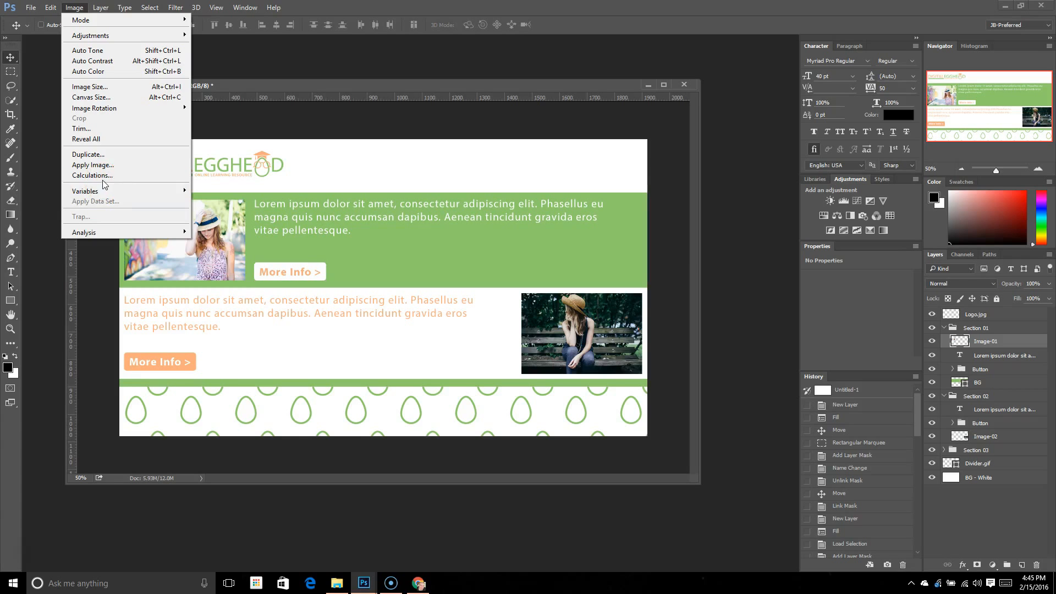
left_click(93, 220)
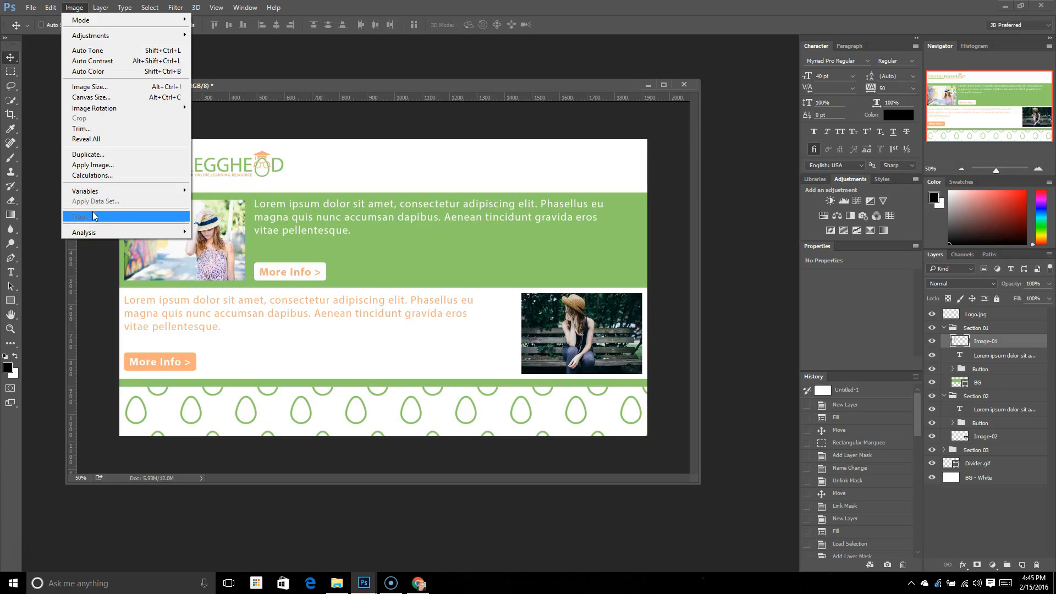
left_click(86, 205)
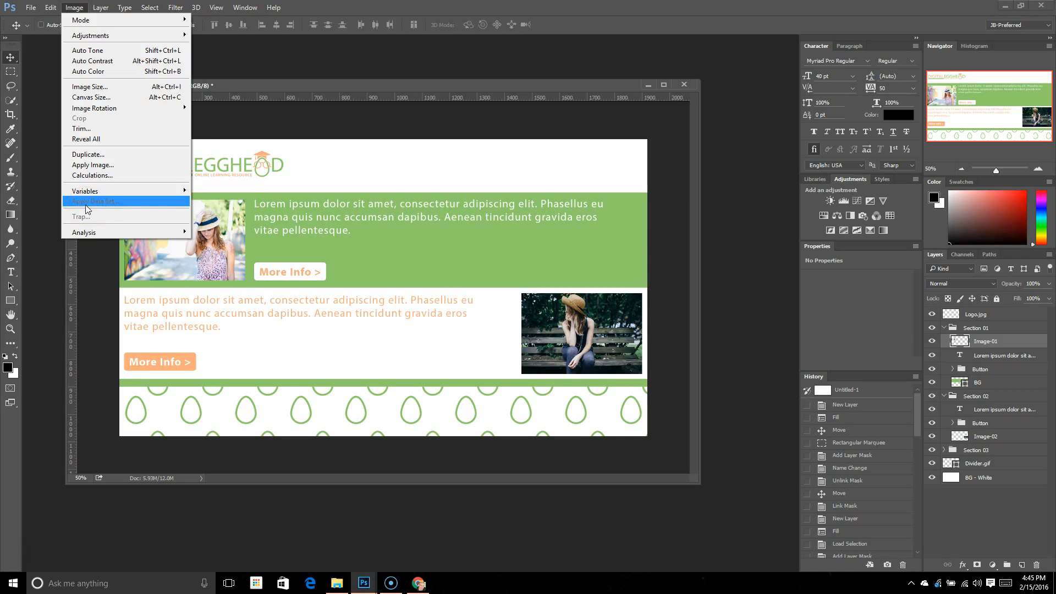
left_click(106, 193)
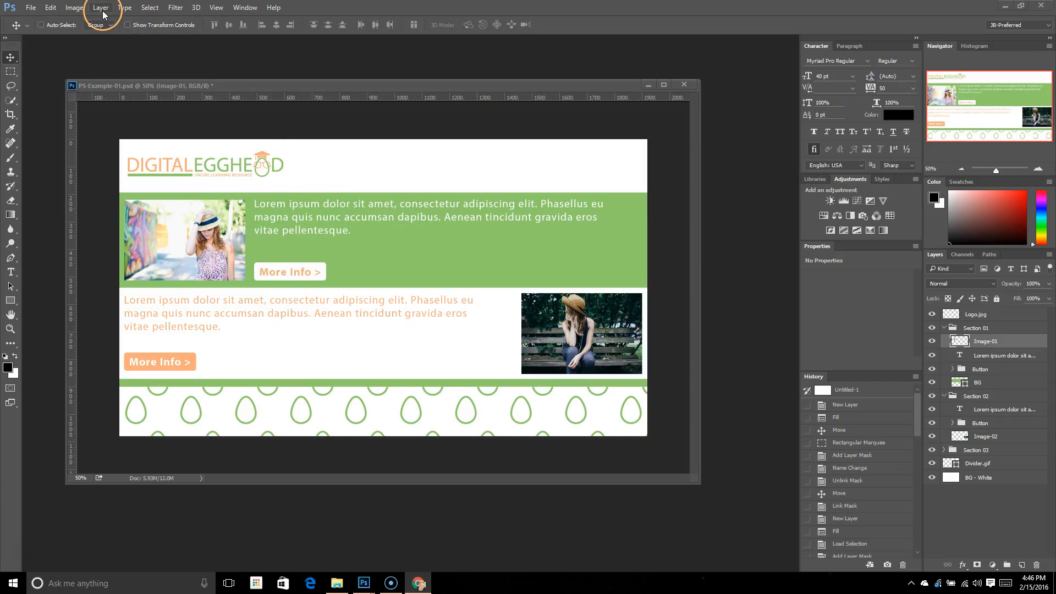
left_click(76, 9)
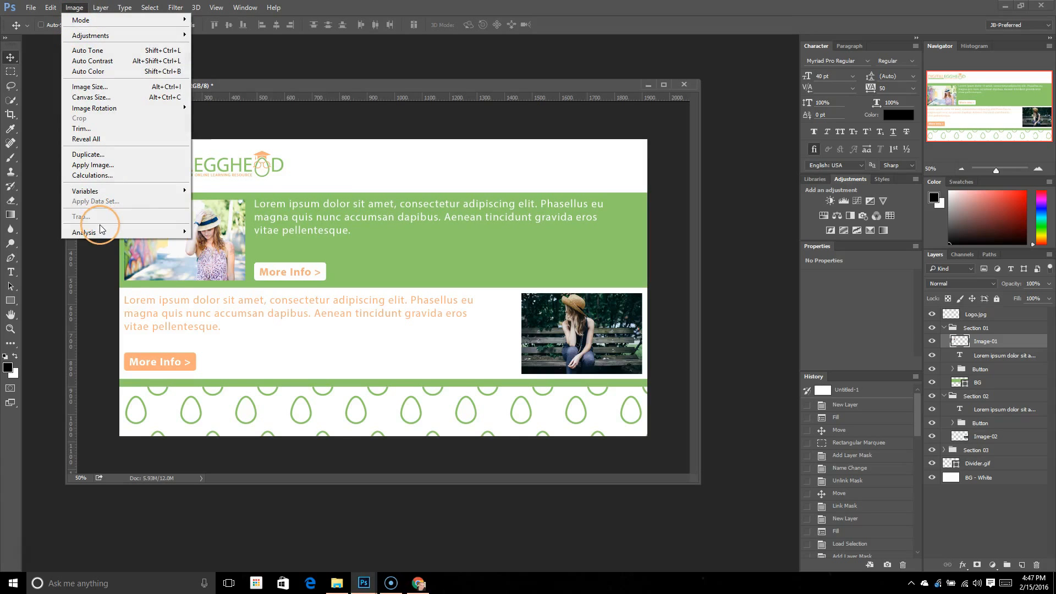
mouse_move(100, 232)
mouse_move(207, 233)
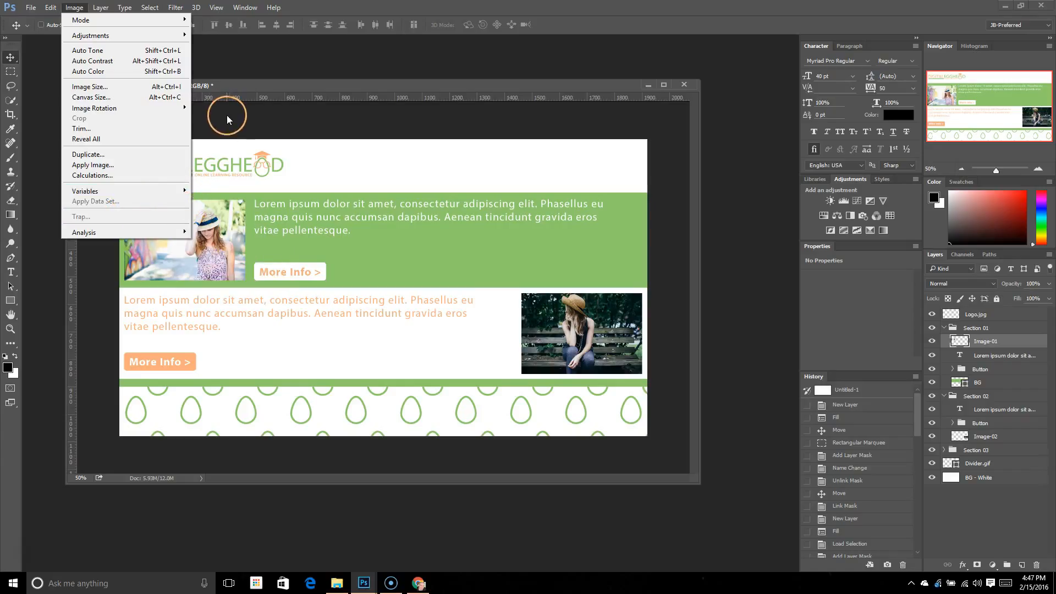
left_click(228, 59)
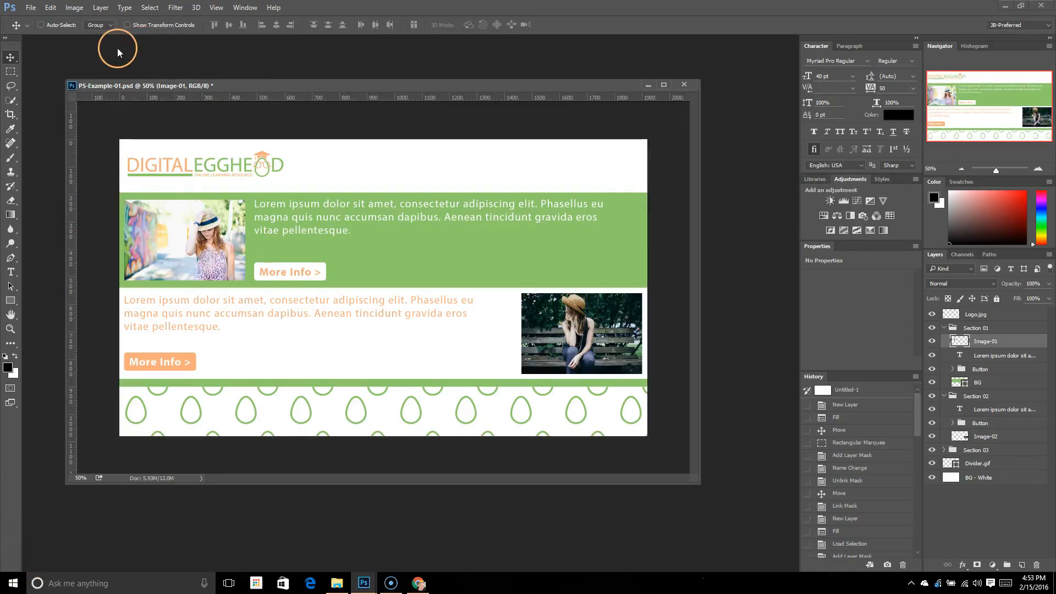
Examine the commands for creating new layers, groups and artboards, along with Copy CSS.
left_click(100, 7)
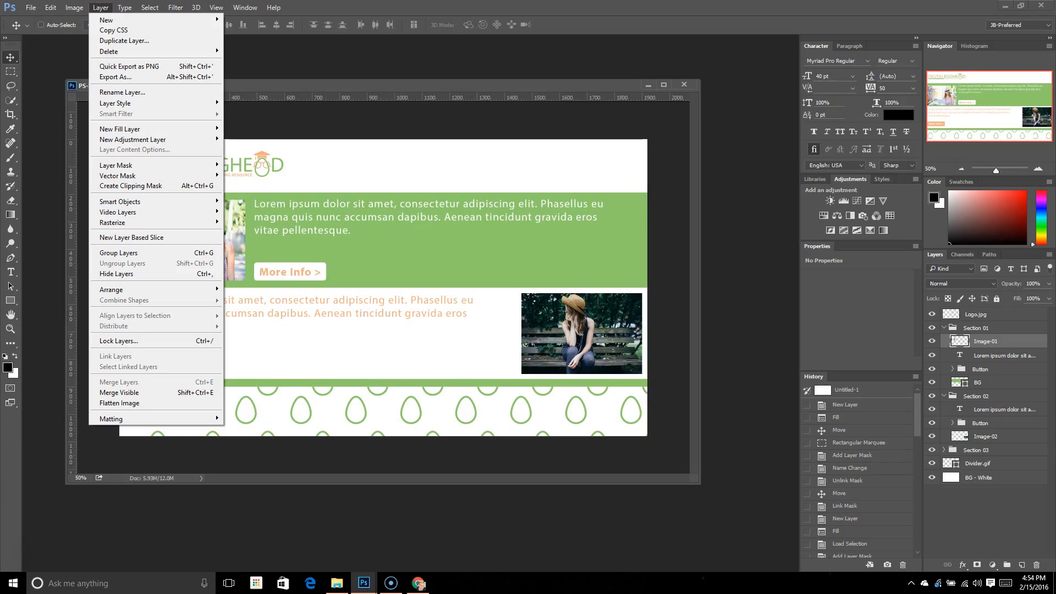
left_click(121, 22)
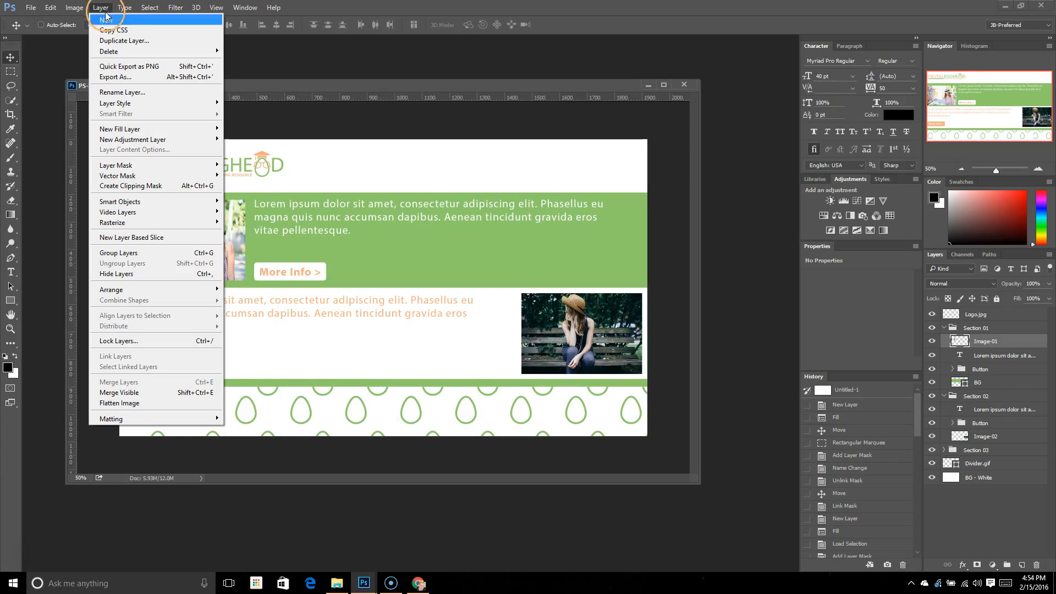
left_click(111, 22)
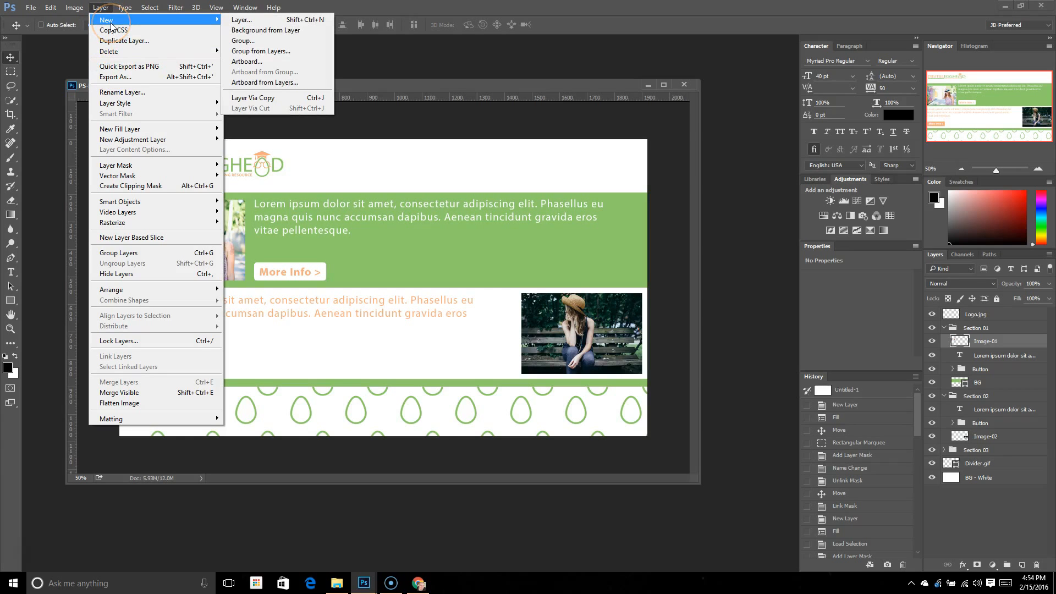
left_click(209, 22)
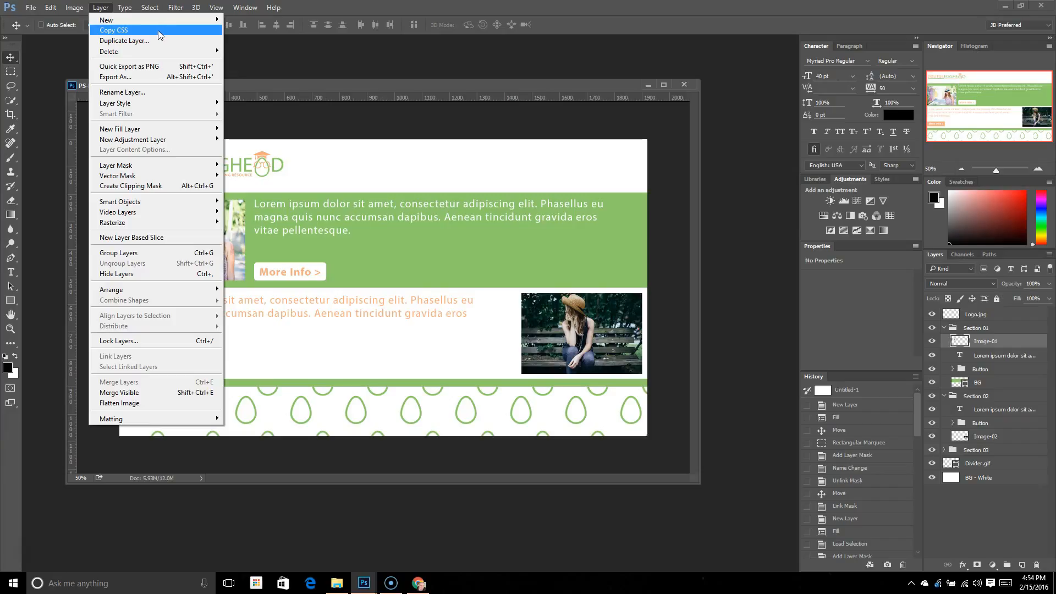
left_click(223, 67)
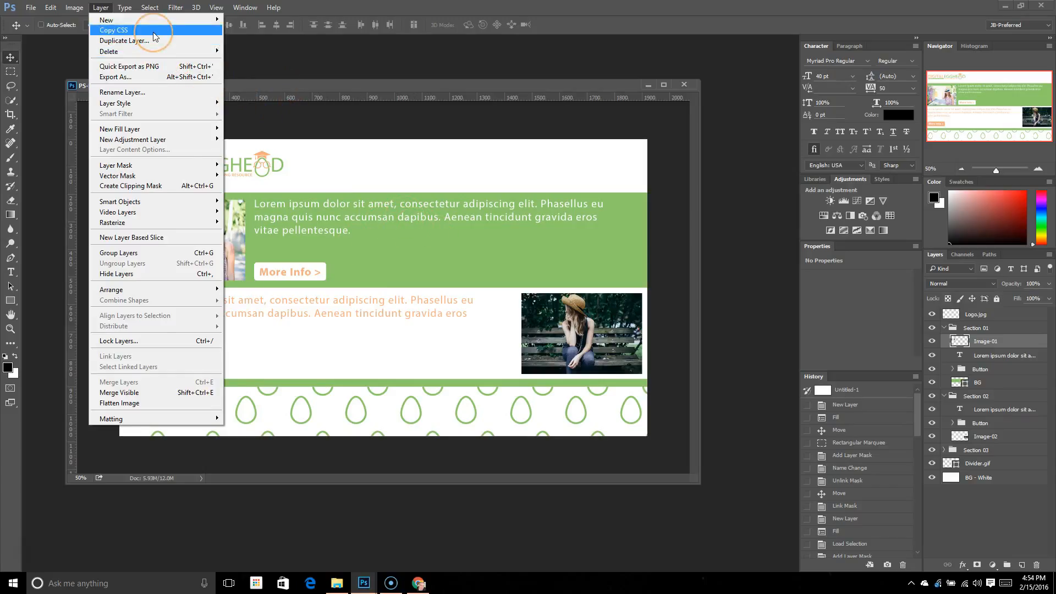
left_click(173, 60)
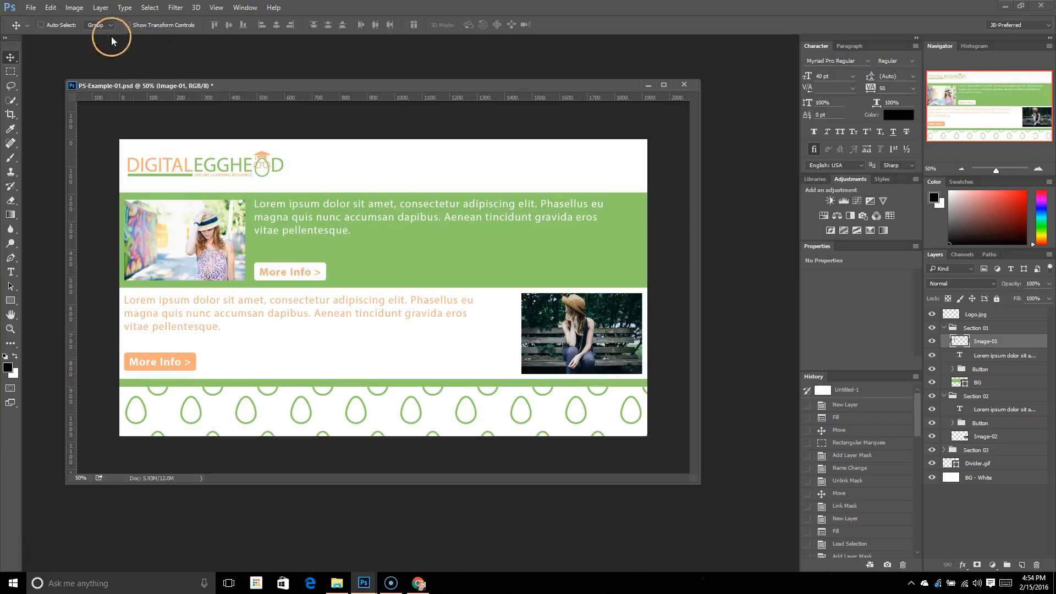
Examine the layer commands for duplicating, exporting, Layer Style, New Fill Layer, layer masks and clipping masks.
left_click(101, 8)
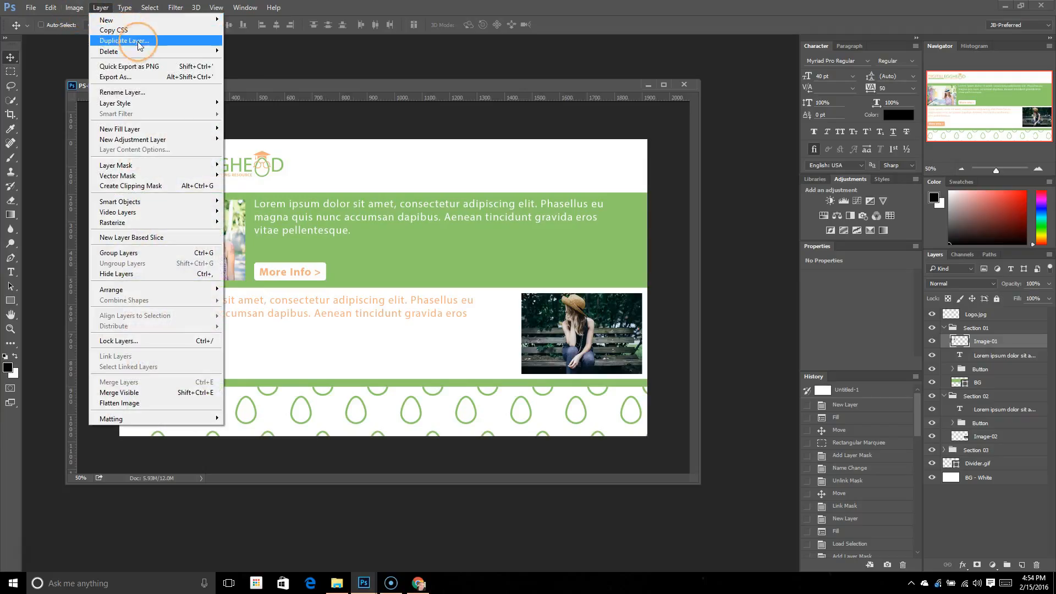
left_click(143, 75)
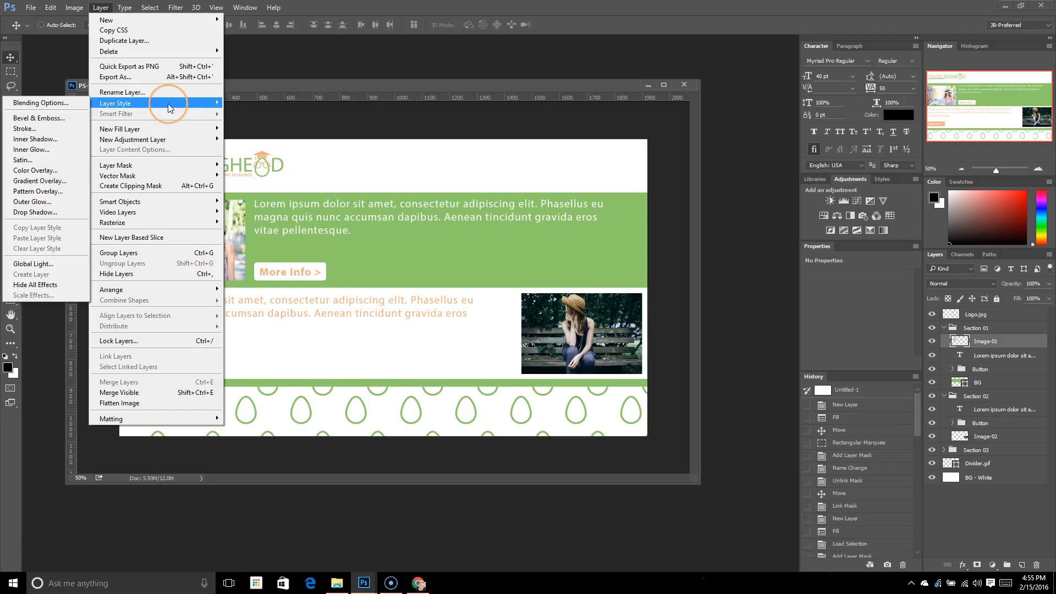
mouse_move(167, 105)
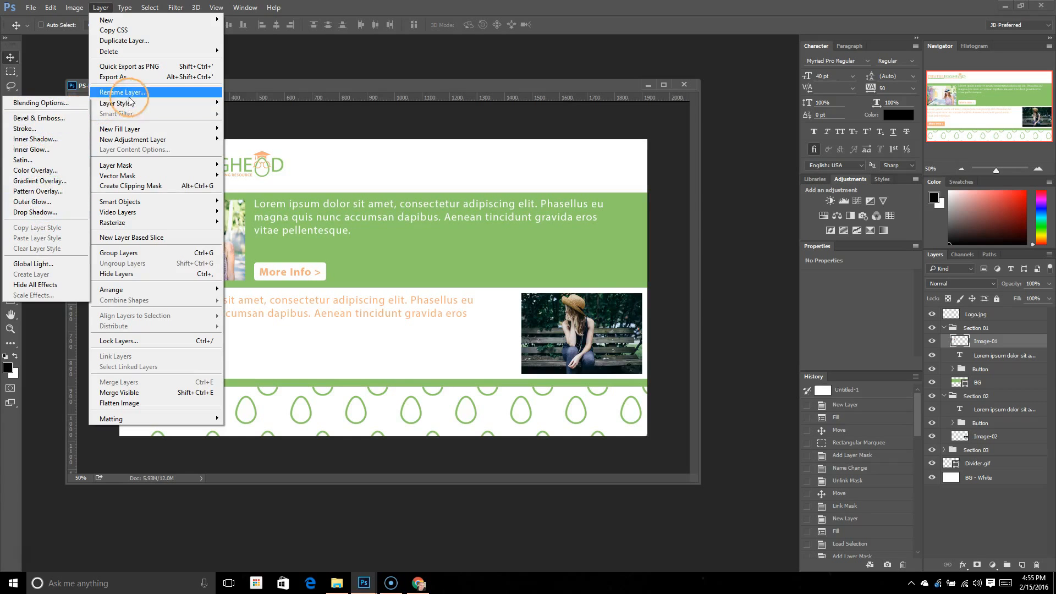
left_click(153, 128)
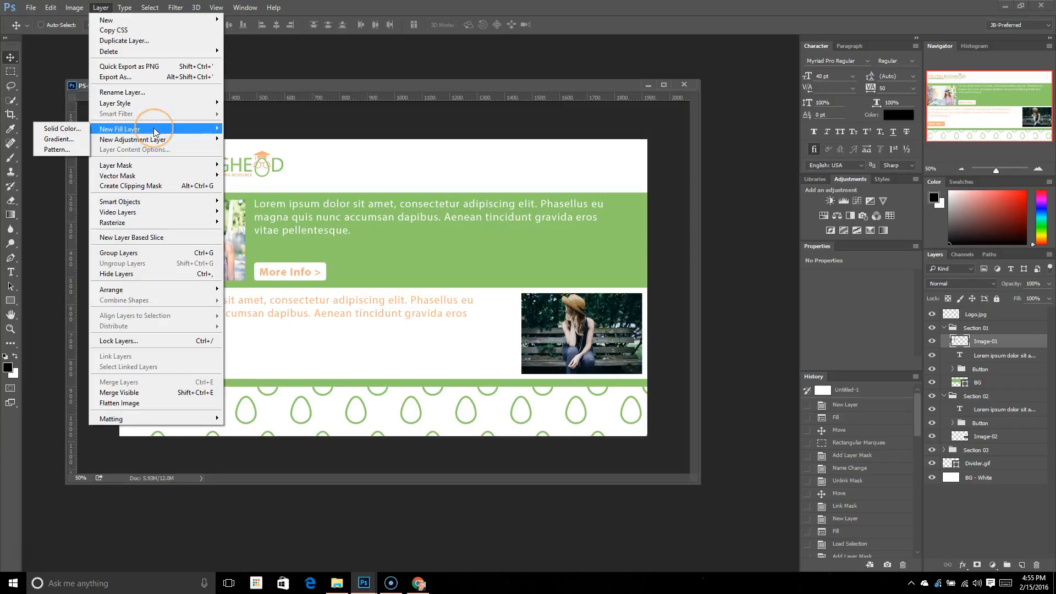
left_click(122, 129)
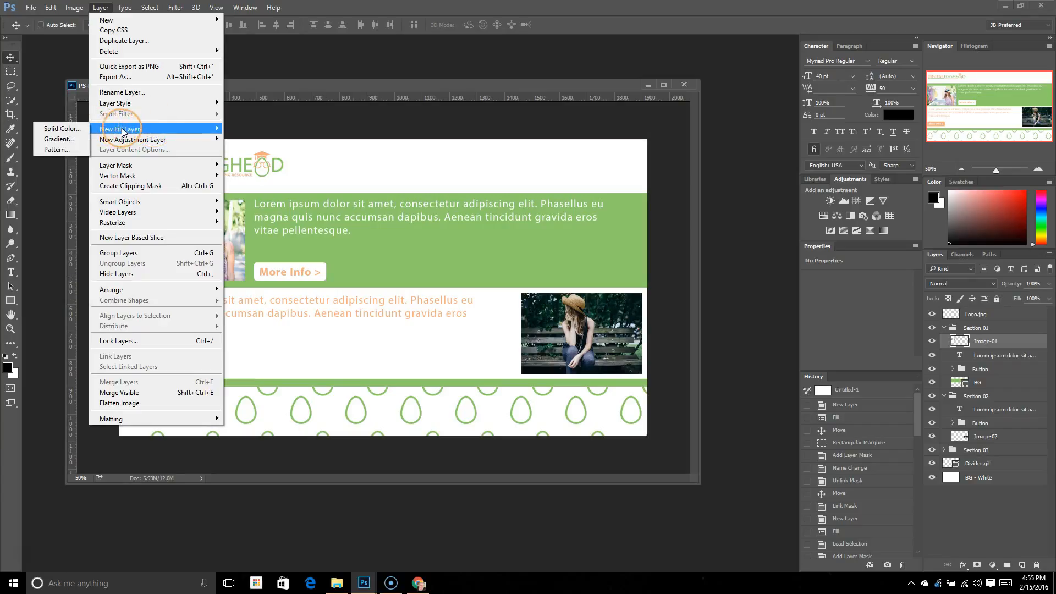
mouse_move(186, 165)
left_click(157, 167)
left_click(182, 186)
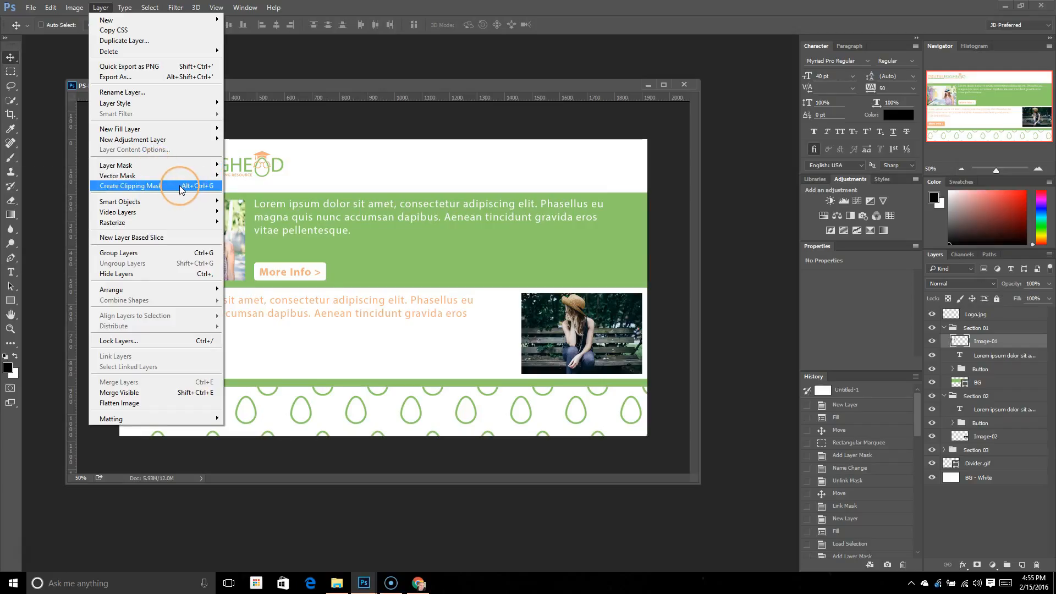
Examine the Smart Objects and Video Layers options available for the Image-01 layer.
mouse_move(157, 201)
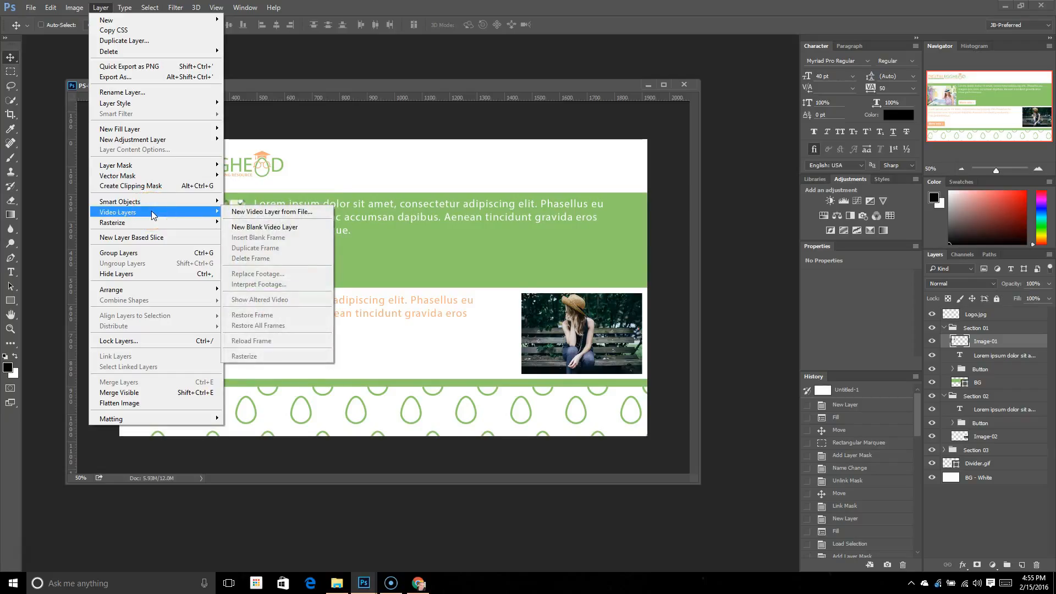
left_click(152, 200)
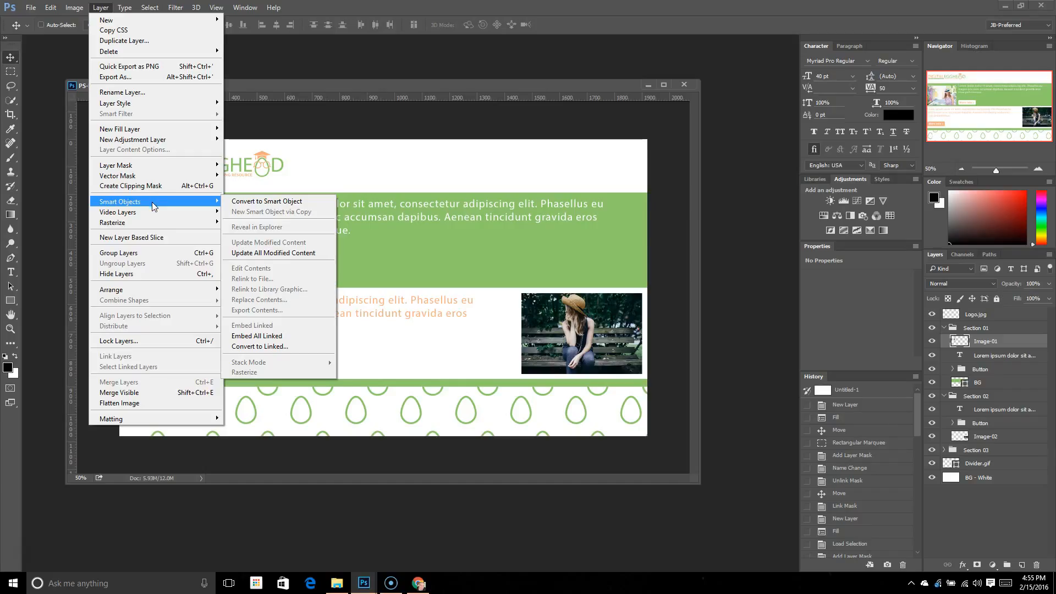
left_click(152, 209)
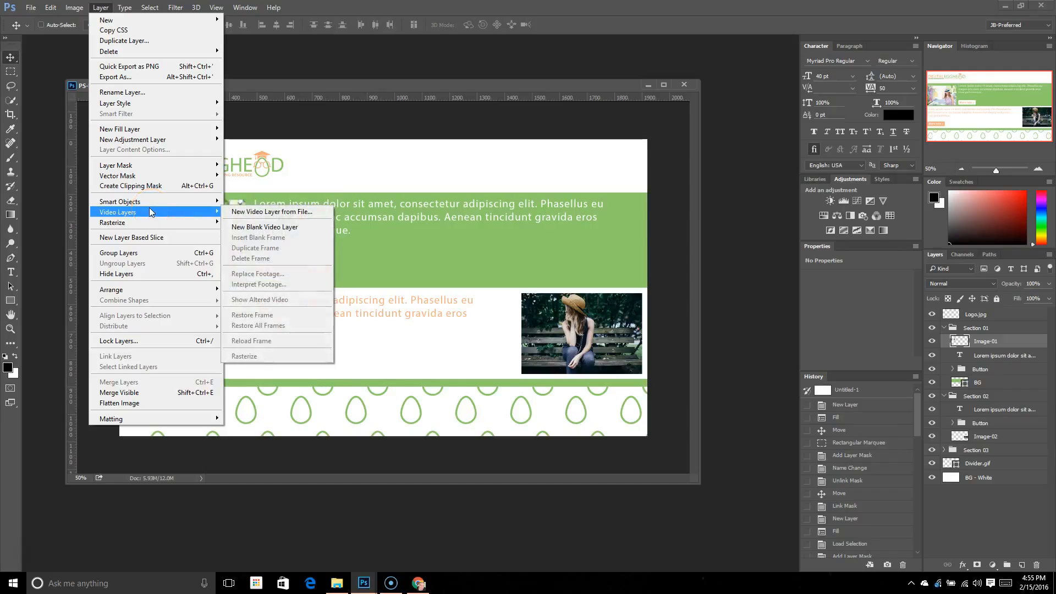
left_click(147, 203)
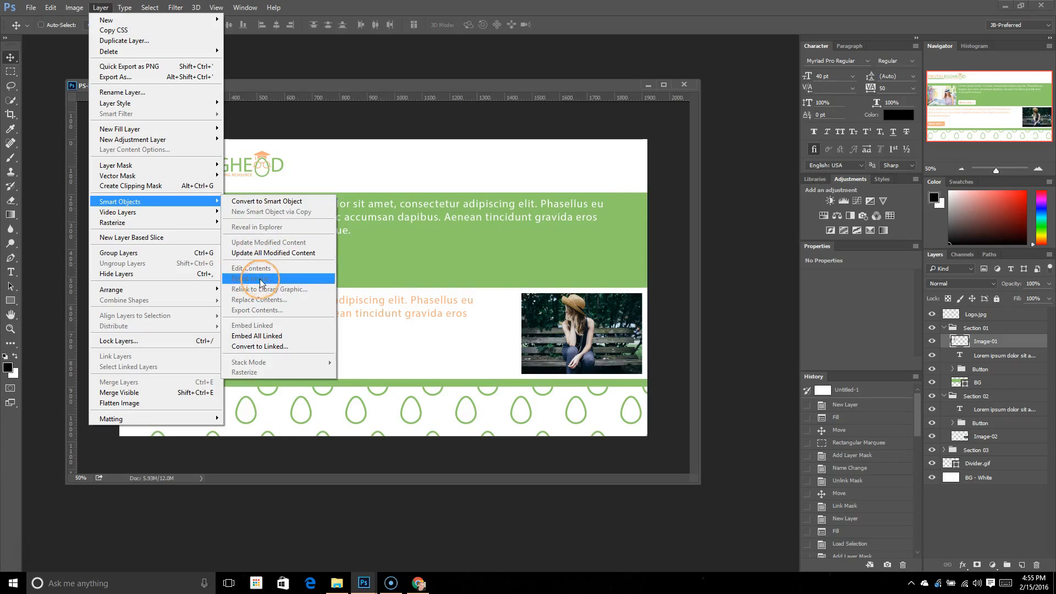
left_click(149, 211)
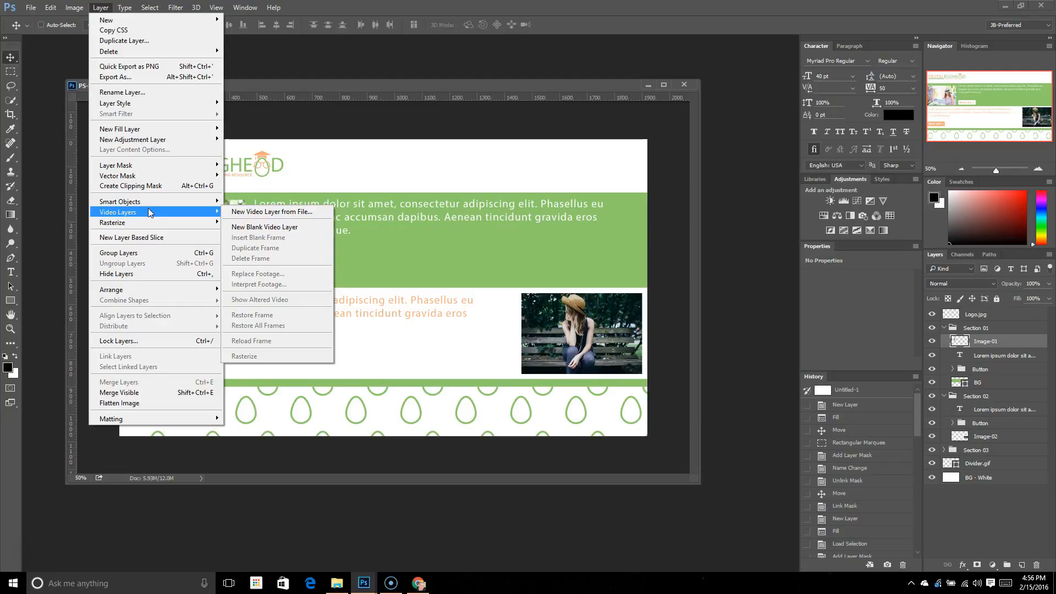
Examine the remaining layer commands, covering Rasterize, Arrange, Distribute, Link Layers, Flatten Image and Matting.
mouse_move(146, 222)
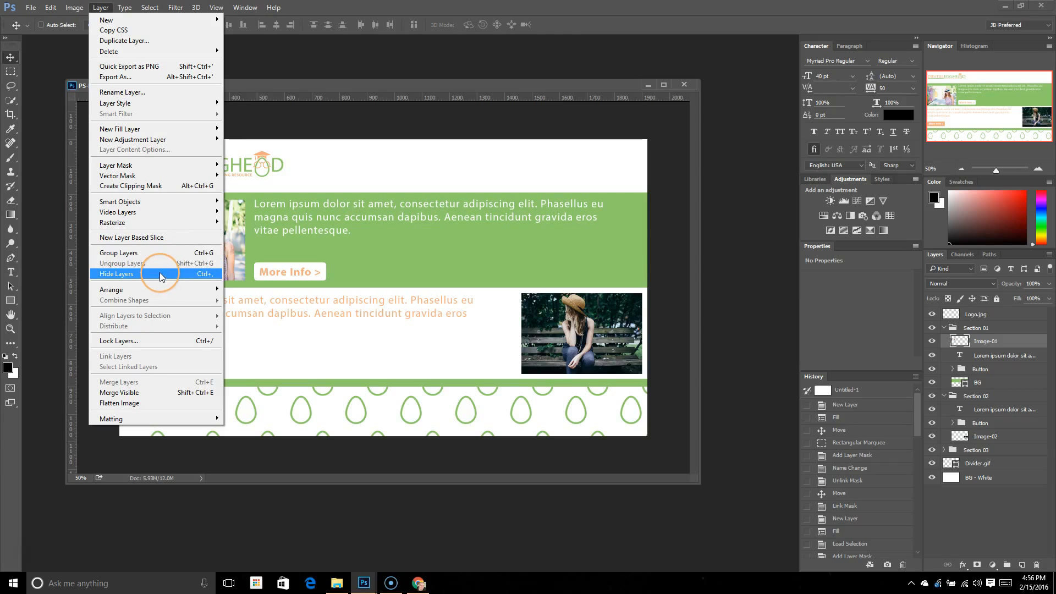
mouse_move(164, 287)
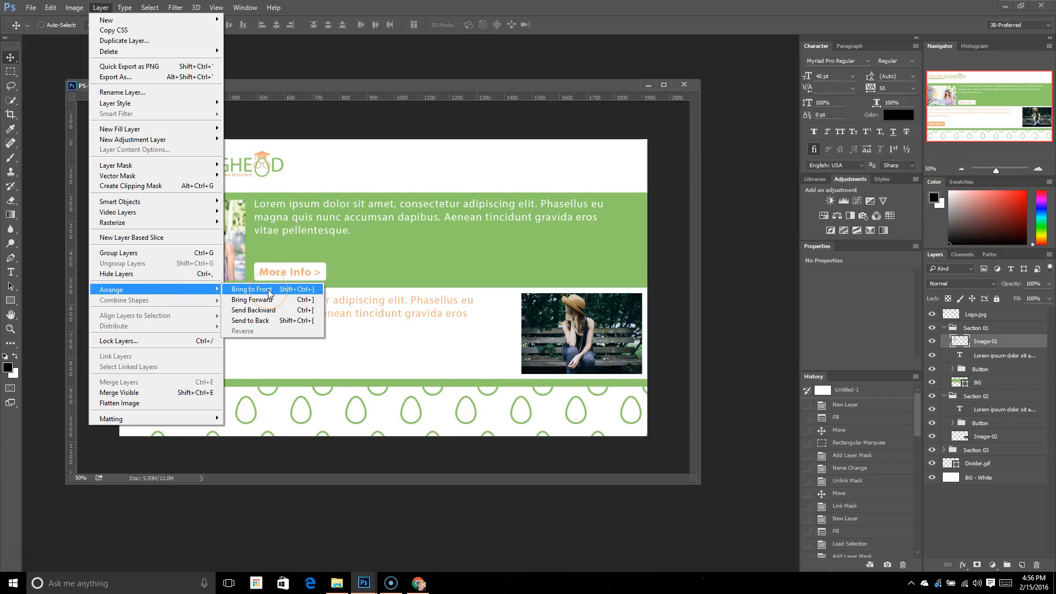
left_click(248, 300)
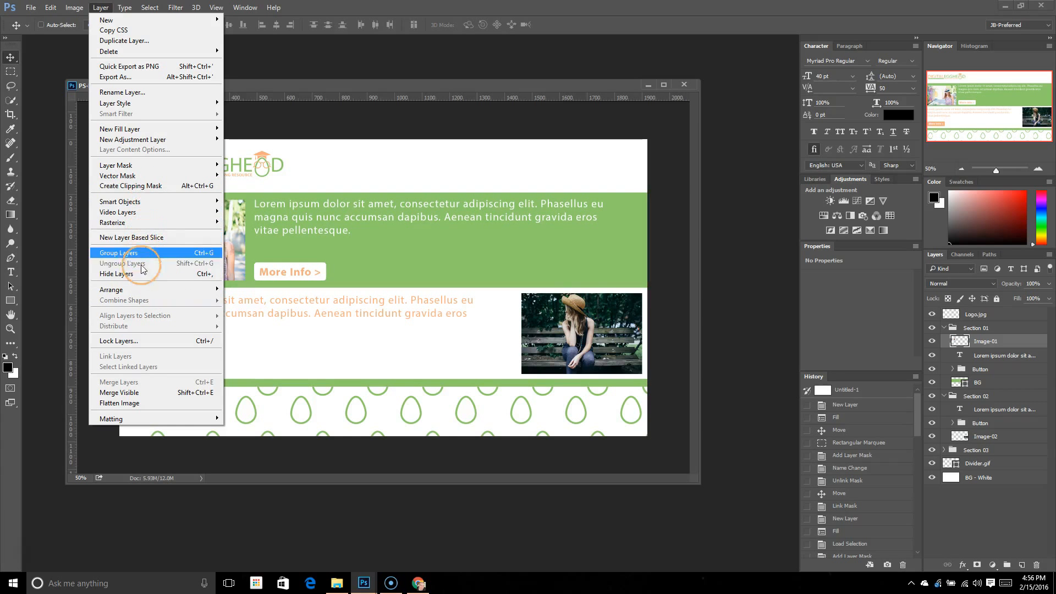
left_click(170, 322)
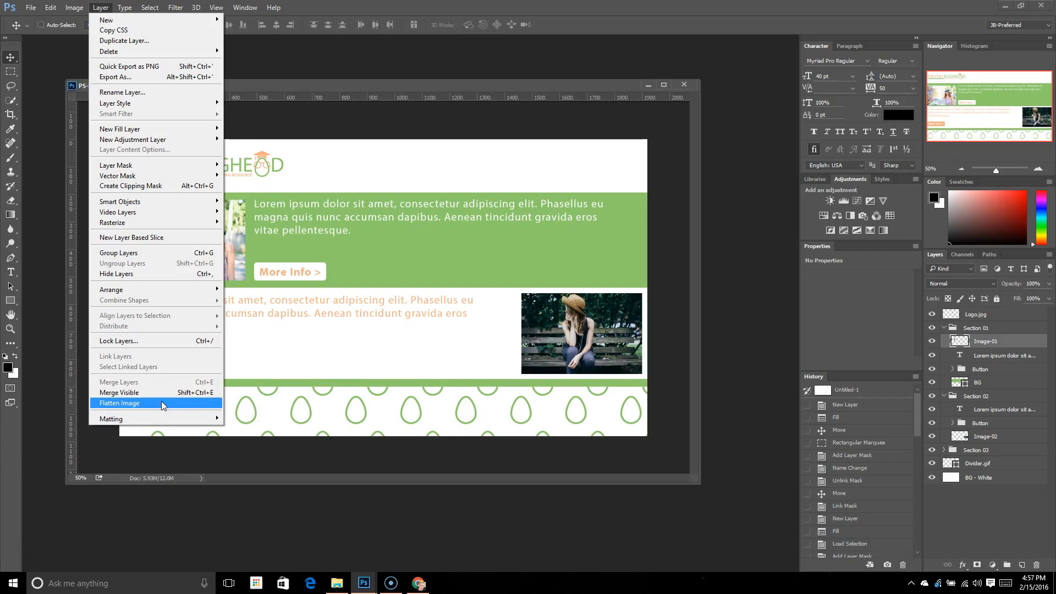
mouse_move(143, 418)
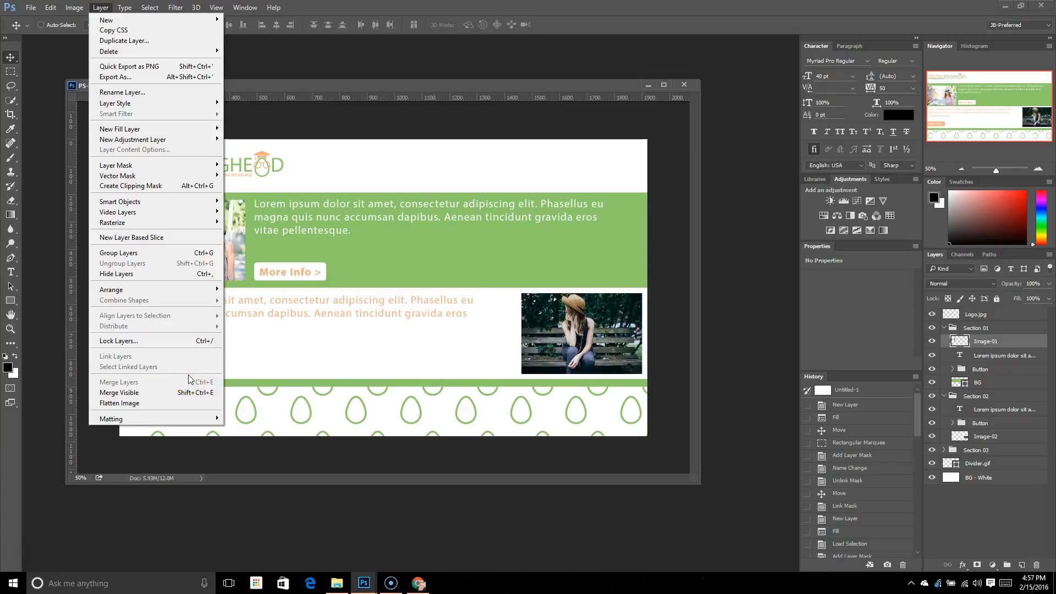
left_click(188, 357)
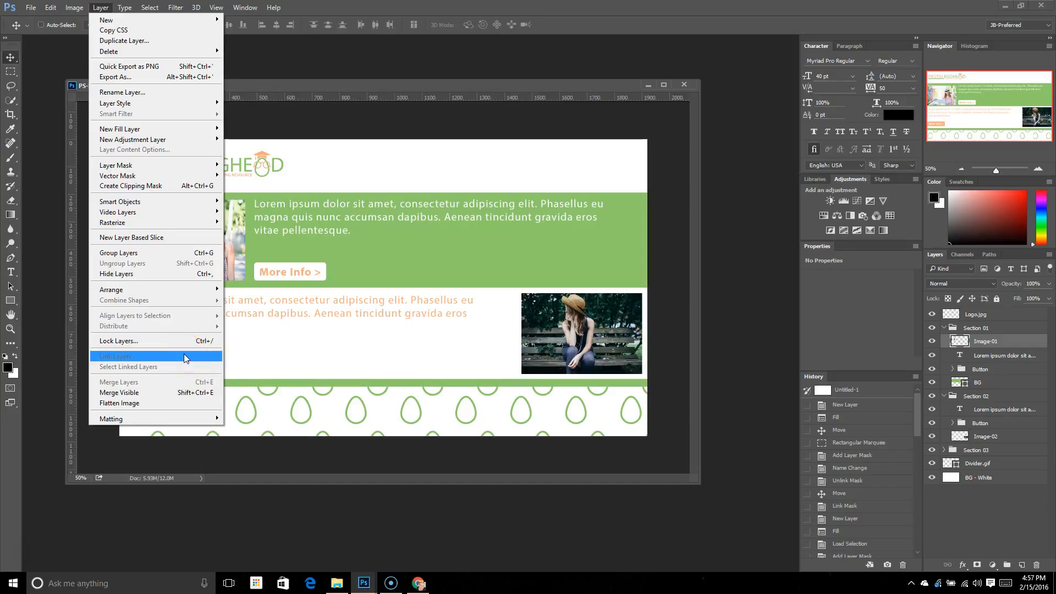
left_click(98, 7)
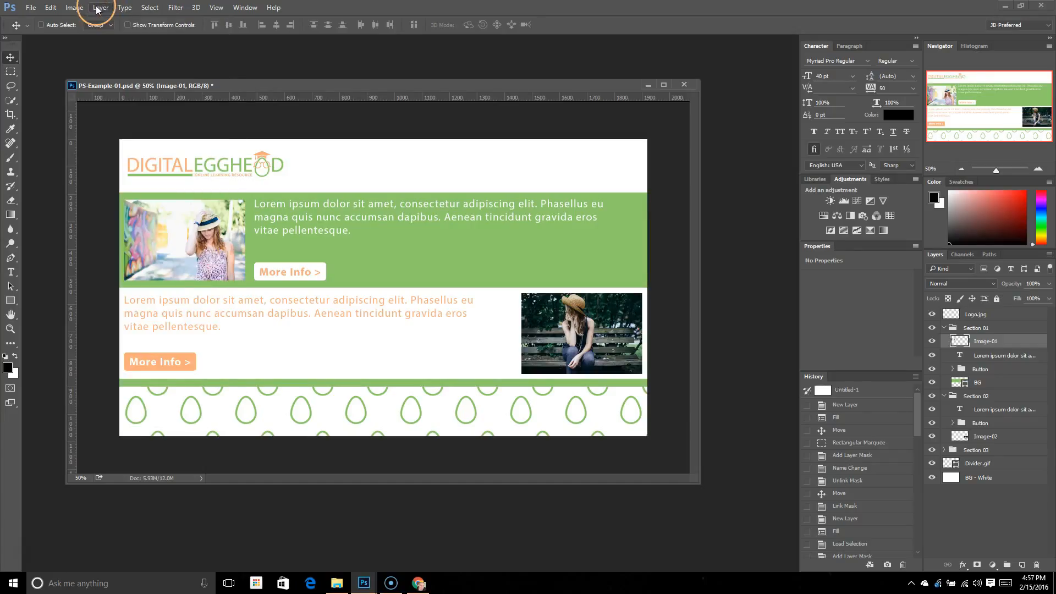
Look at Add Fonts from Typekit, browse the font list for Typekit fonts, and set the character font to Minion Std Black.
left_click(124, 8)
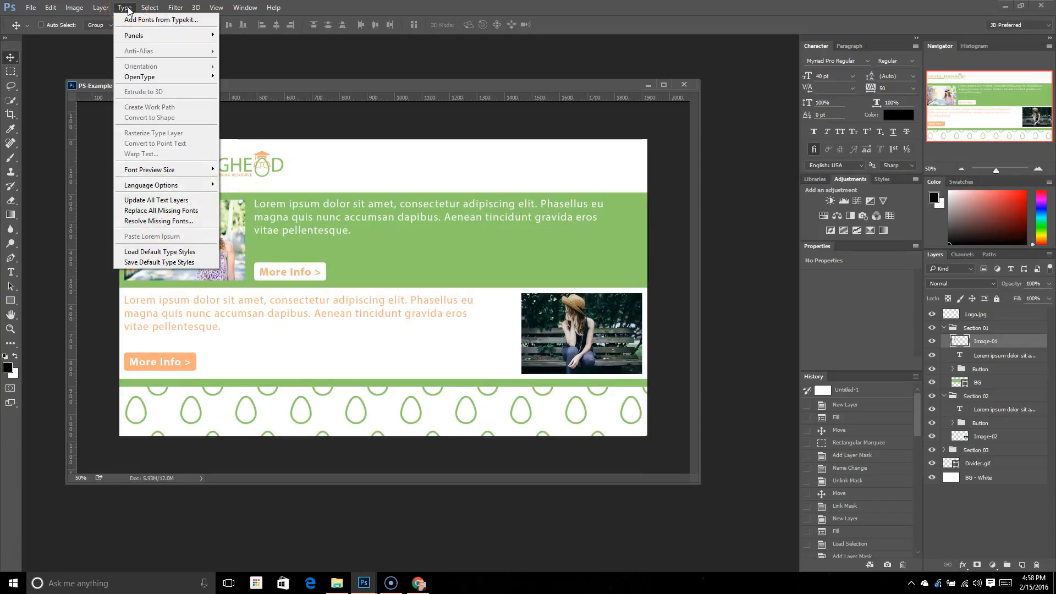
left_click(132, 21)
left_click(870, 58)
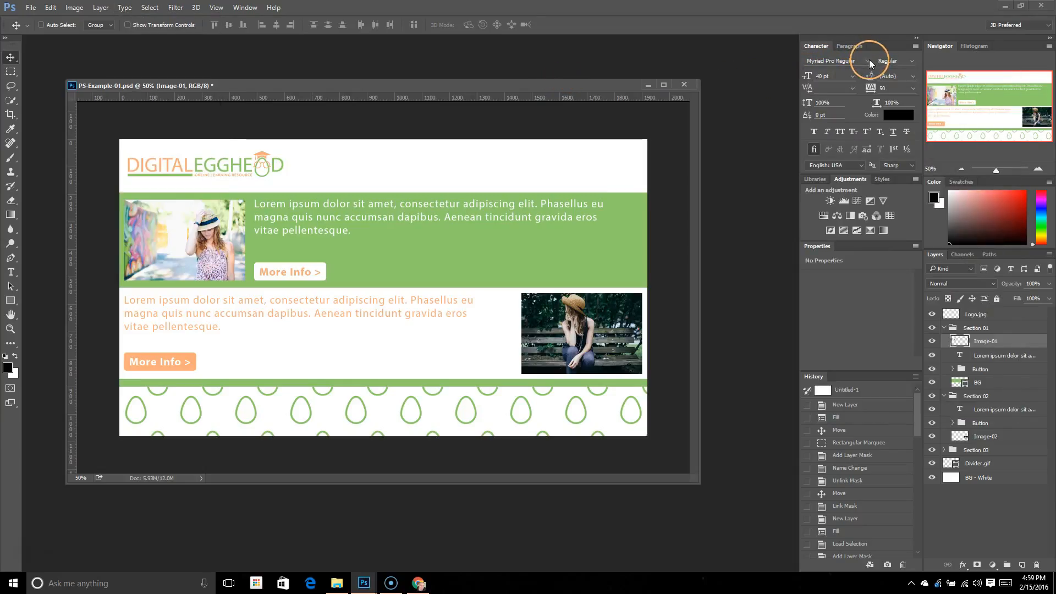
left_click(866, 60)
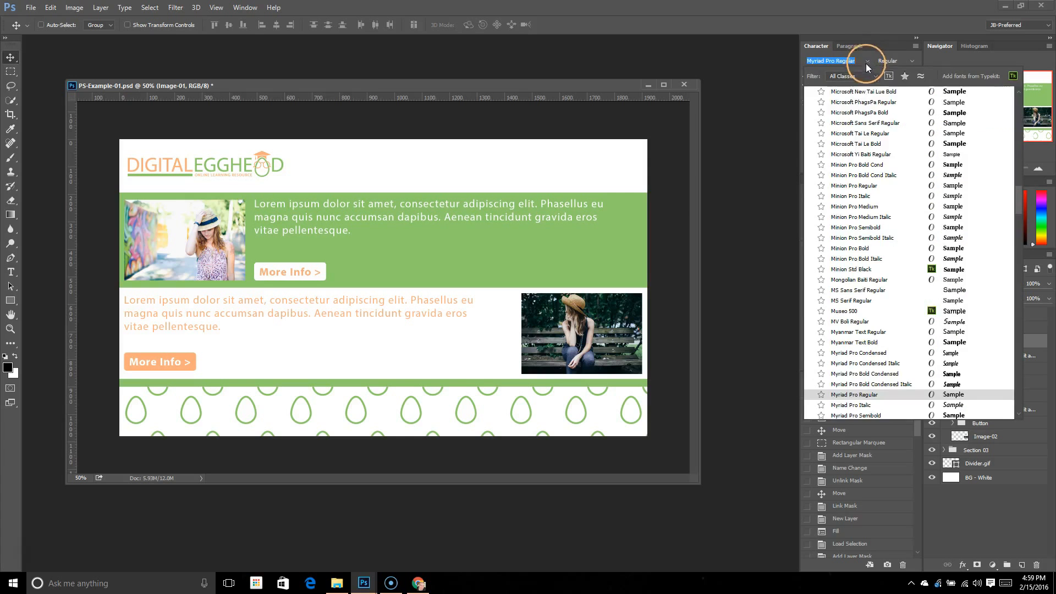
scroll(887, 176, "up", 3)
scroll(887, 198, "up", 3)
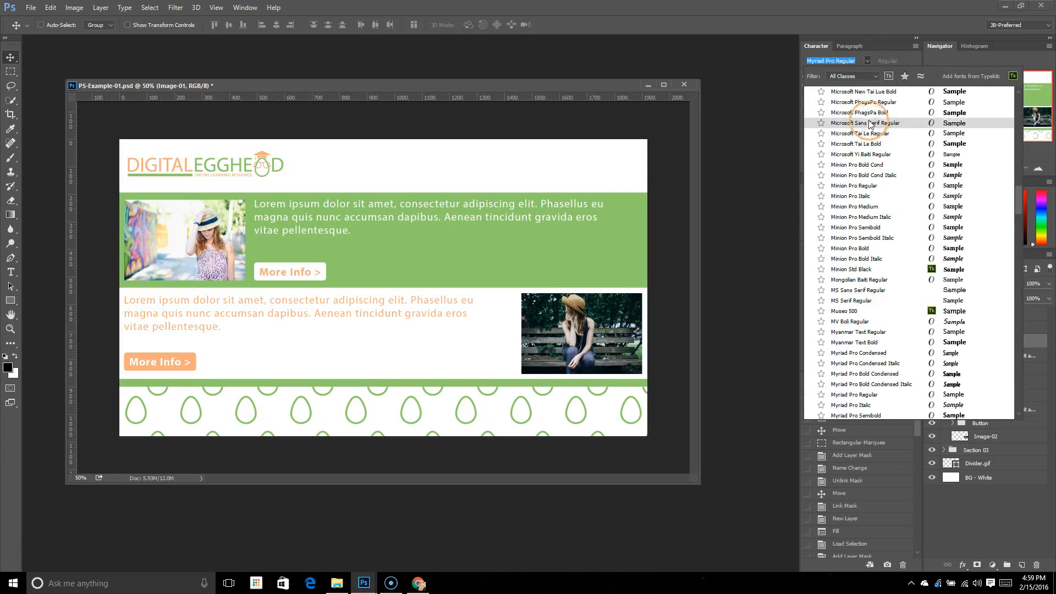
scroll(880, 160, "down", 2)
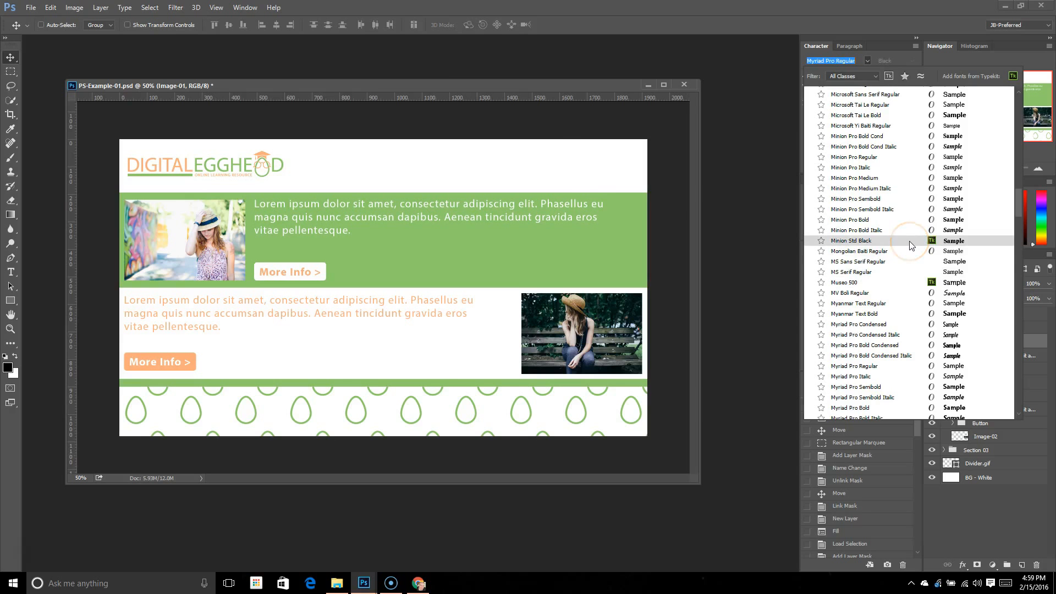
left_click(517, 68)
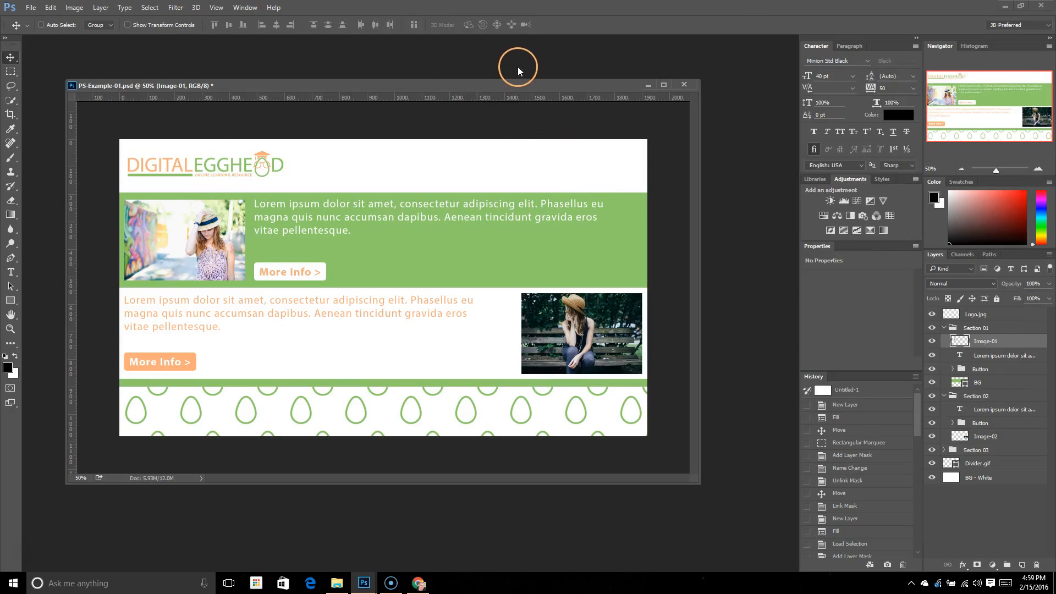
Examine the type commands from Panels and OpenType through Extrude to 3D, Create Work Path, Convert to Shape, Rasterize Type Layer and Convert to Point Text.
left_click(124, 7)
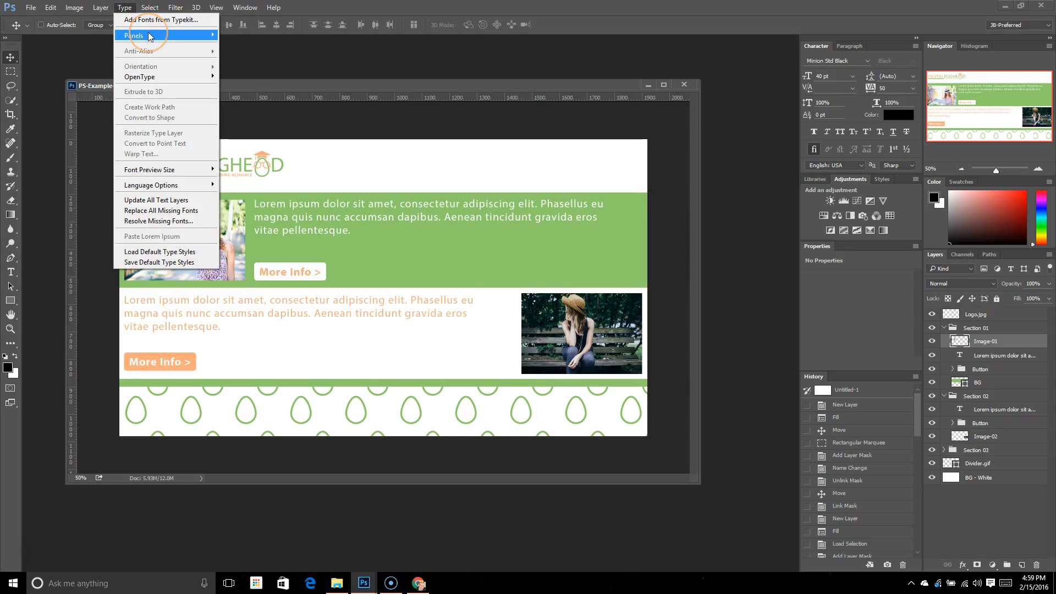
mouse_move(147, 36)
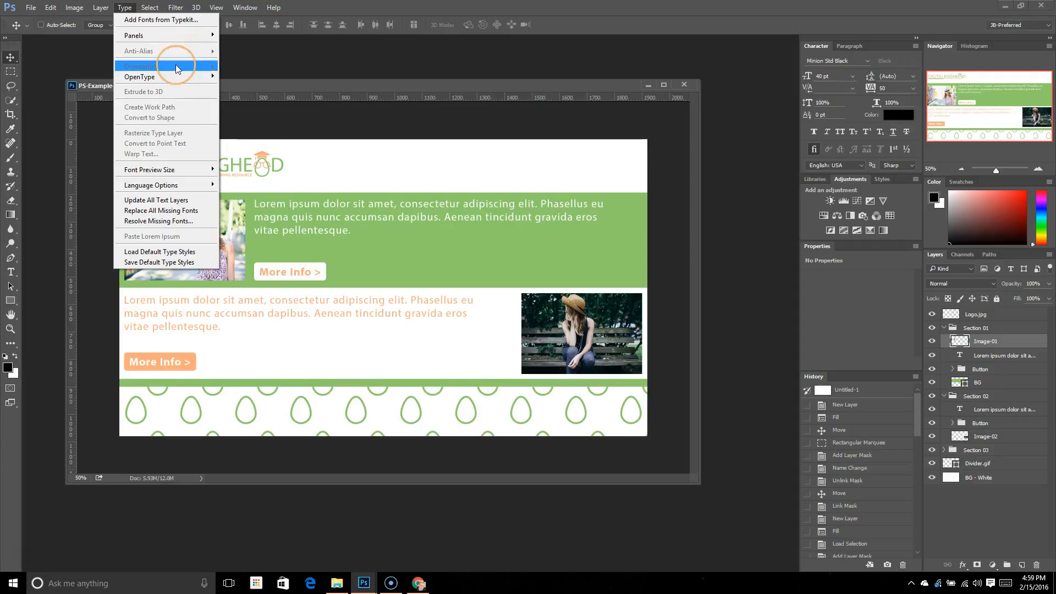
mouse_move(168, 77)
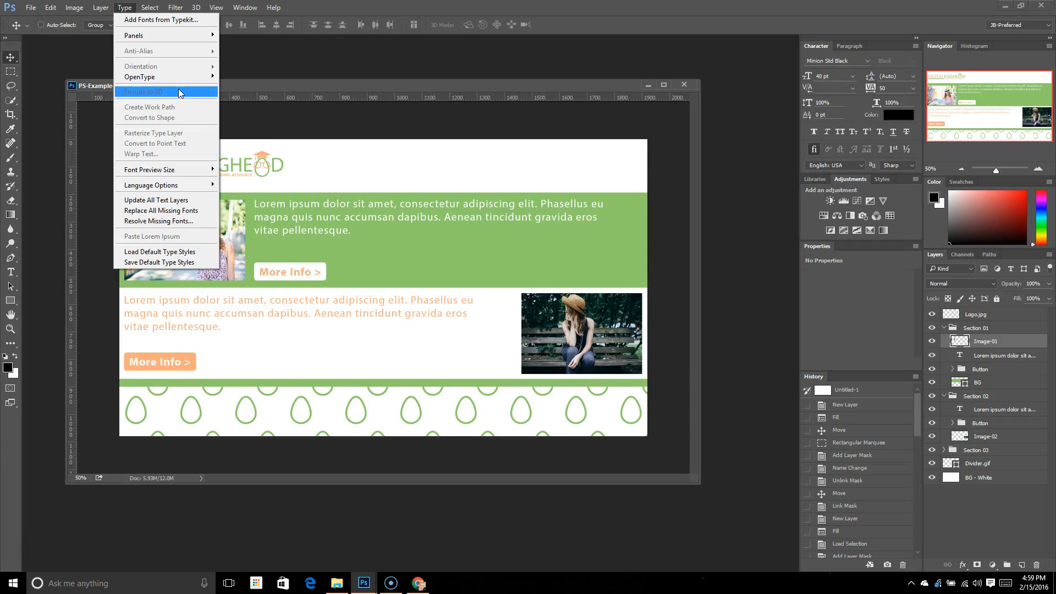
left_click(187, 109)
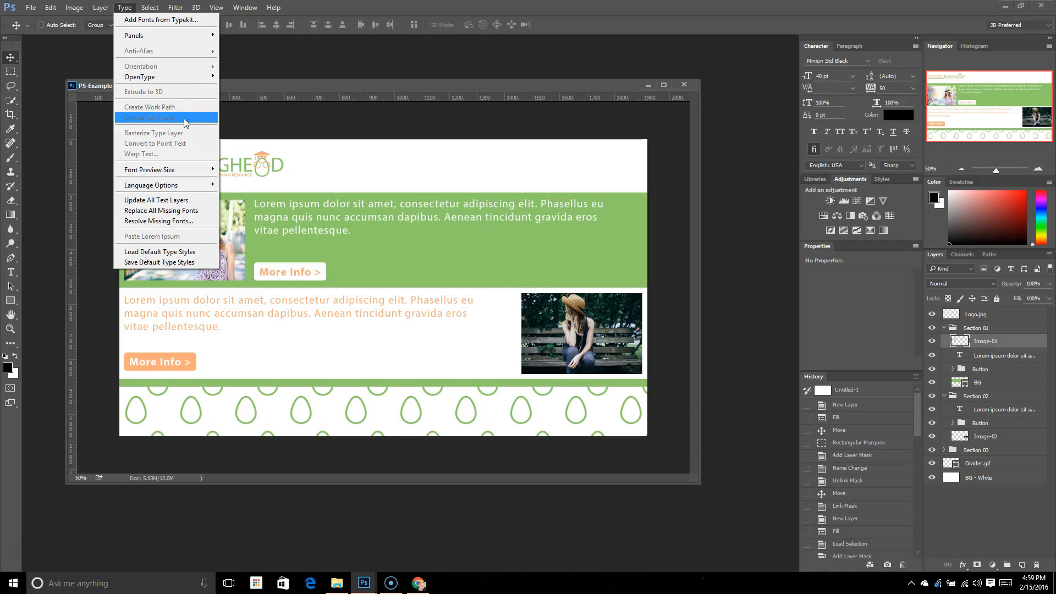
left_click(183, 133)
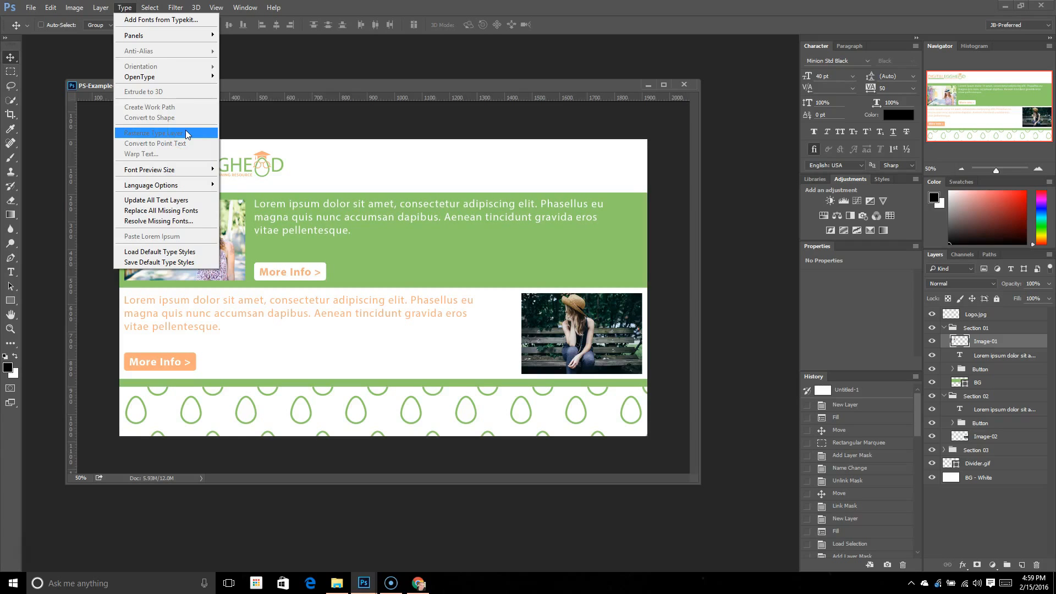
left_click(184, 119)
left_click(180, 133)
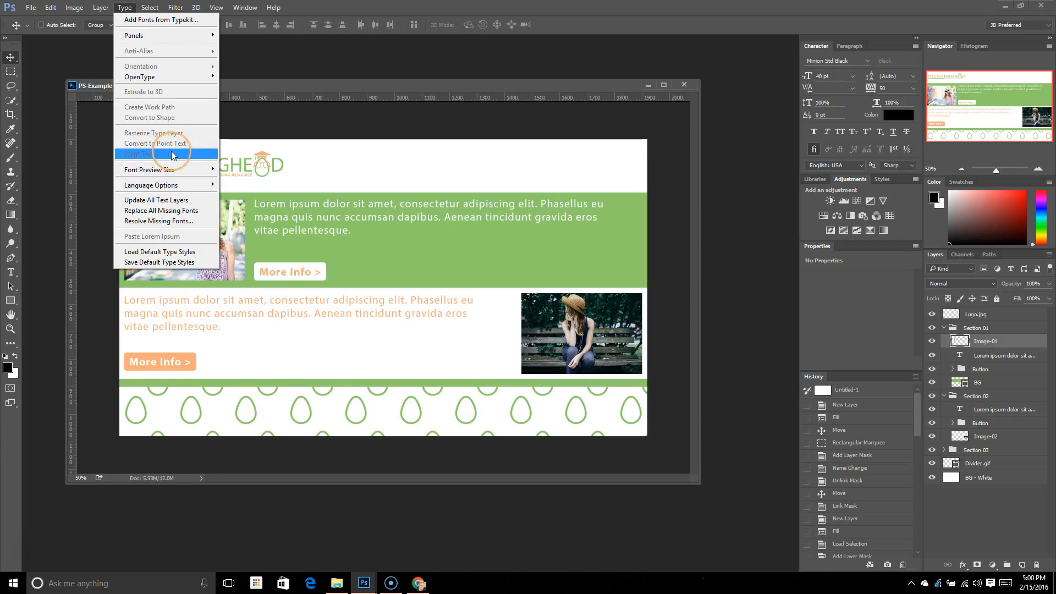
left_click(180, 143)
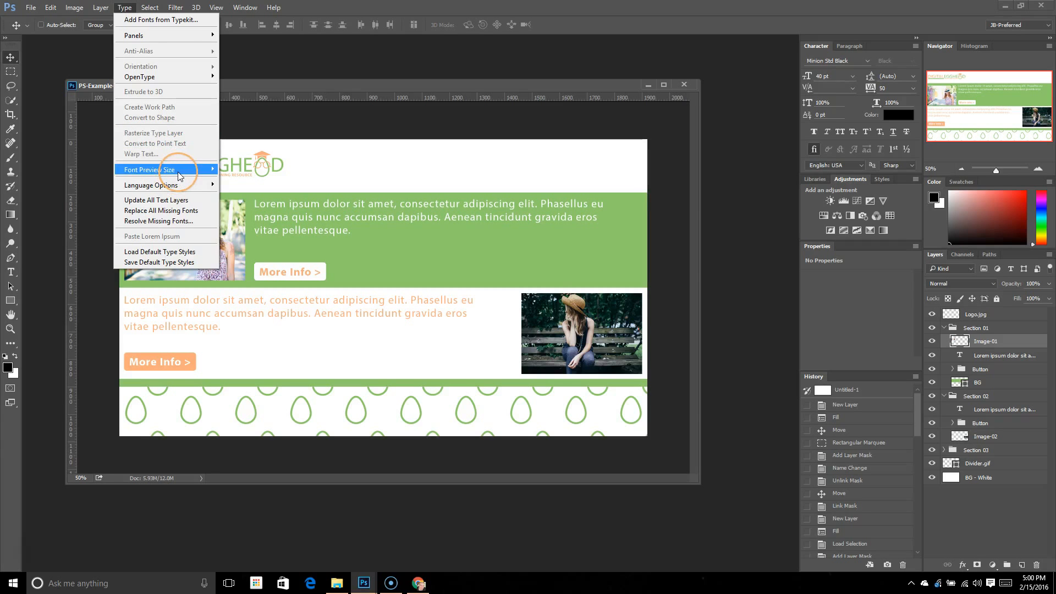
Examine the remaining type commands, covering Font Preview Size, Language Options, missing fonts, Paste Lorem Ipsum and default type styles.
left_click(178, 171)
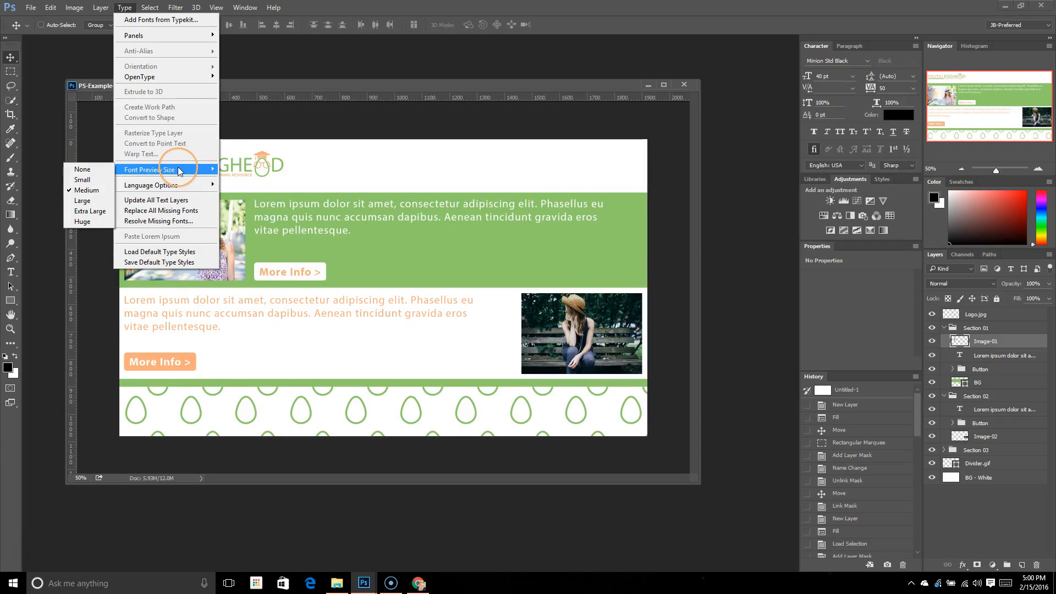
left_click(180, 187)
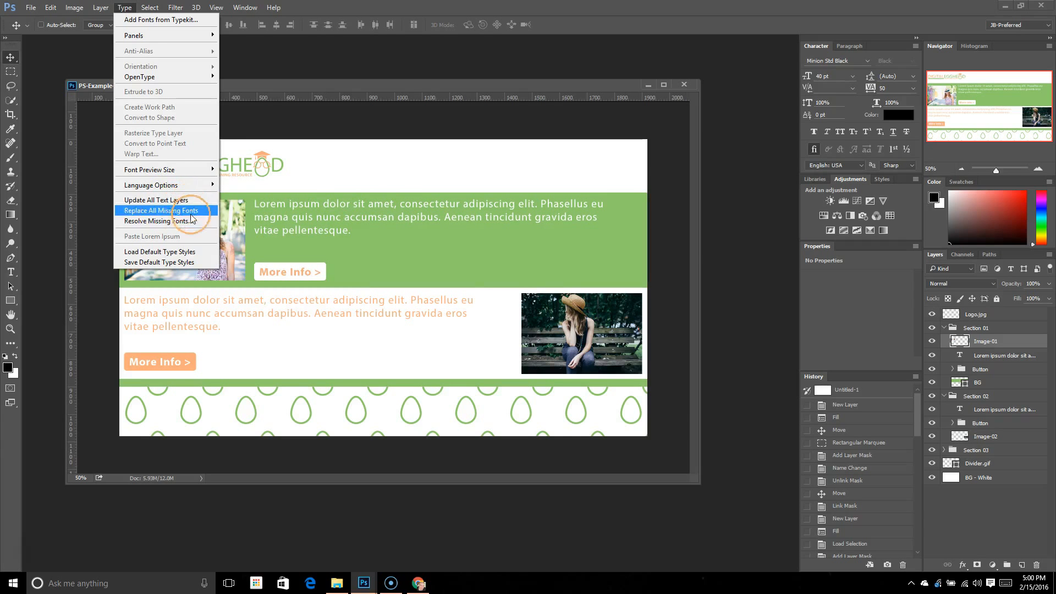
left_click(158, 211)
left_click(170, 210)
left_click(168, 203)
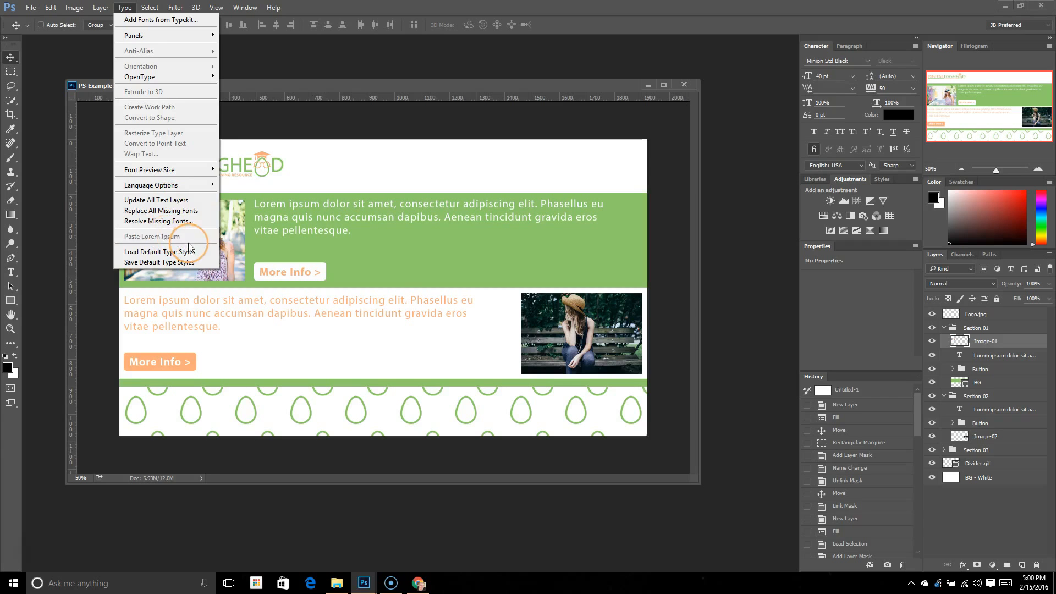
left_click(261, 222)
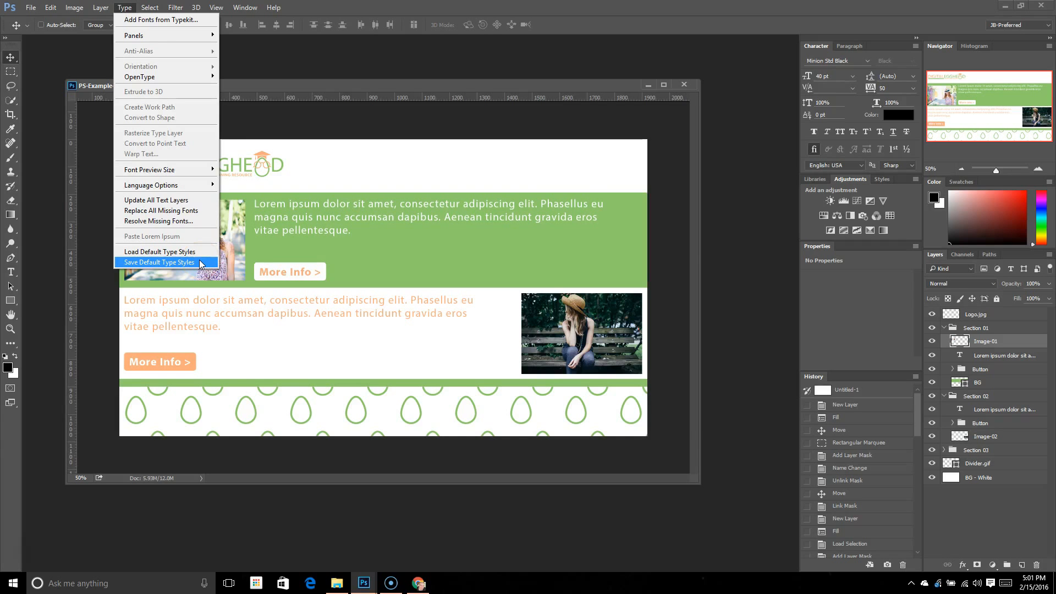
left_click(130, 5)
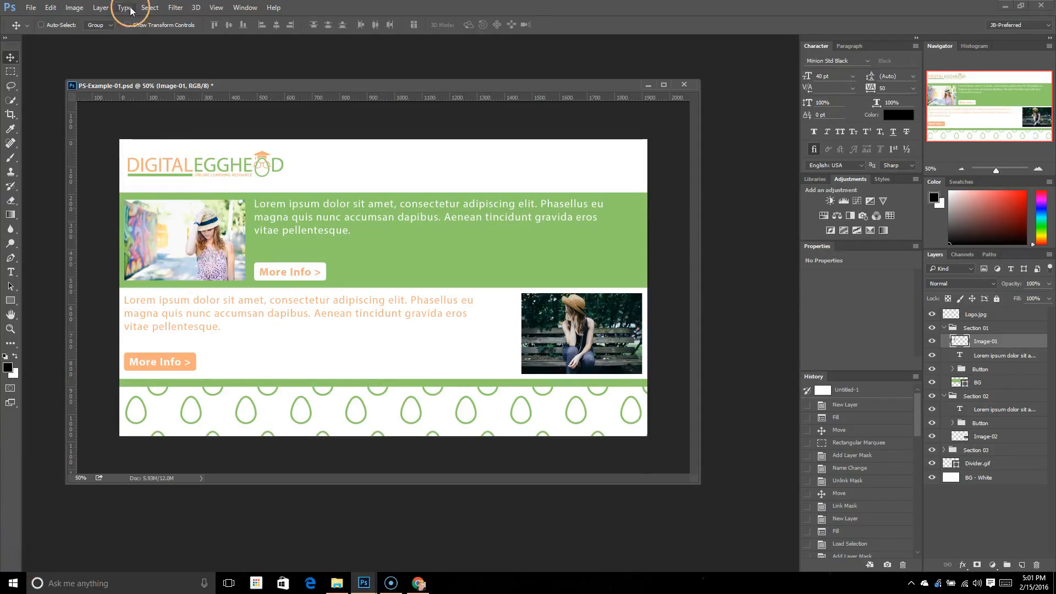
Draw a rectangular marquee over the logo area, and replace it with one over the text in the green section.
left_click(149, 8)
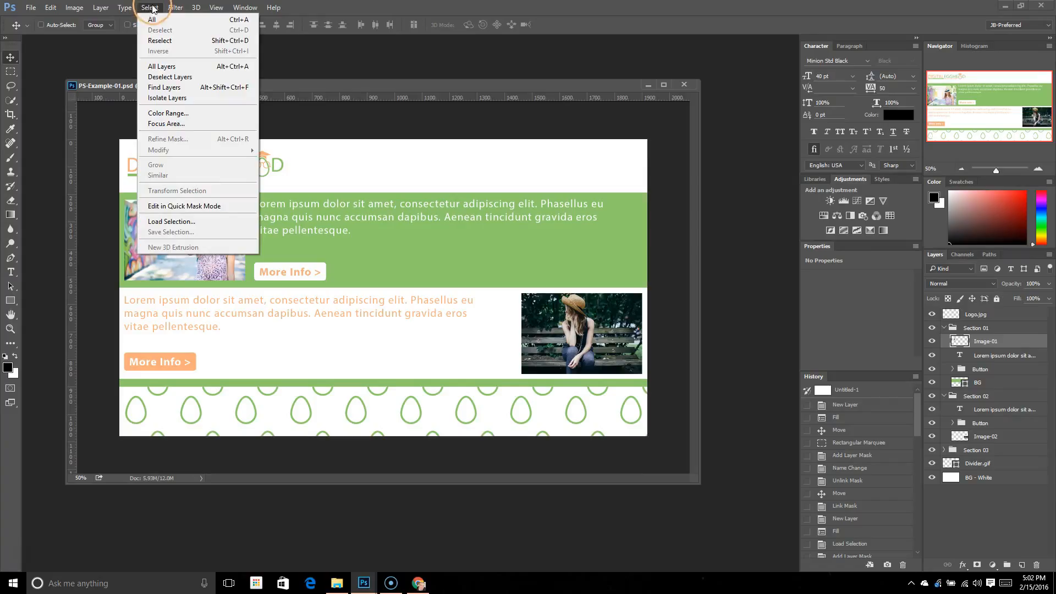
left_click(94, 55)
left_click(11, 71)
left_click_drag(168, 154, 277, 230)
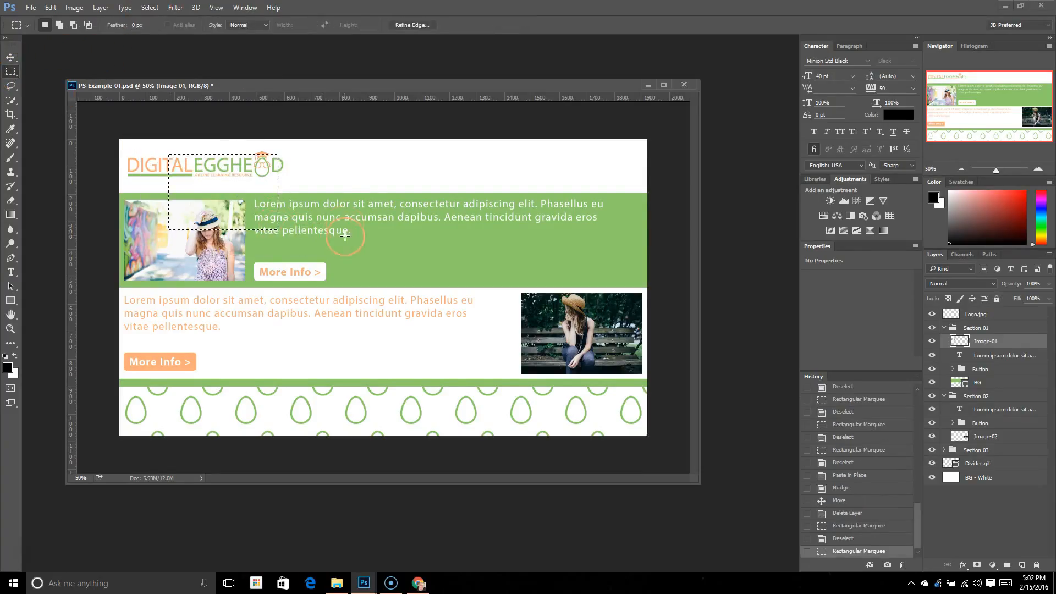
left_click_drag(352, 198, 437, 262)
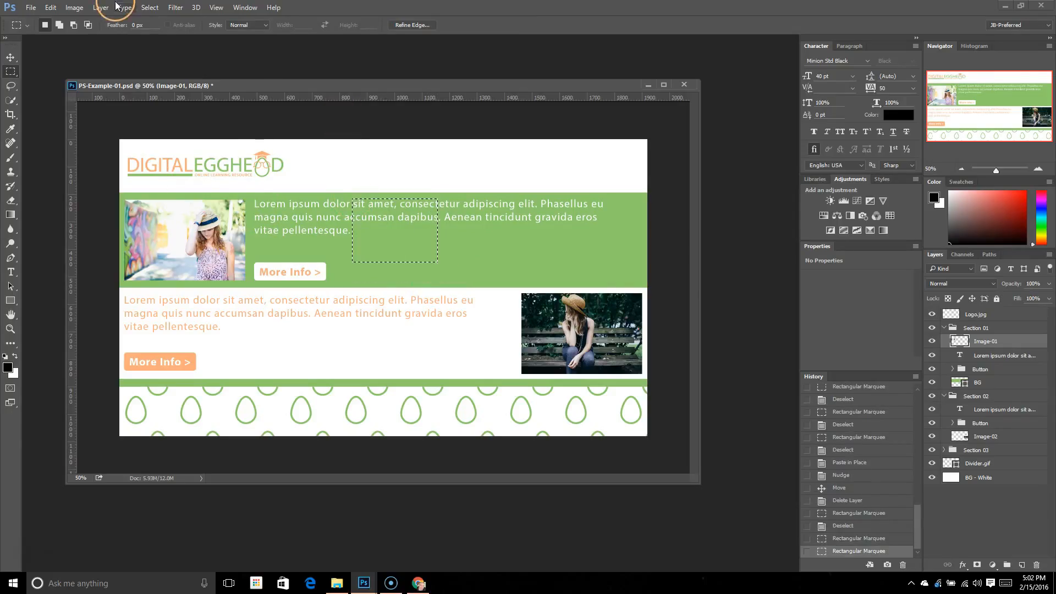
Select the entire canvas and deselect it again.
left_click(144, 8)
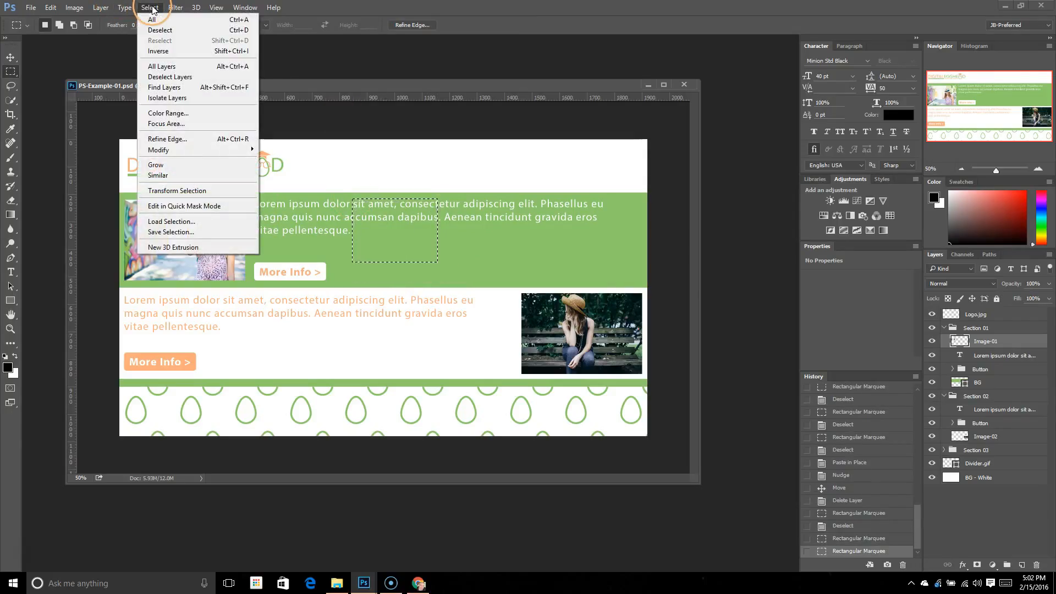
left_click(156, 20)
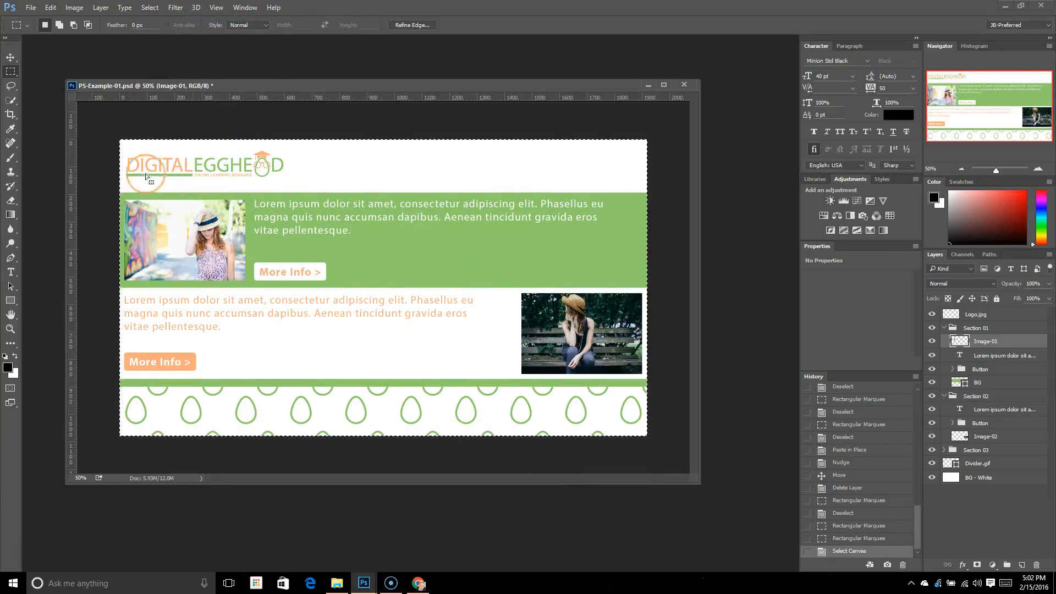
left_click(148, 6)
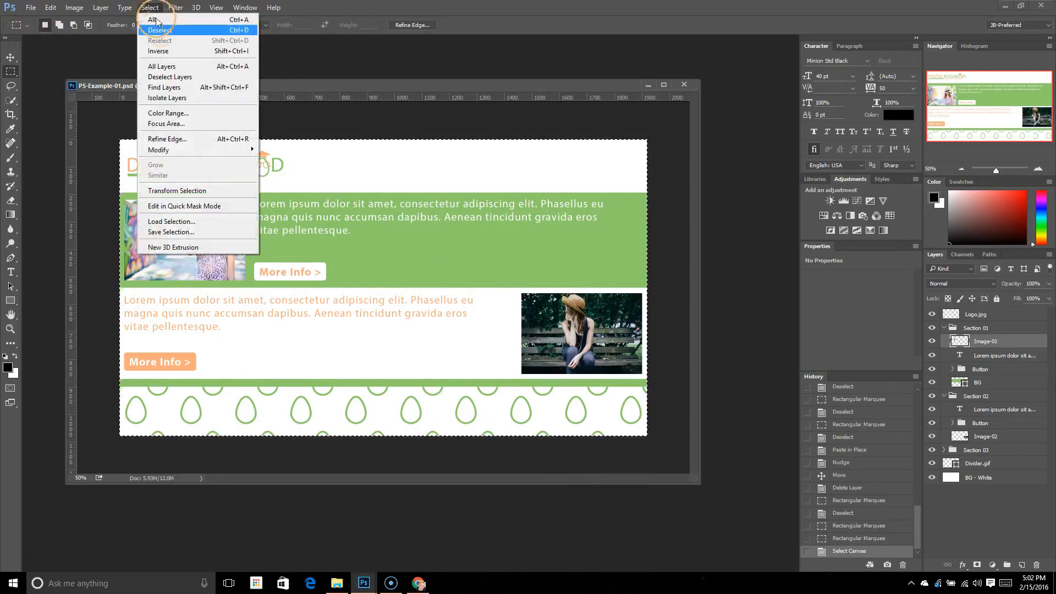
left_click(153, 28)
left_click(150, 7)
left_click(151, 7)
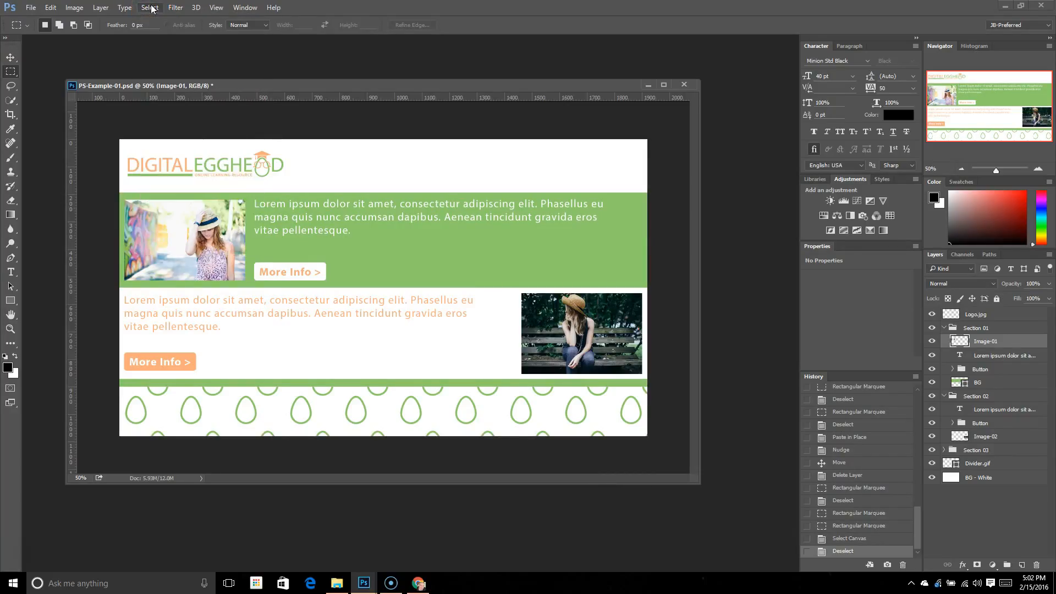
Draw a rectangular marquee across the boundary between the green and white sections, and deselect it.
left_click(151, 8)
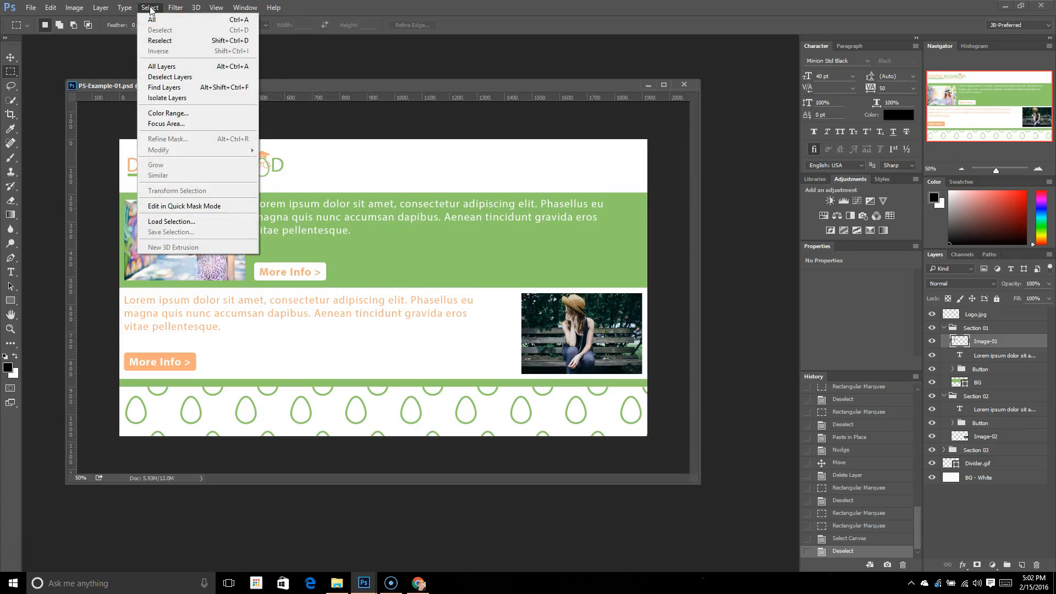
left_click(150, 8)
left_click_drag(319, 236, 464, 311)
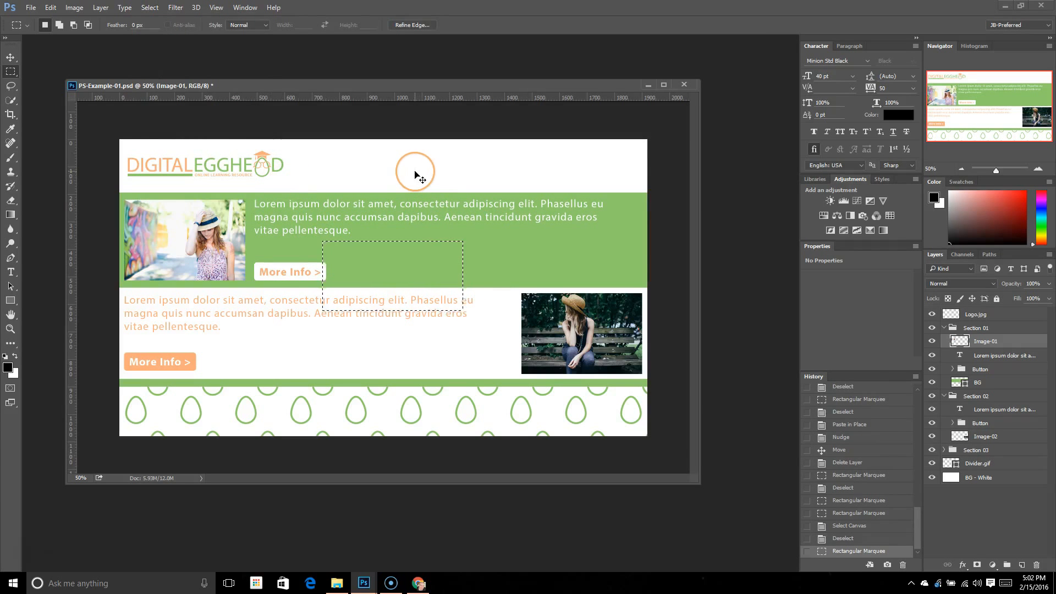
left_click(406, 165)
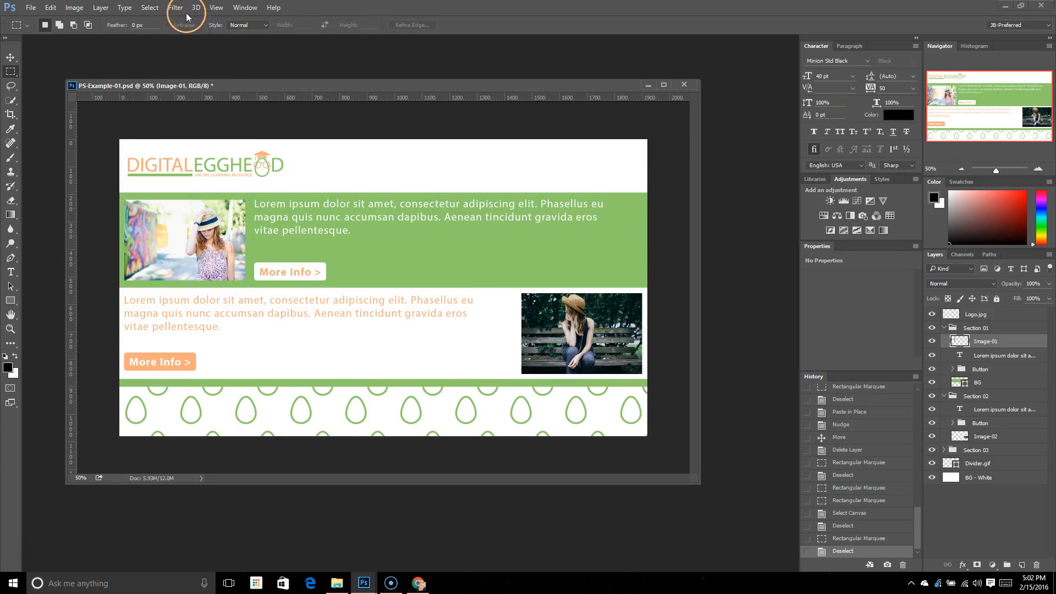
Reselect the last selection, and step back in the history to the Rectangular Marquee state before the deselect.
left_click(150, 8)
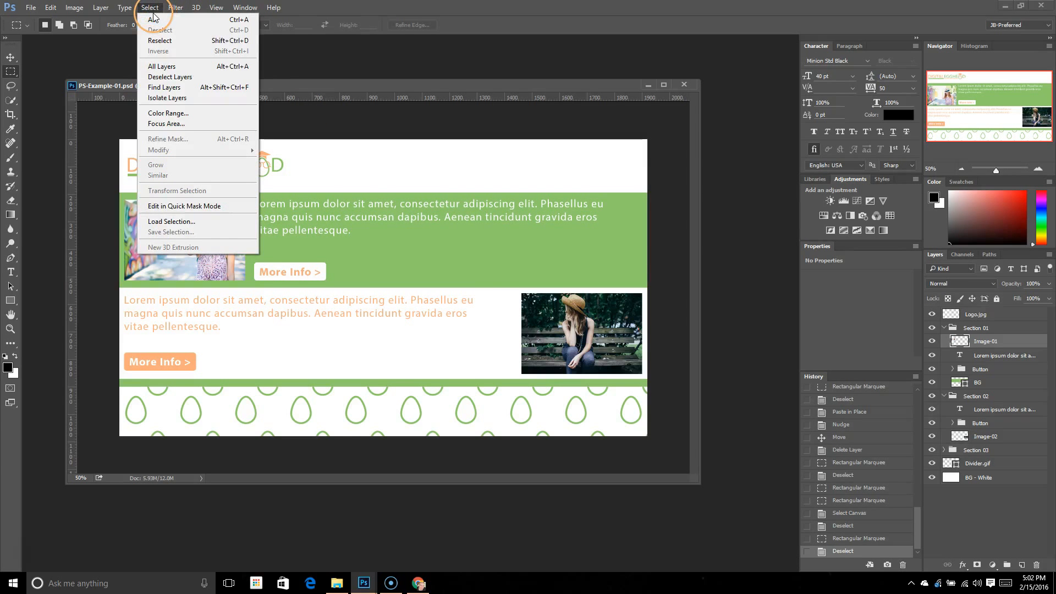
left_click(166, 40)
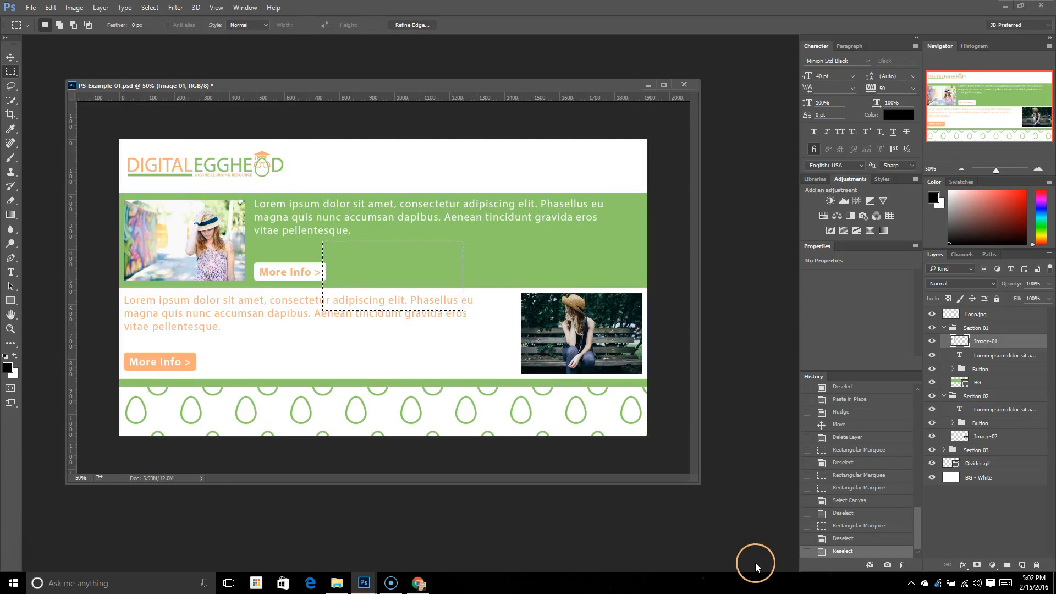
left_click(848, 534)
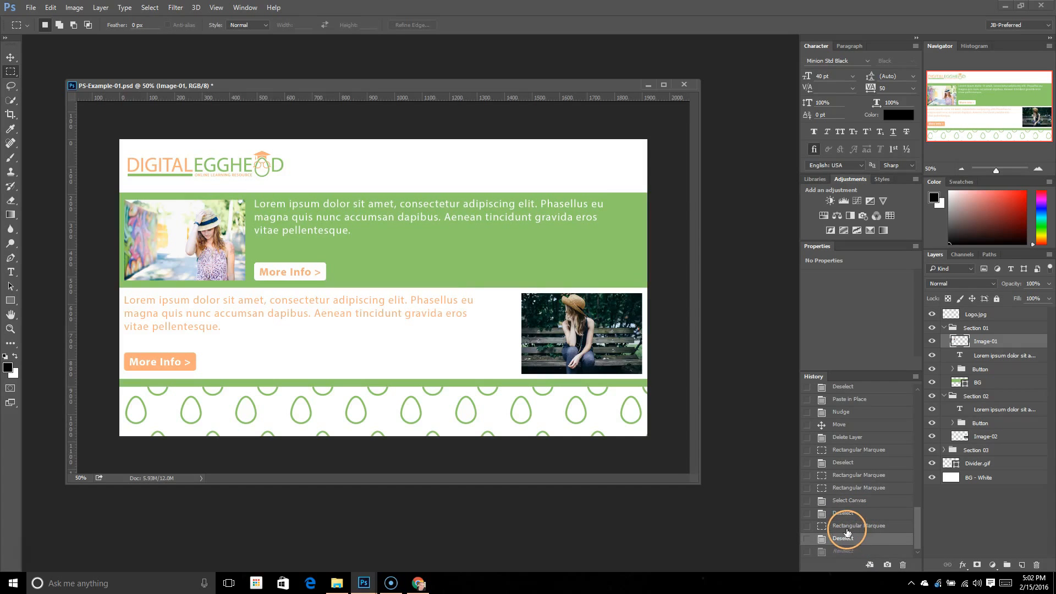
left_click(844, 525)
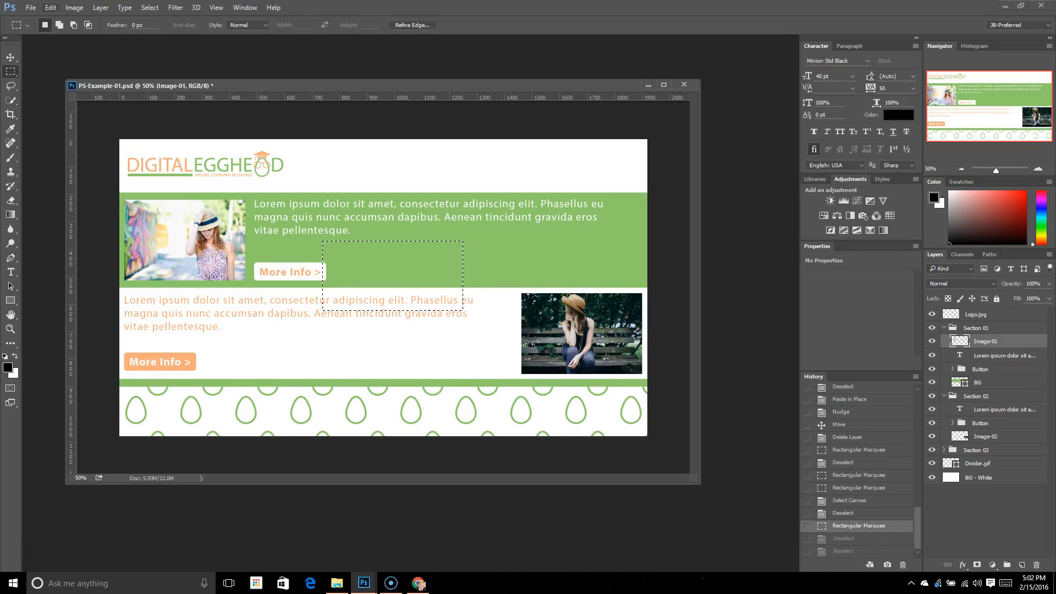
Select all layers of the document and clear the active marquee selection.
left_click(149, 7)
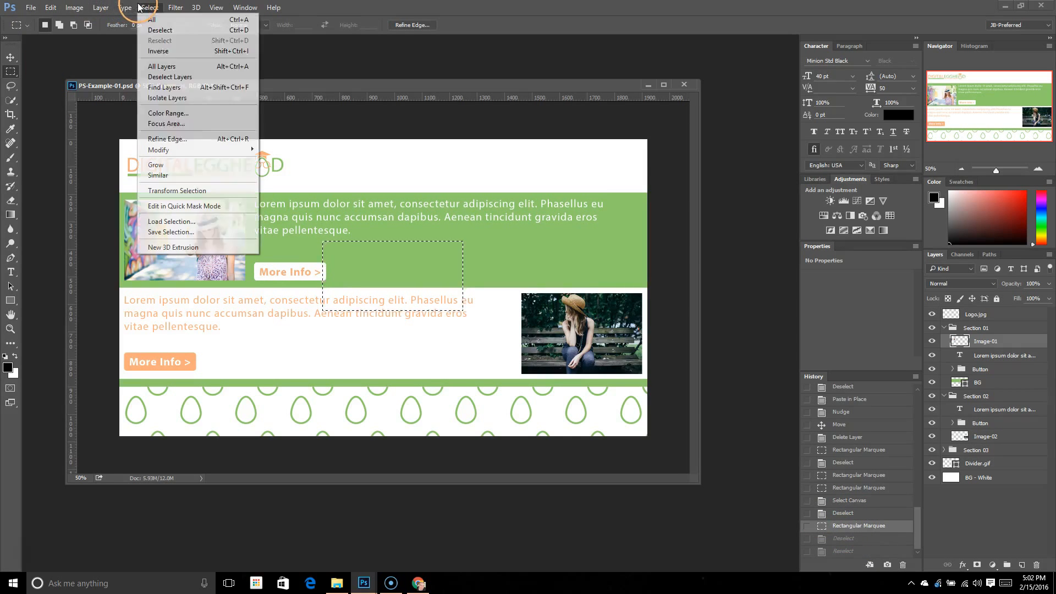
left_click(190, 66)
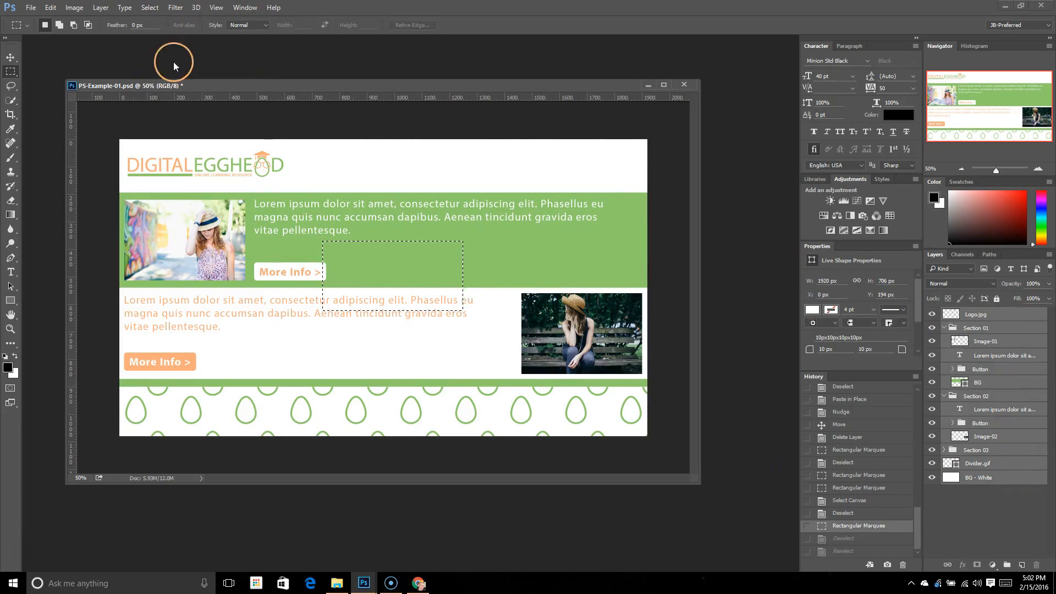
left_click(140, 9)
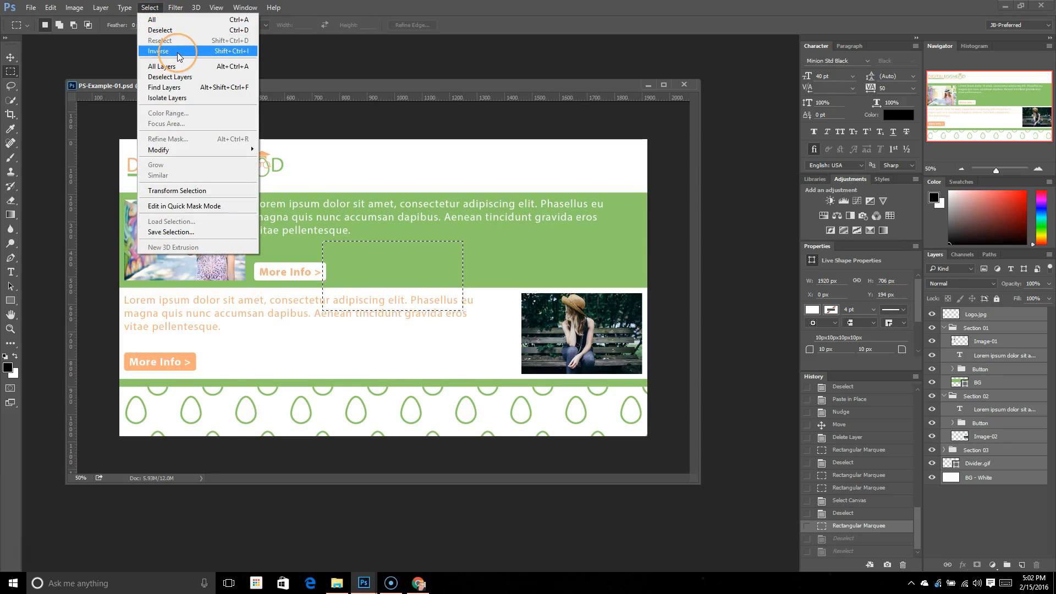
left_click(355, 246)
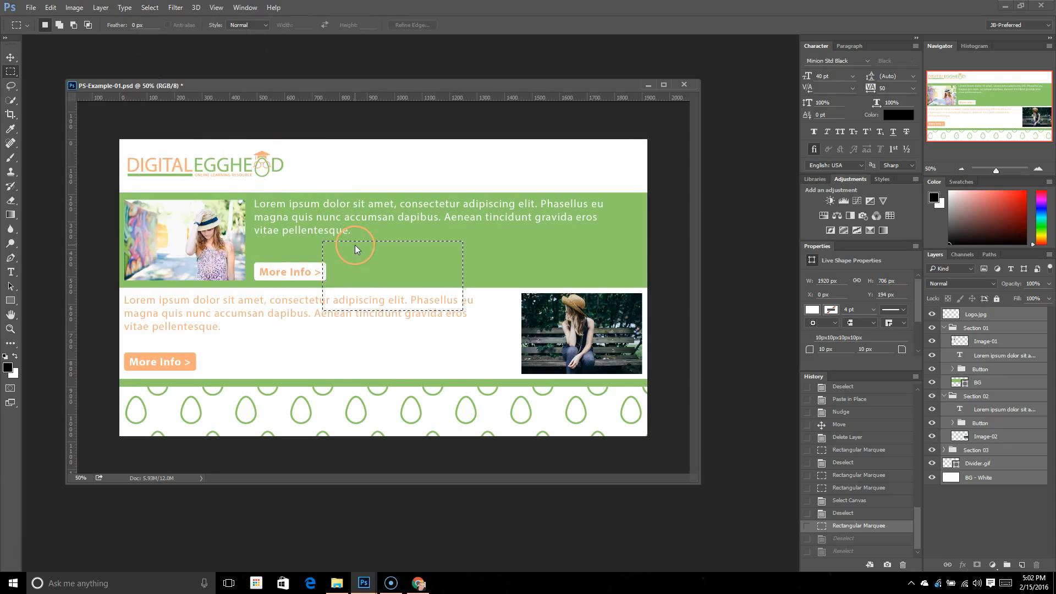
left_click(328, 213)
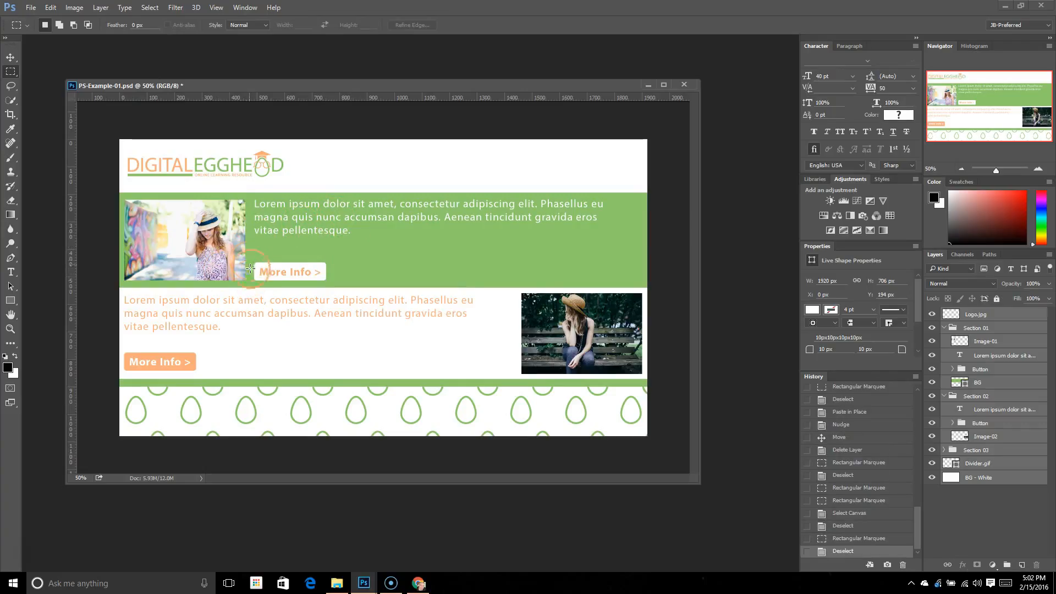
Draw a rectangular marquee around the photo in the green section and invert the selection.
left_click_drag(252, 286, 103, 195)
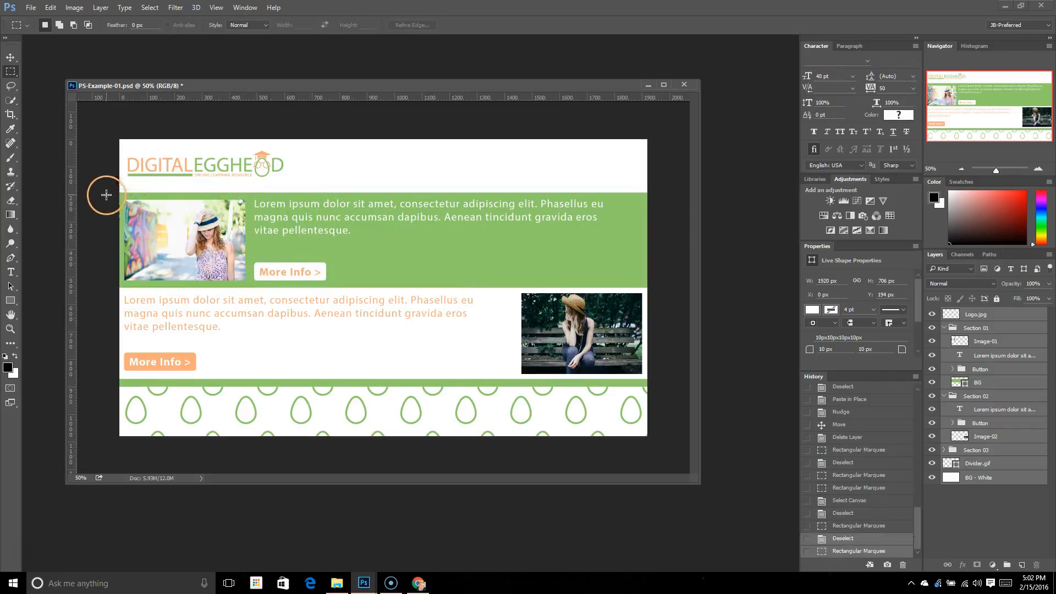
left_click(173, 8)
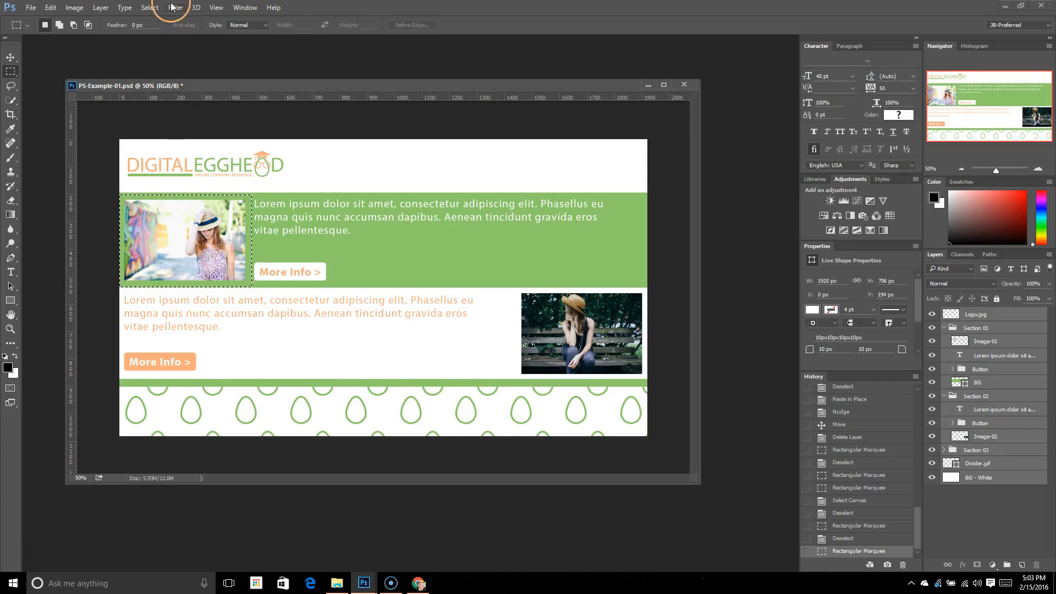
left_click(149, 8)
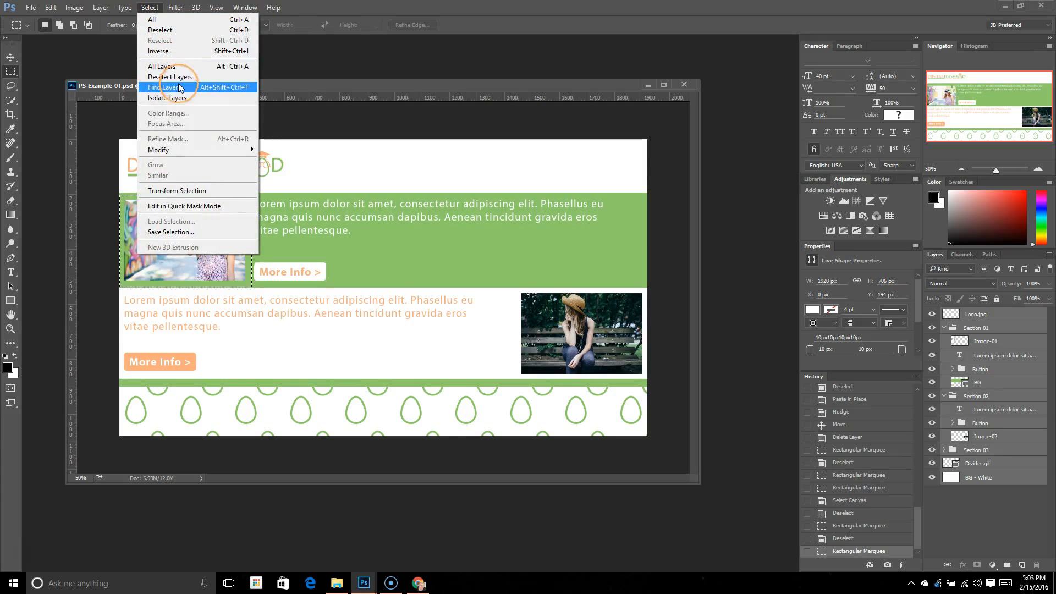
left_click(173, 51)
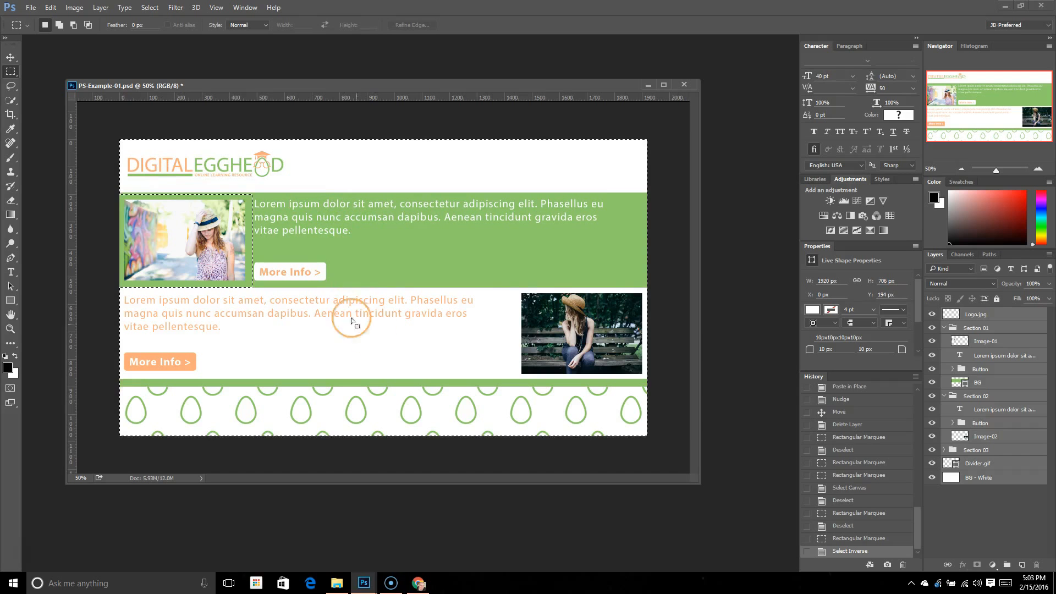
Deselect all layers while keeping the inverted selection around the green section's photo active.
left_click(149, 7)
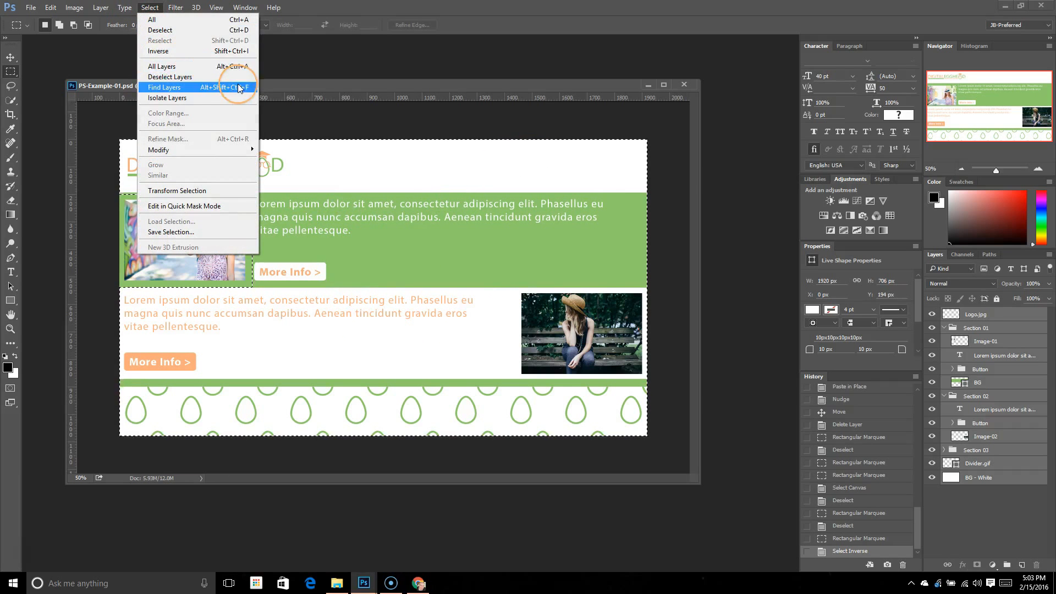
left_click(196, 77)
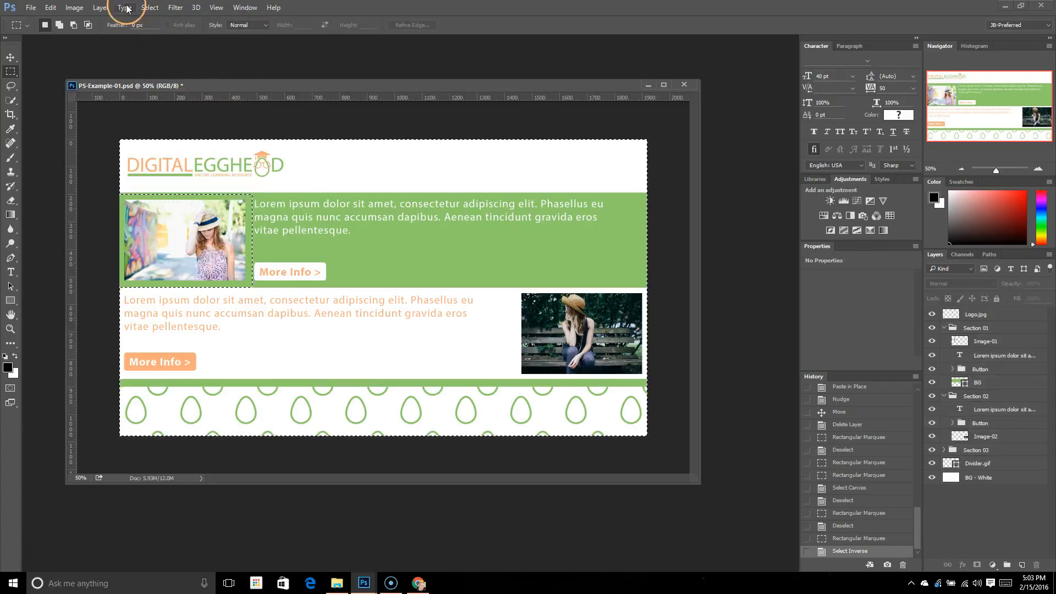
left_click(150, 9)
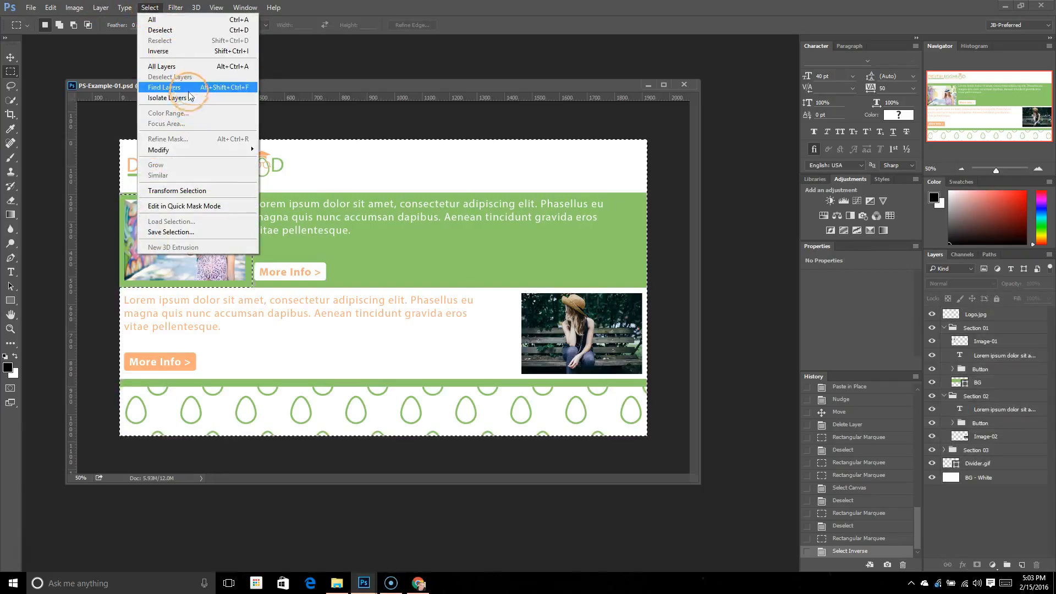
left_click(175, 152)
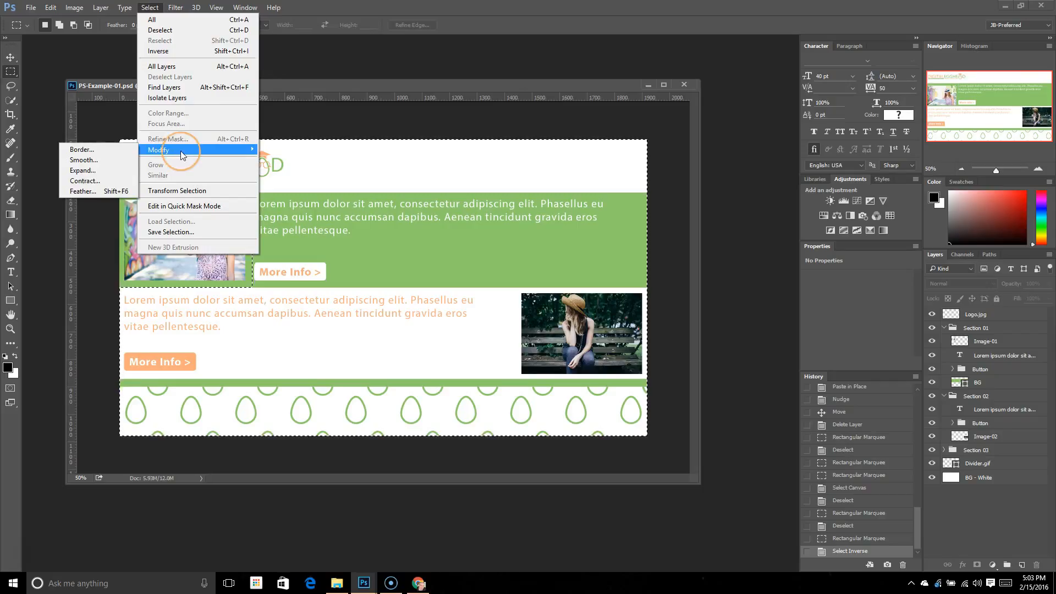
left_click(98, 147)
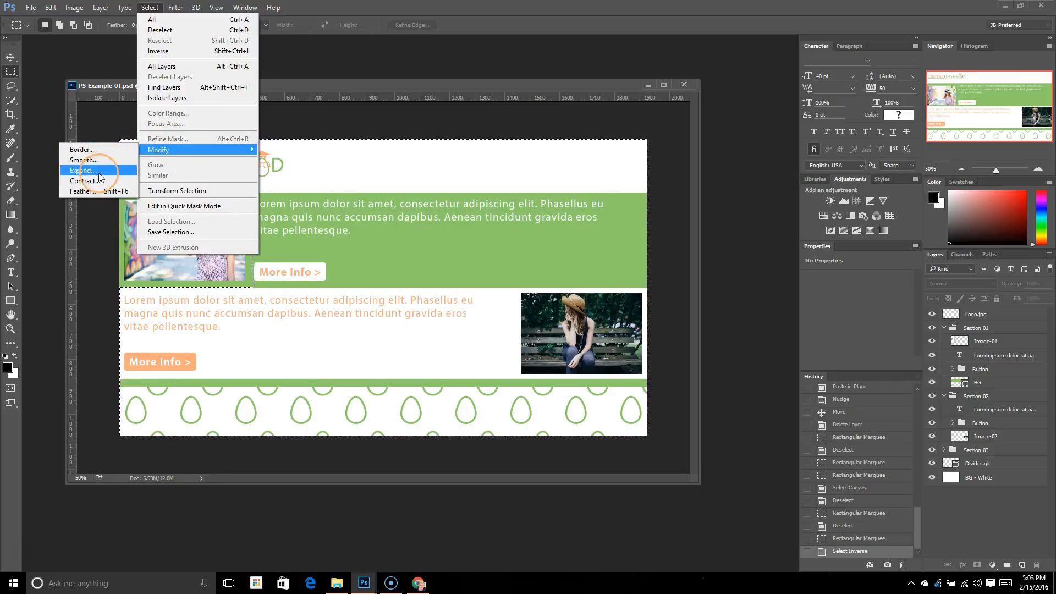
left_click(347, 186)
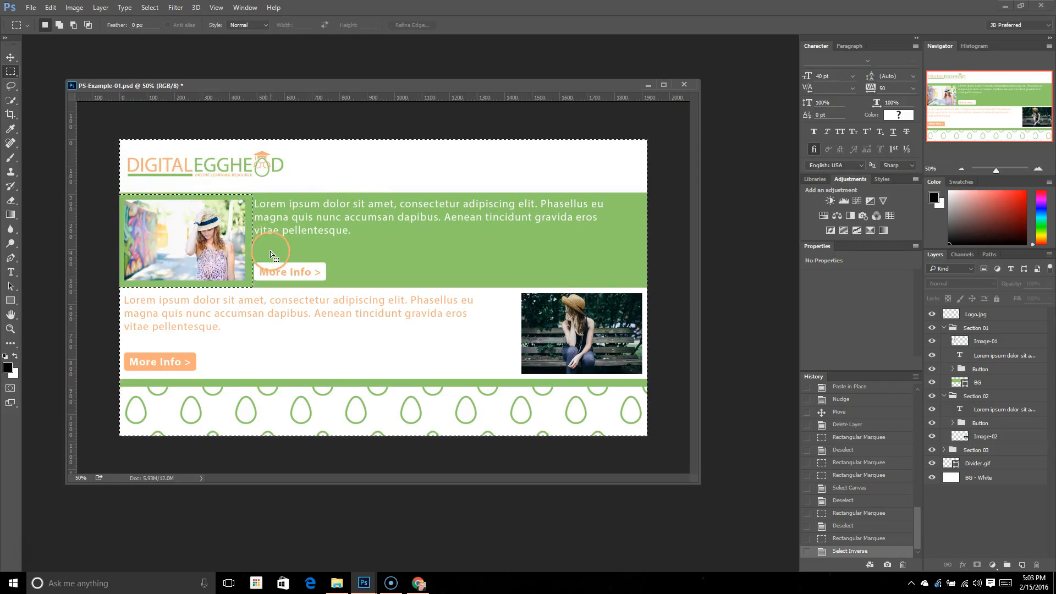
Replace the inverted selection with a rectangular marquee around the green section's More Info button and expand it by 20 pixels.
left_click(270, 229)
left_click_drag(250, 254, 337, 284)
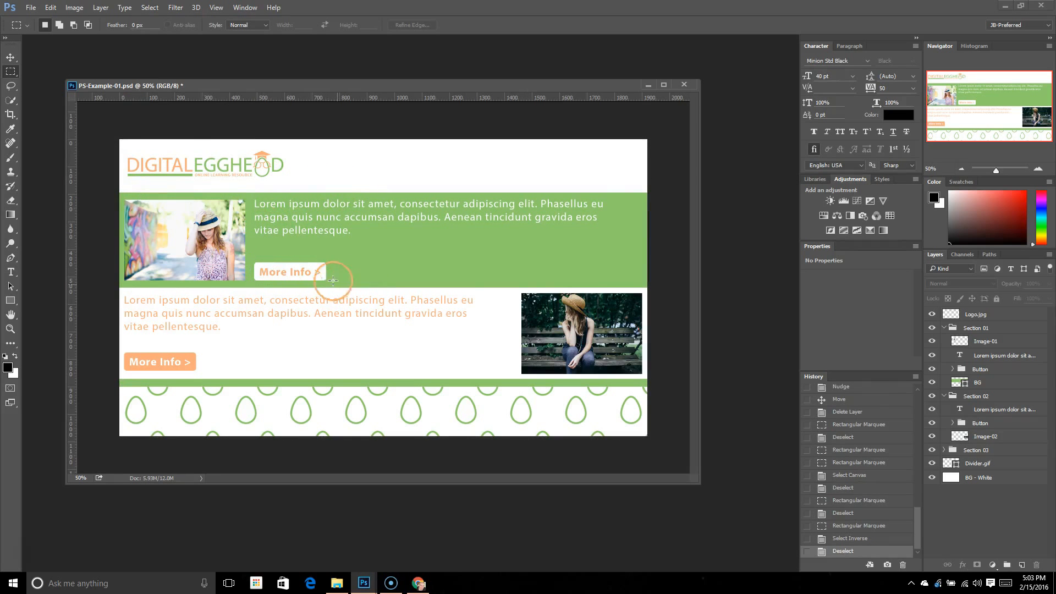
left_click(149, 7)
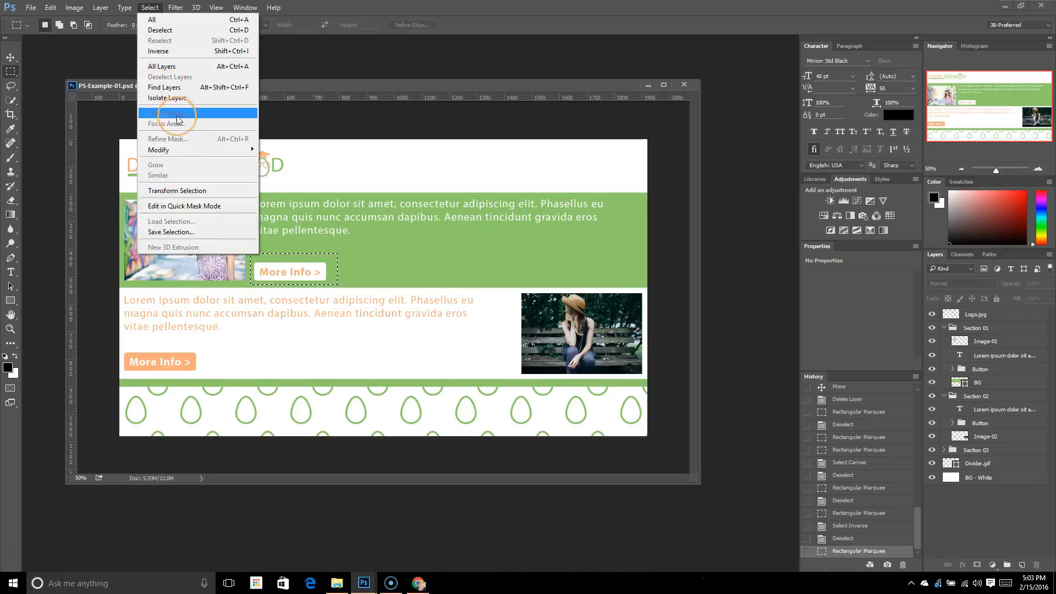
mouse_move(185, 148)
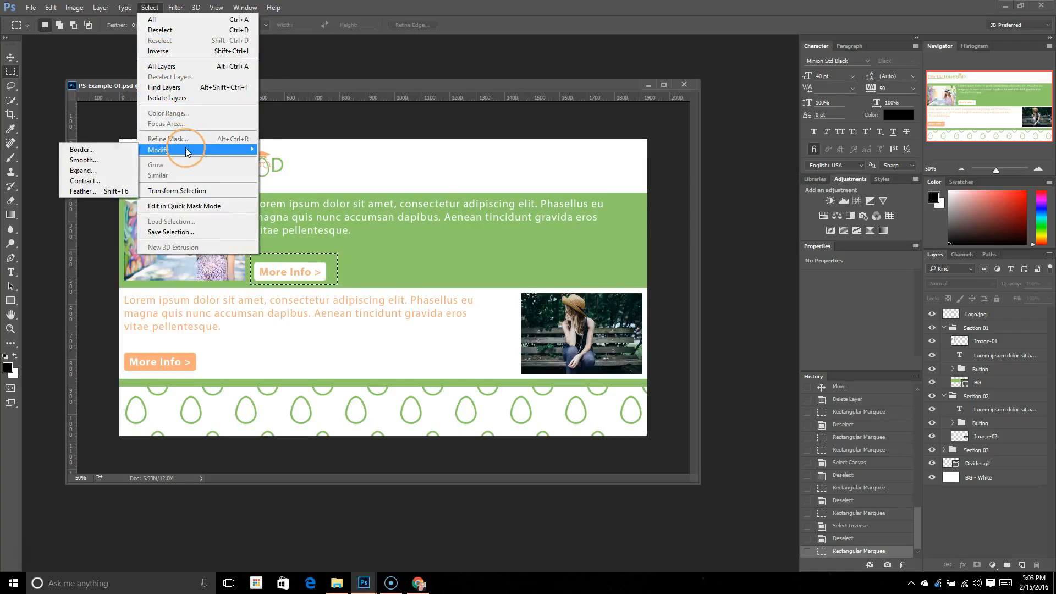
left_click(97, 169)
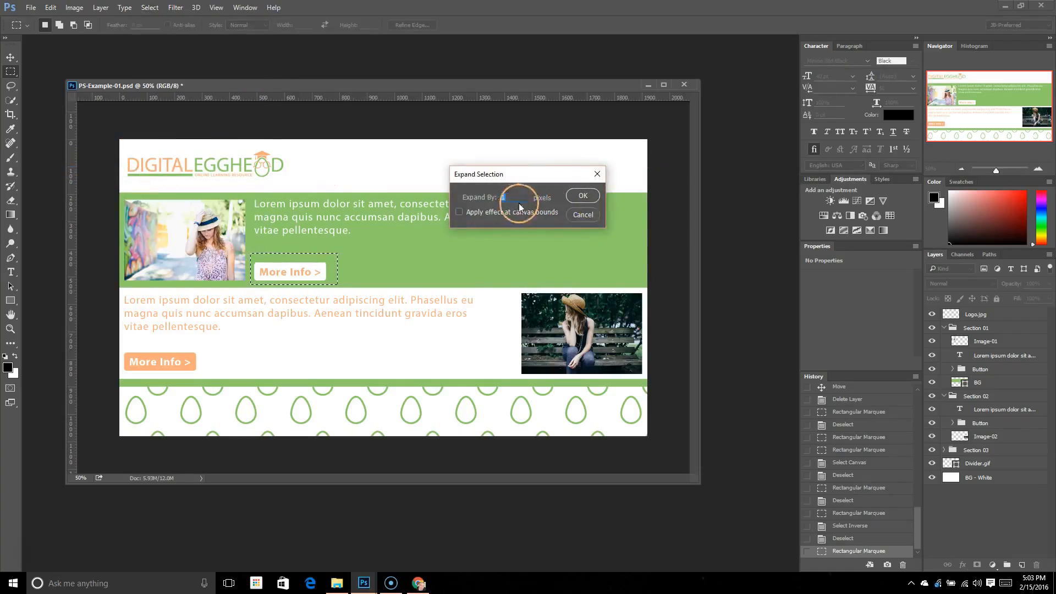
type("20")
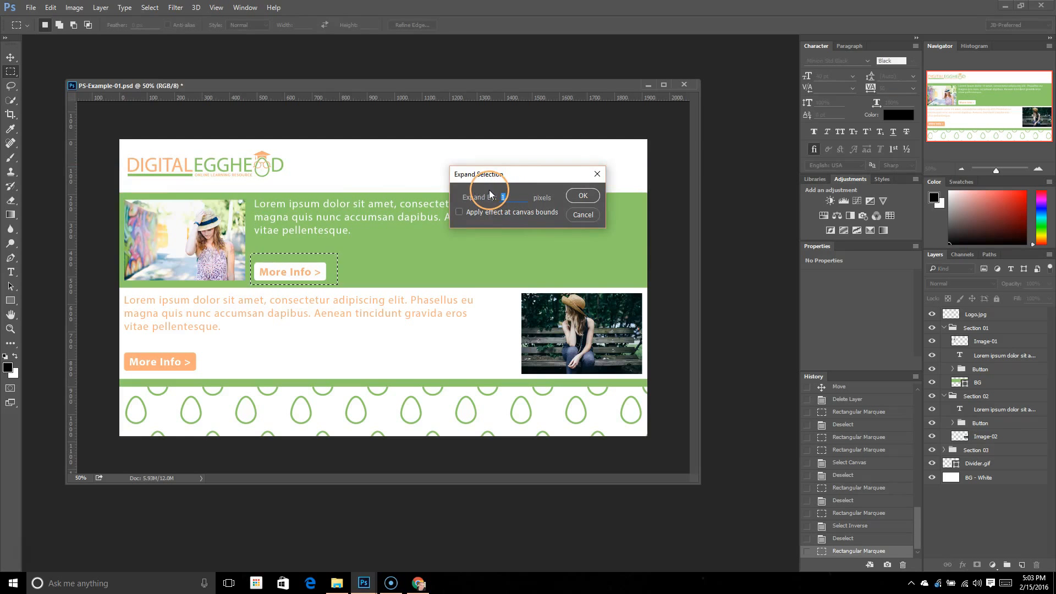
left_click(583, 196)
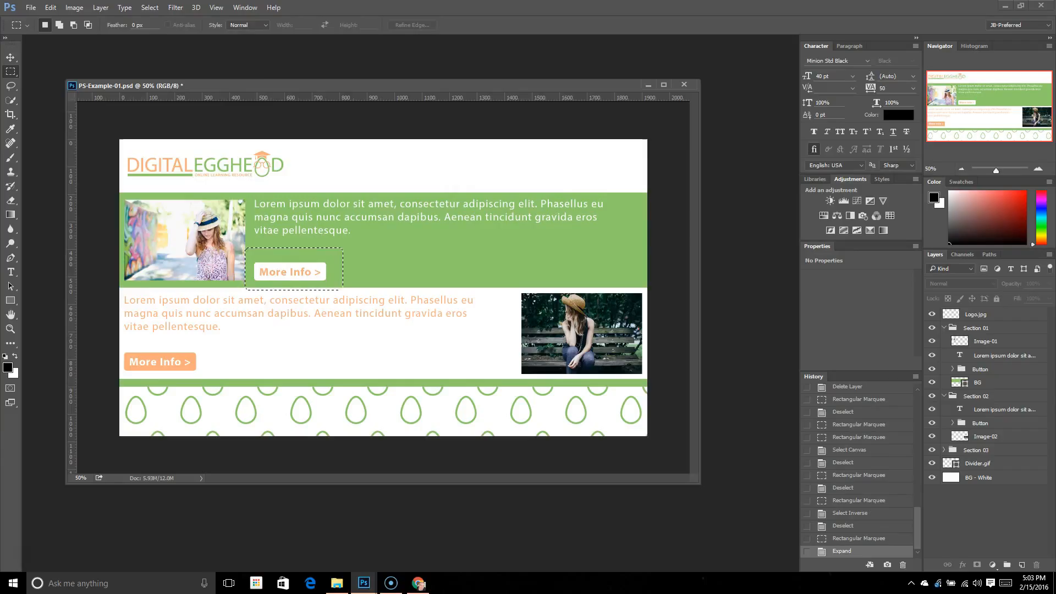
left_click(150, 7)
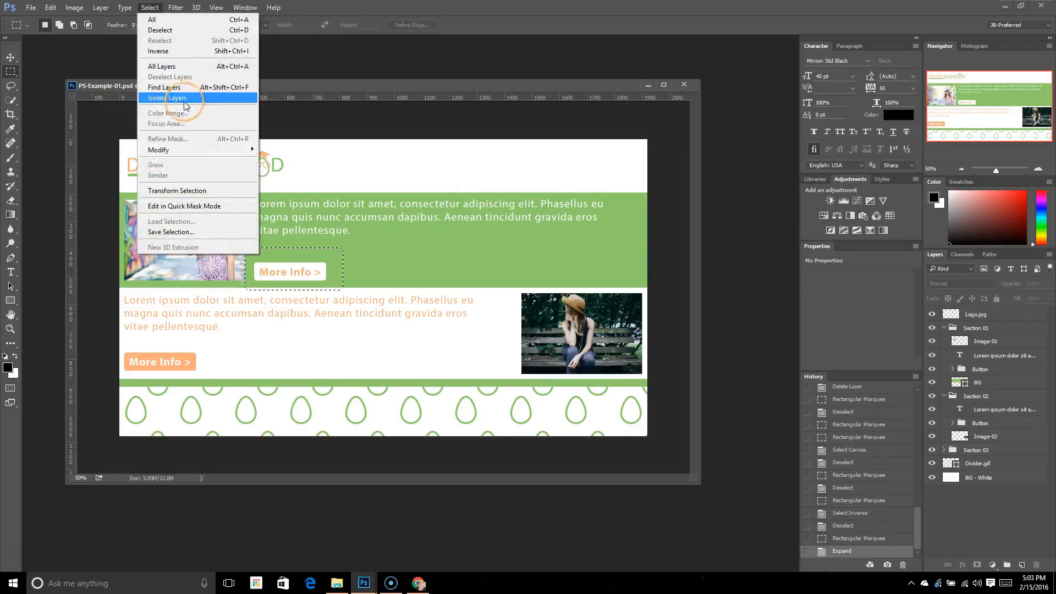
mouse_move(183, 156)
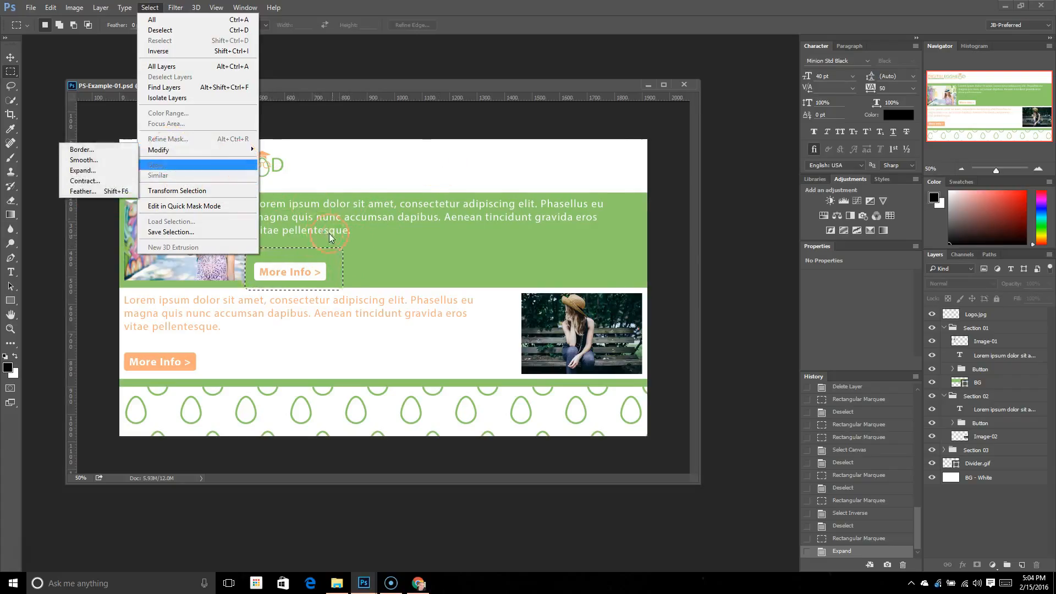
left_click(300, 246)
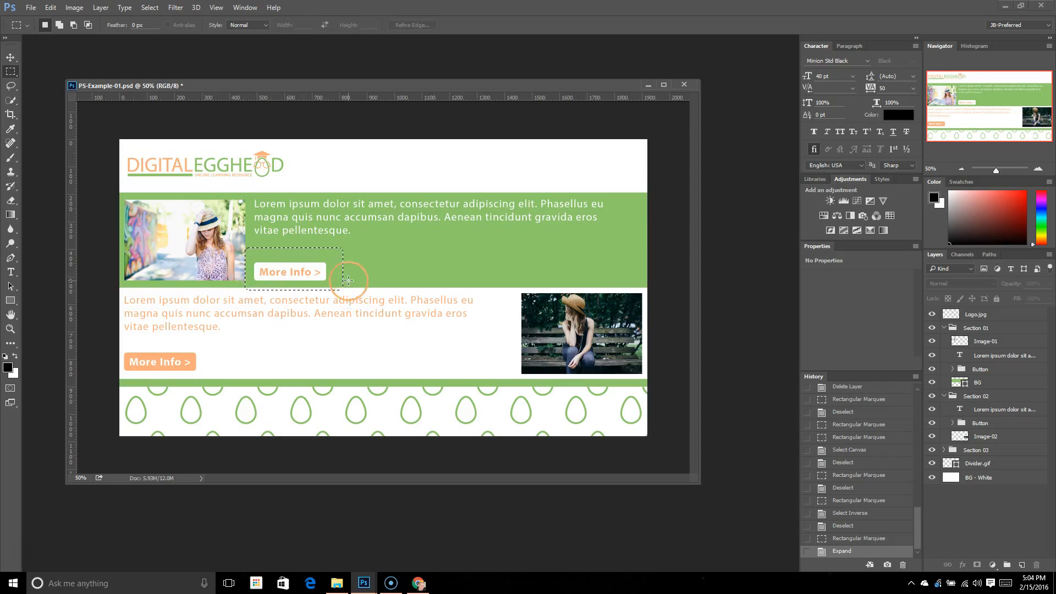
Try to feather the expanded marquee around the green section's More Info button.
left_click(150, 7)
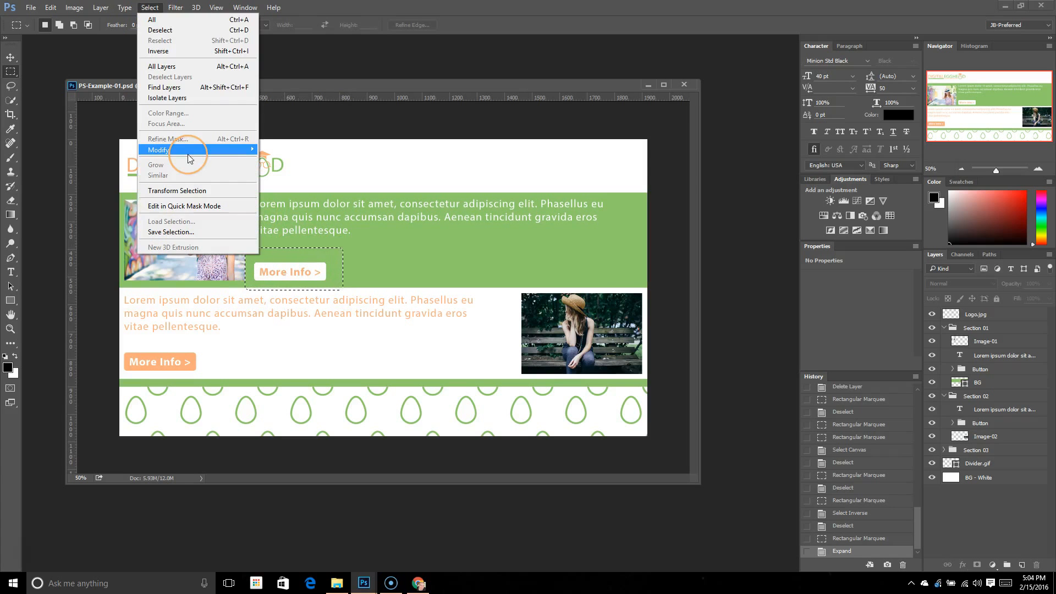
left_click(114, 189)
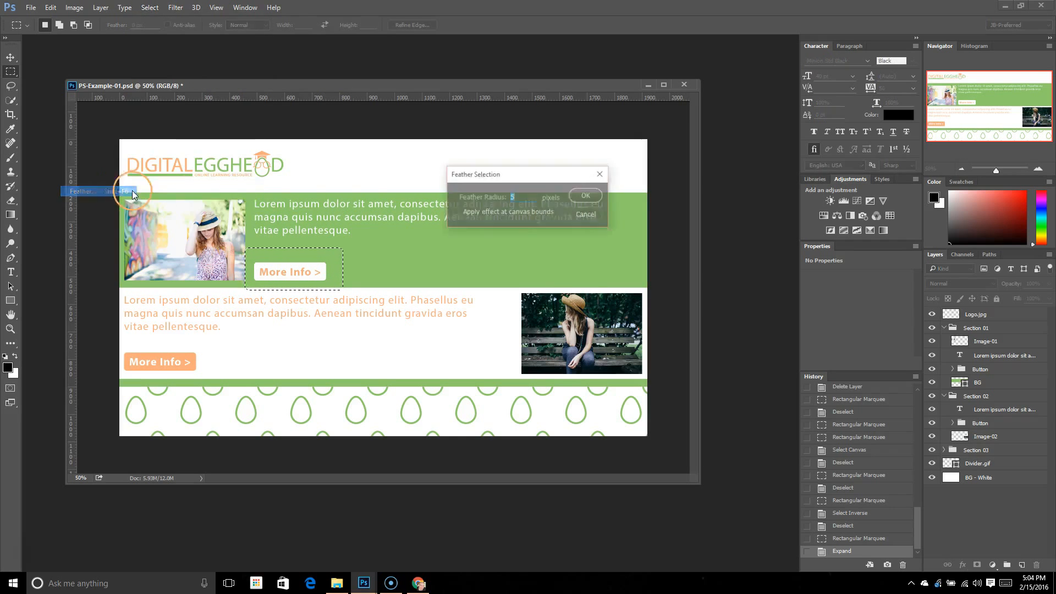
type("5")
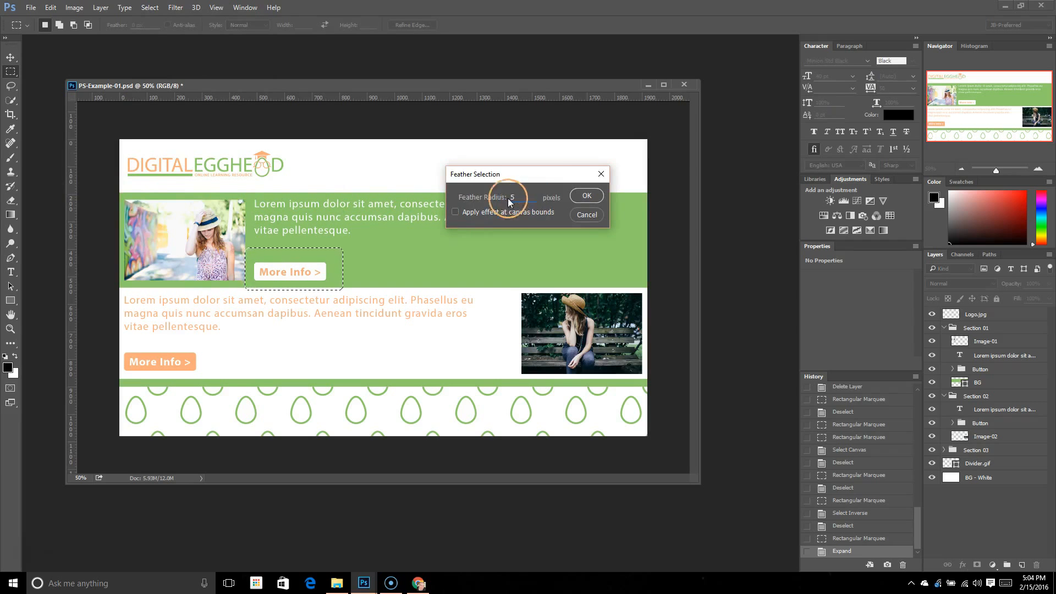
left_click(497, 196)
type("0")
left_click_drag(520, 196, 504, 187)
left_click(584, 196)
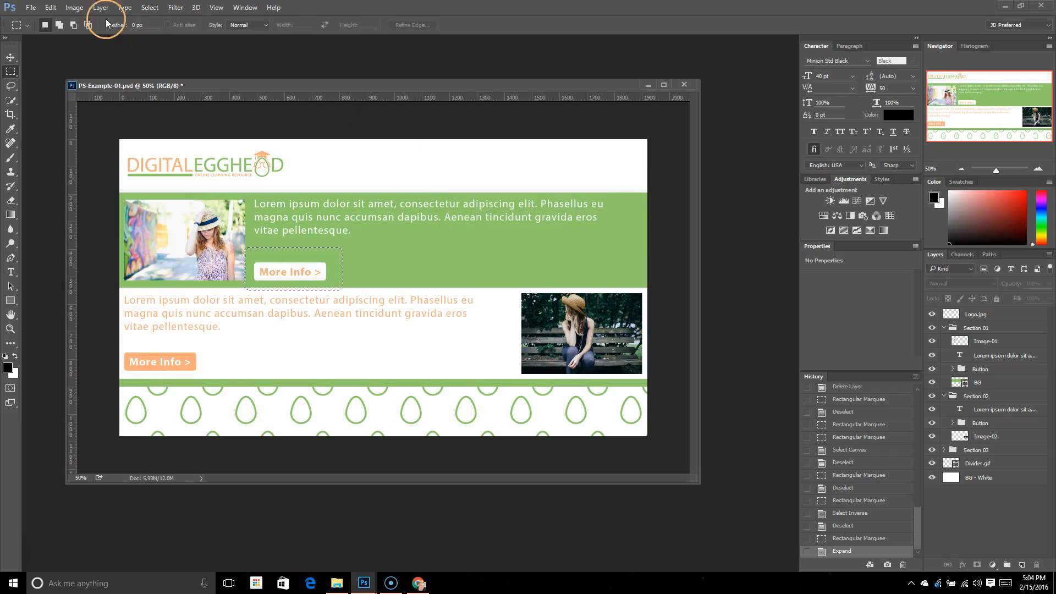
Try resizing the marquee around the More Info button with Transform Selection, and cancel the transformation.
left_click(149, 8)
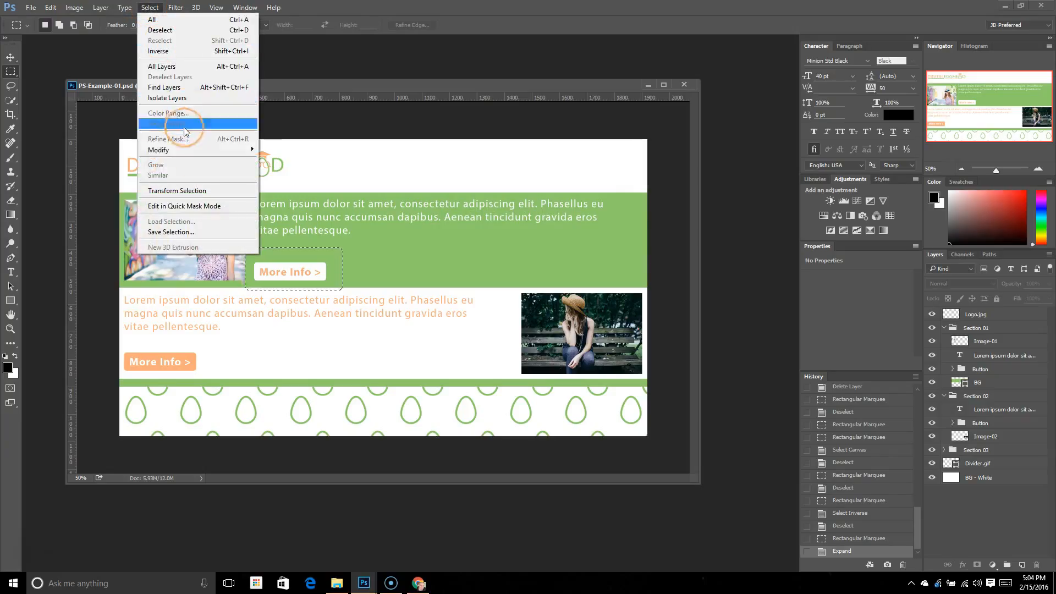
left_click(199, 176)
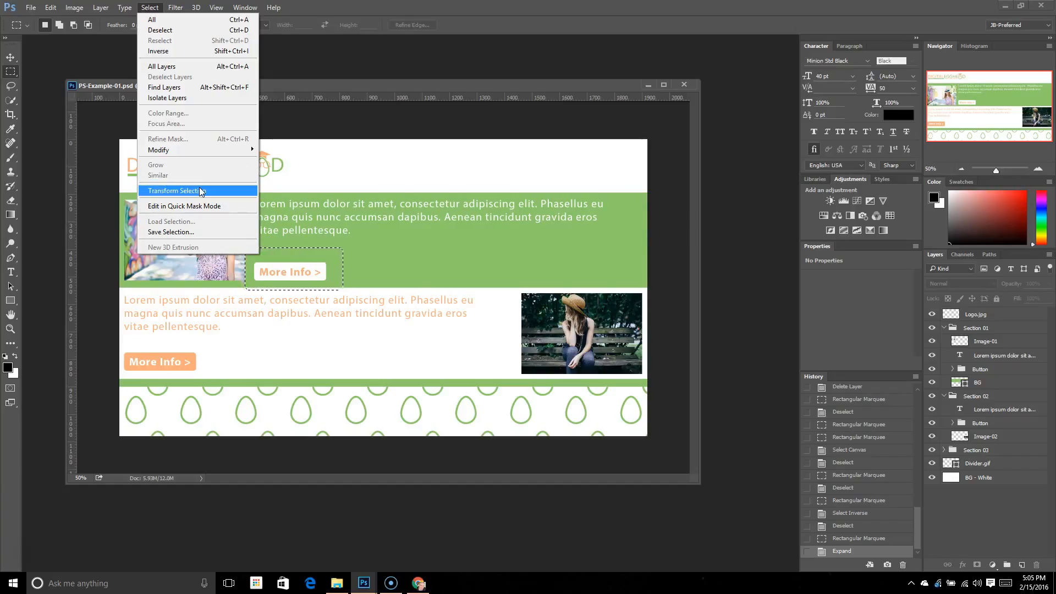
left_click(200, 190)
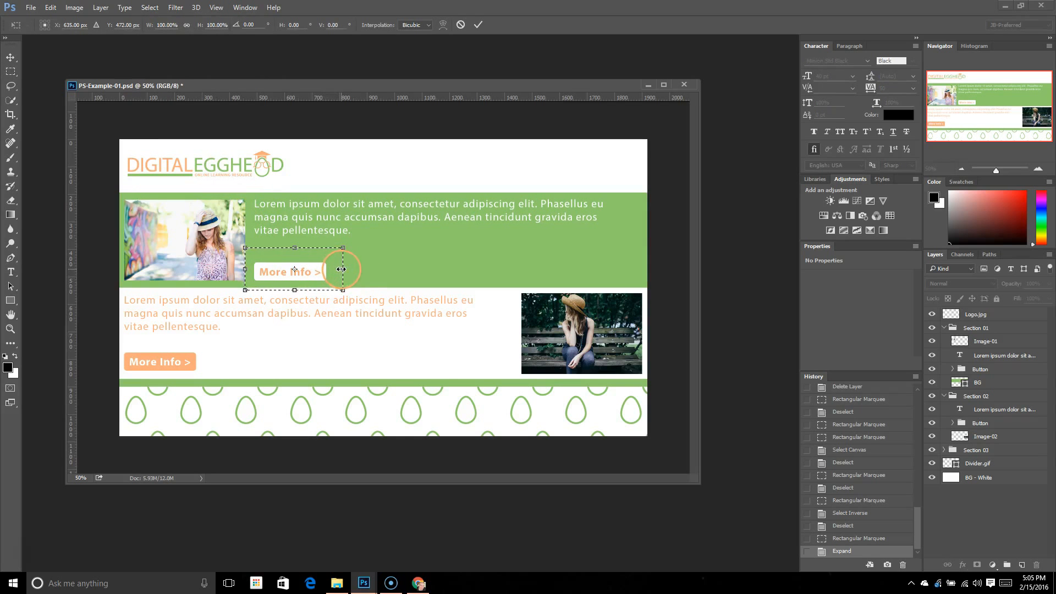
mouse_move(343, 289)
left_mouse_down()
mouse_move(358, 319)
mouse_move(462, 276)
mouse_move(292, 182)
mouse_move(346, 287)
left_mouse_up()
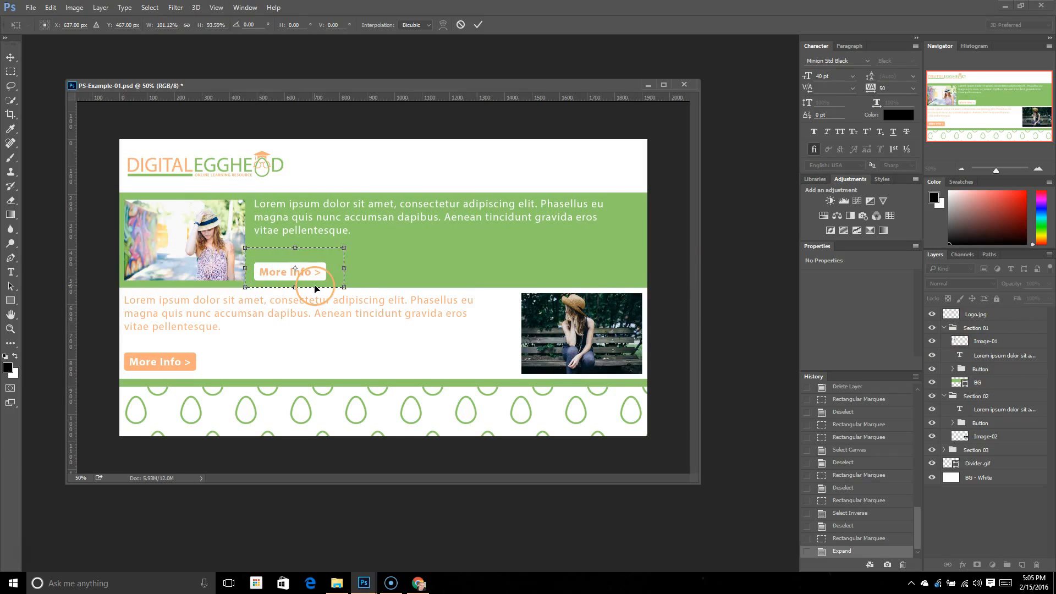
key("Escape")
Draw a new rectangular marquee inside the green section's photo, and leave Transform Selection and deselect without reshaping it.
key("ctrl+d")
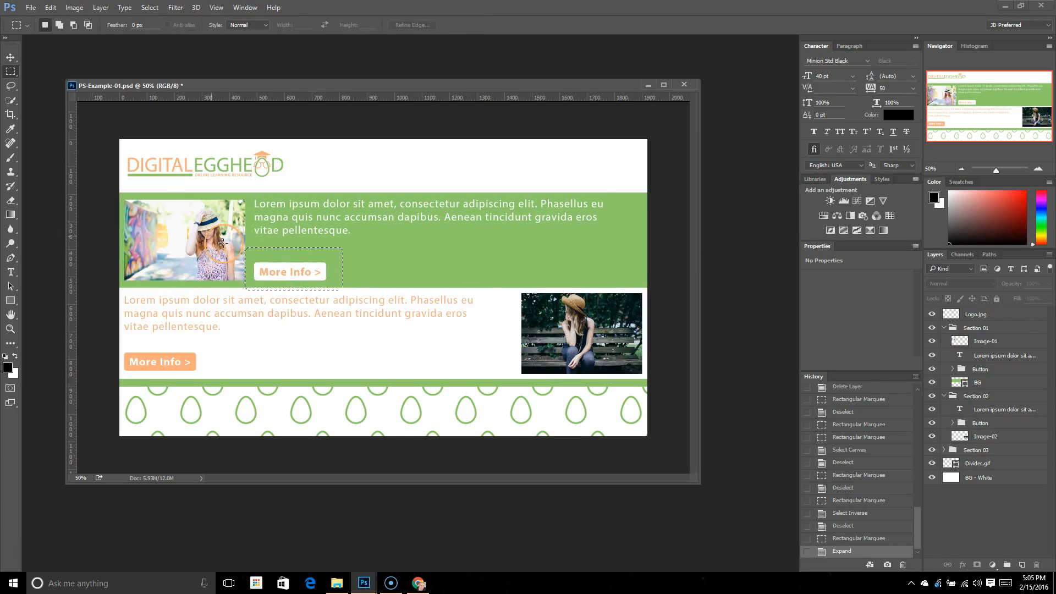
left_click_drag(158, 201, 223, 272)
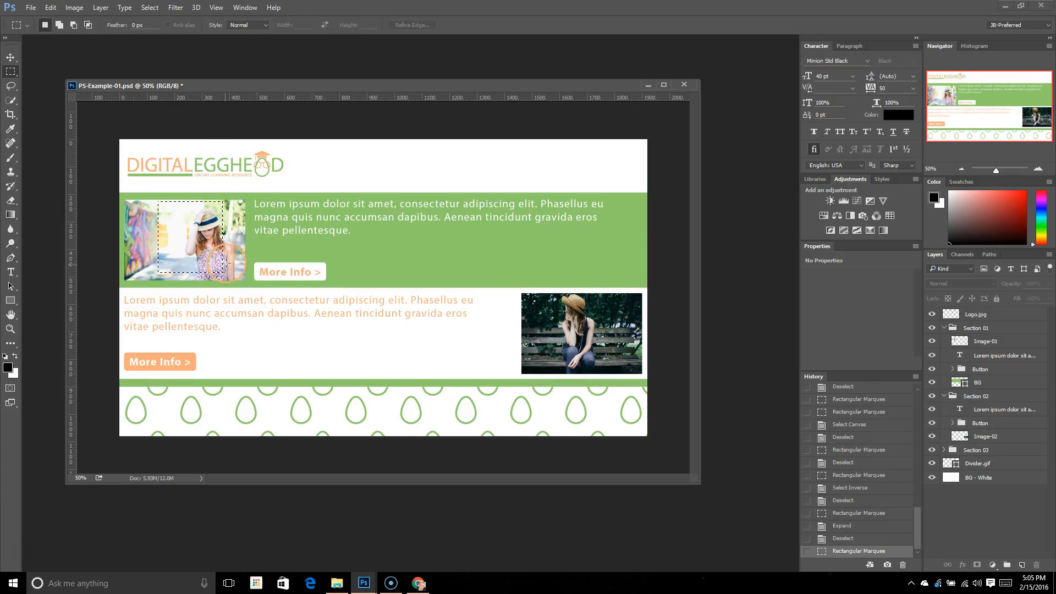
left_click(150, 7)
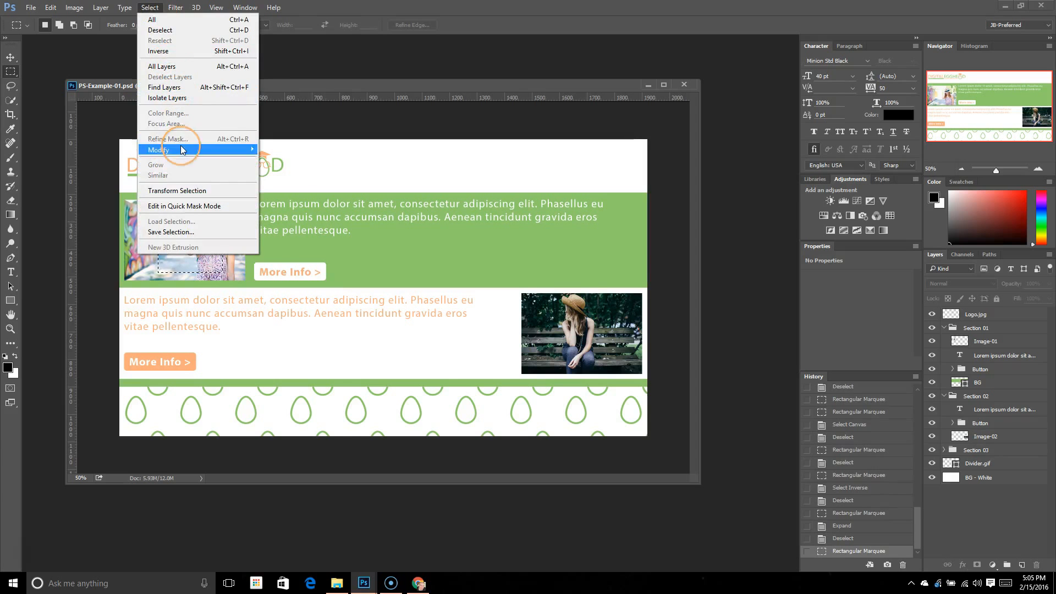
left_click(177, 190)
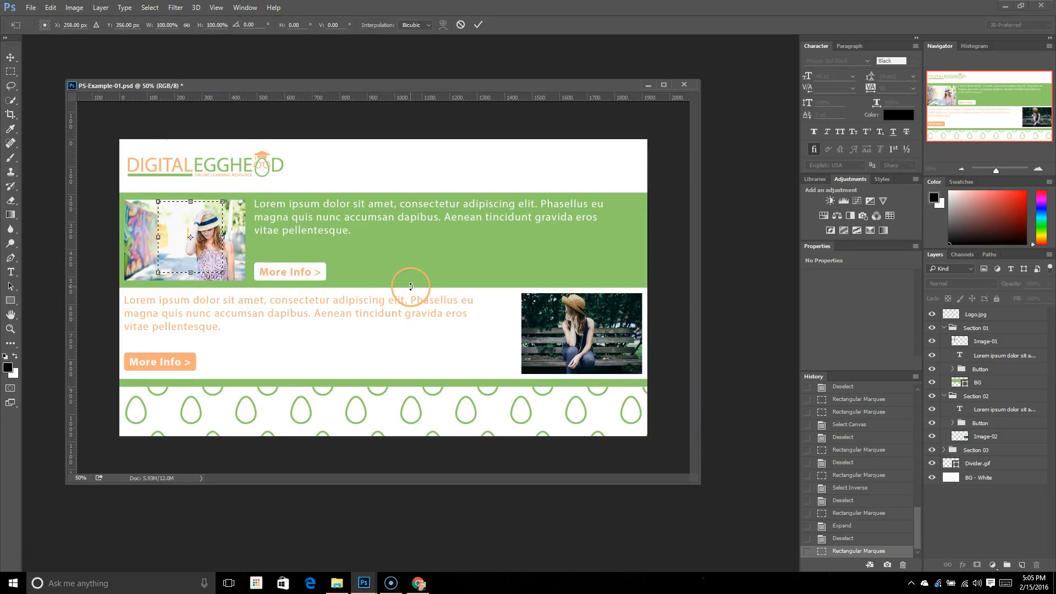
key("Return")
left_click(383, 279)
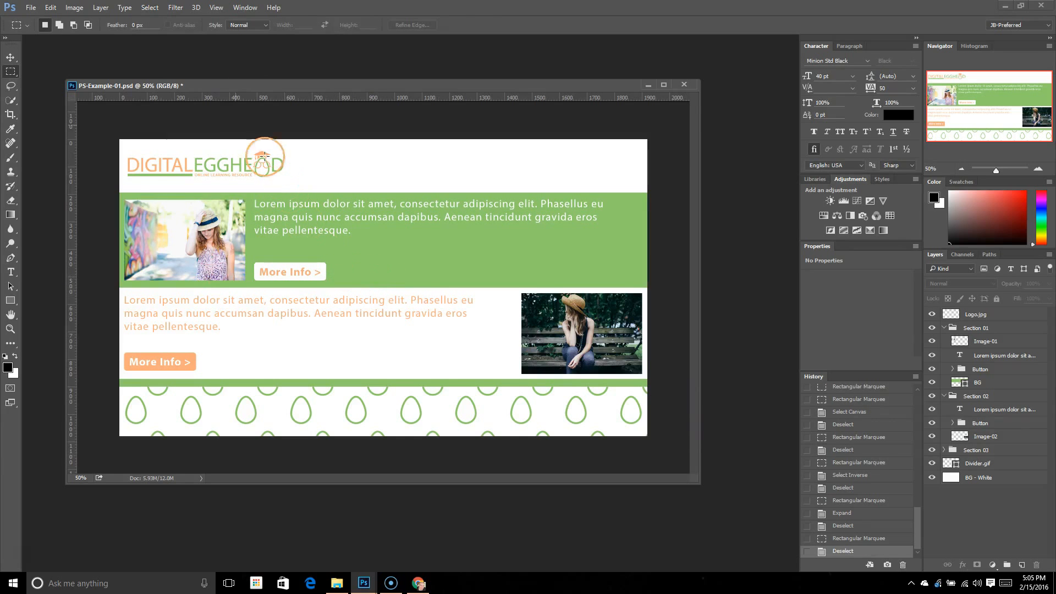
Switch the document to editing in Quick Mask mode.
left_click(159, 7)
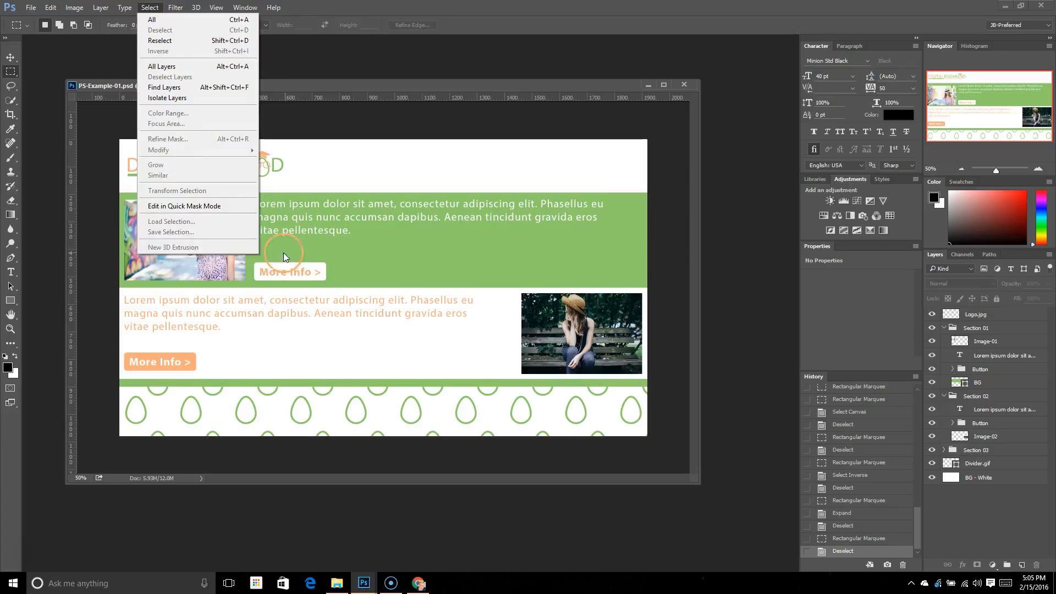
left_click(200, 224)
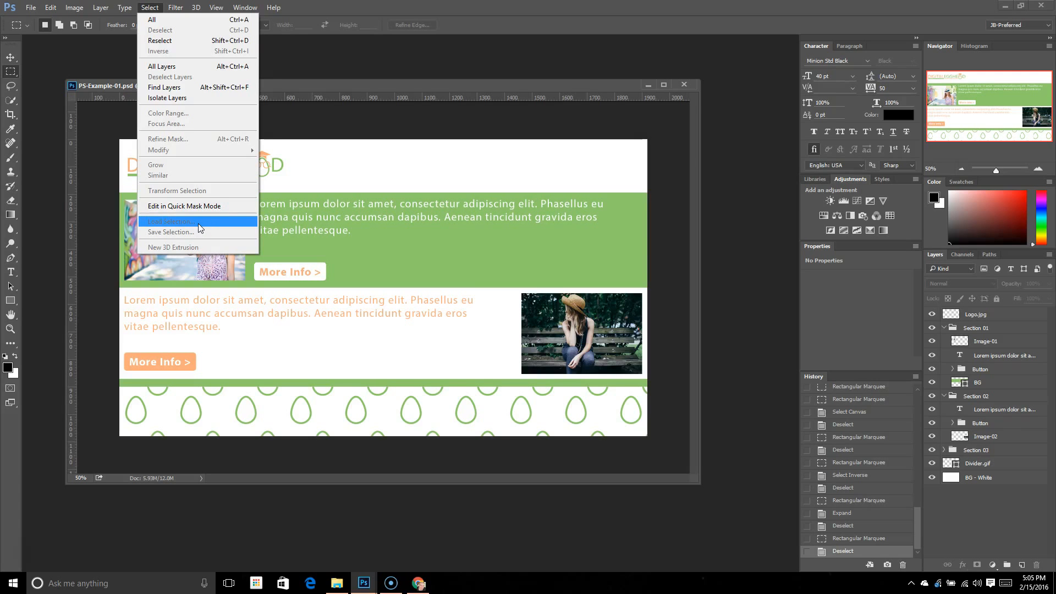
left_click(194, 209)
left_click(193, 220)
left_click(190, 209)
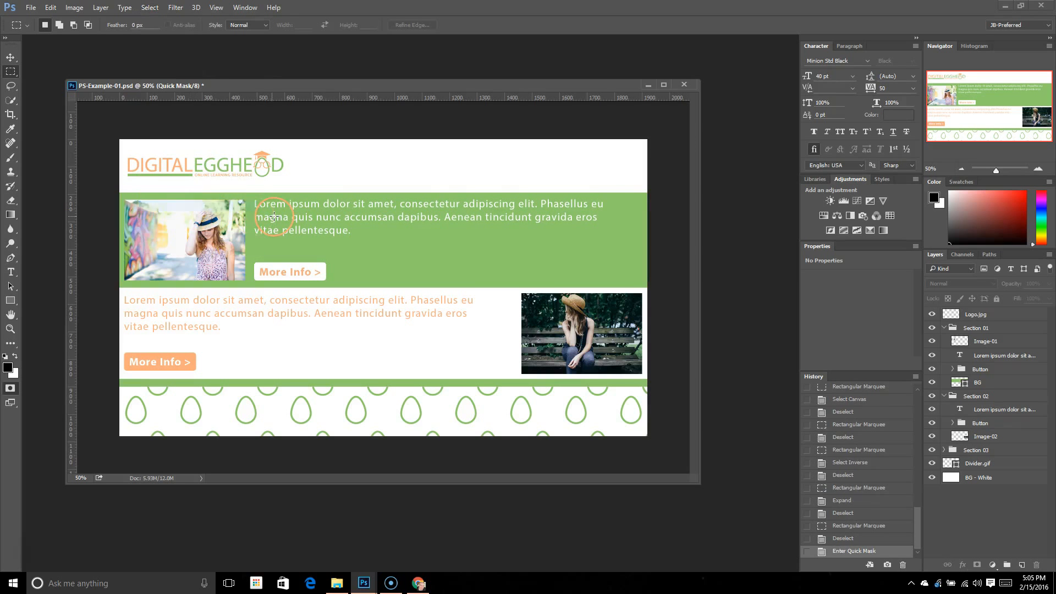
Draw a rectangular marquee over the green section's photo and part of its text, and exit Quick Mask mode.
left_click_drag(127, 193, 272, 282)
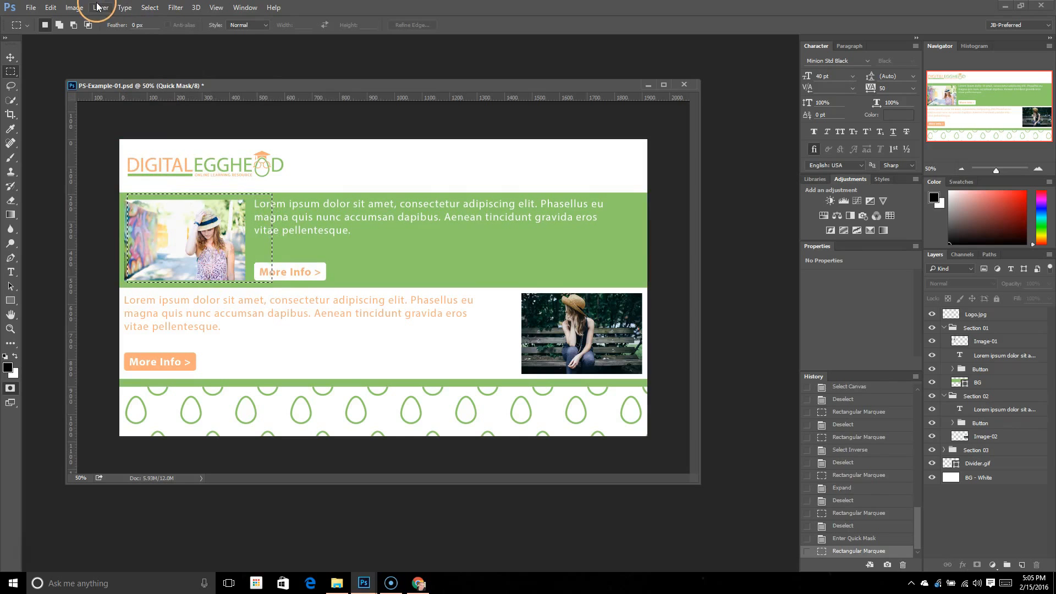
left_click(150, 8)
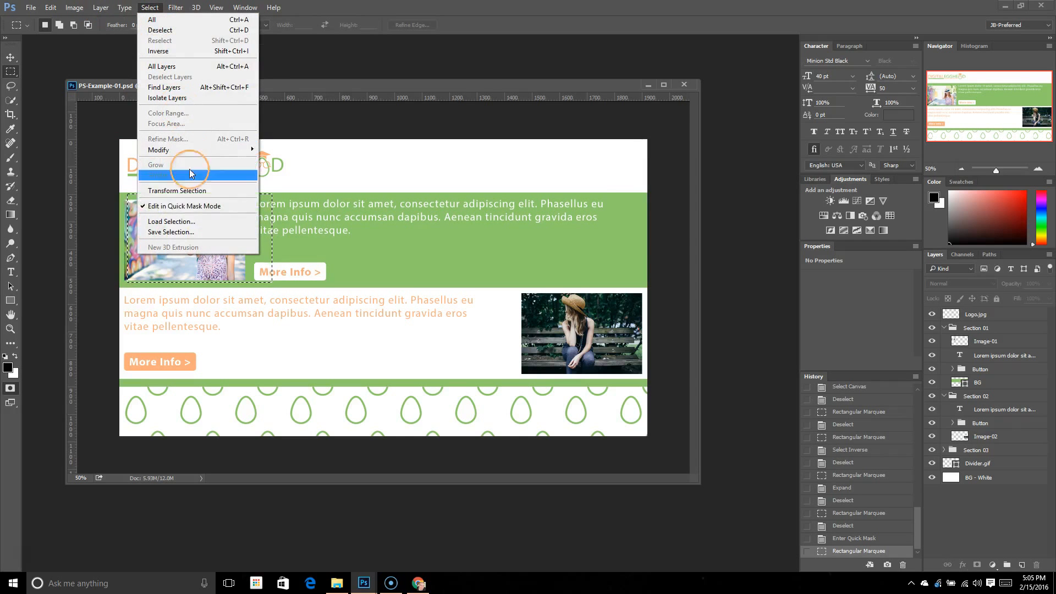
left_click(184, 207)
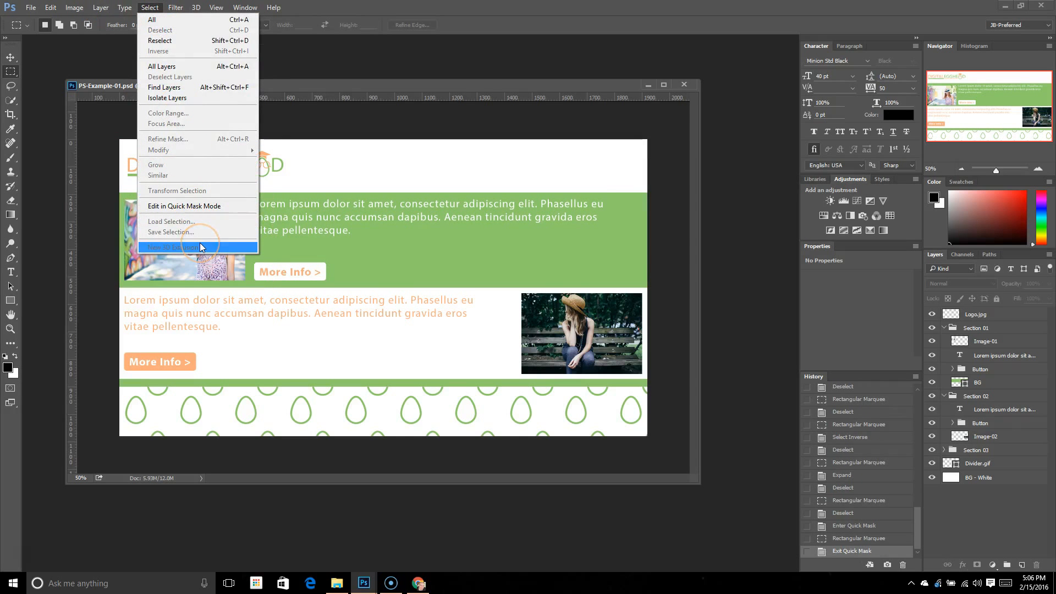